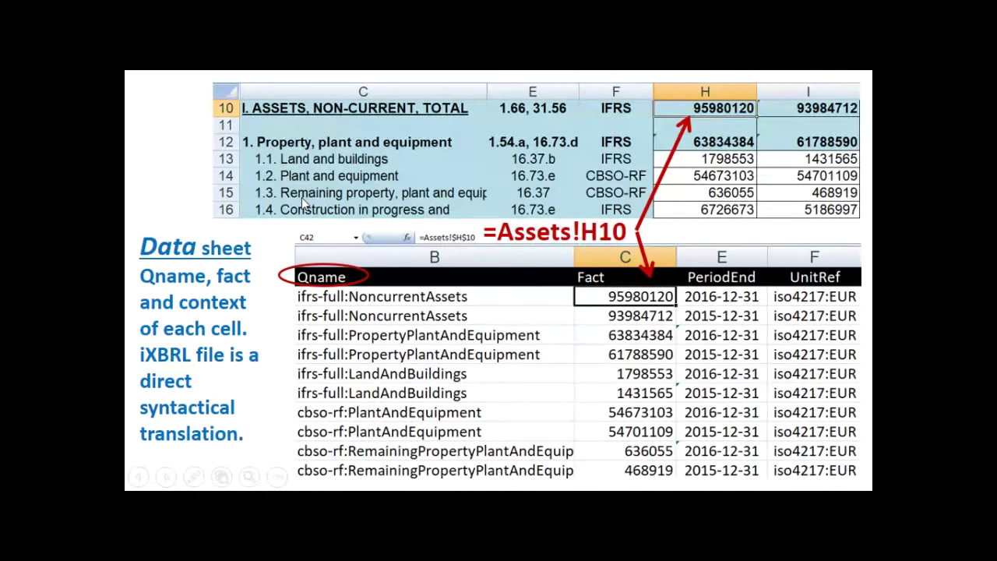
pyautogui.click(338, 176)
pyautogui.click(736, 175)
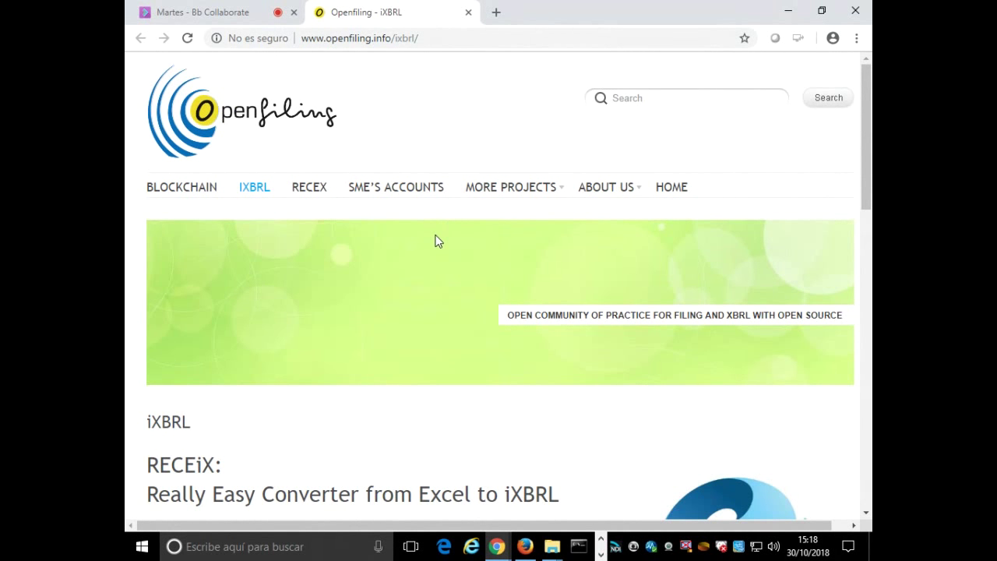
# Download the RECEiXtest workbook from the Openfiling iXBRL page and save it to the desktop as RECEiXtest.xlsm.
pyautogui.scroll(-4, 436, 241)
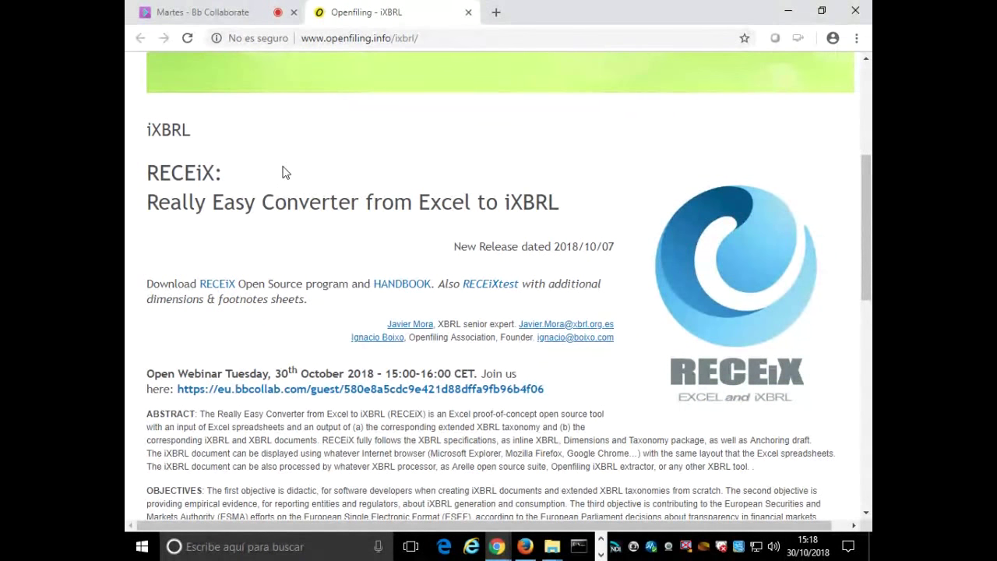
pyautogui.click(218, 286)
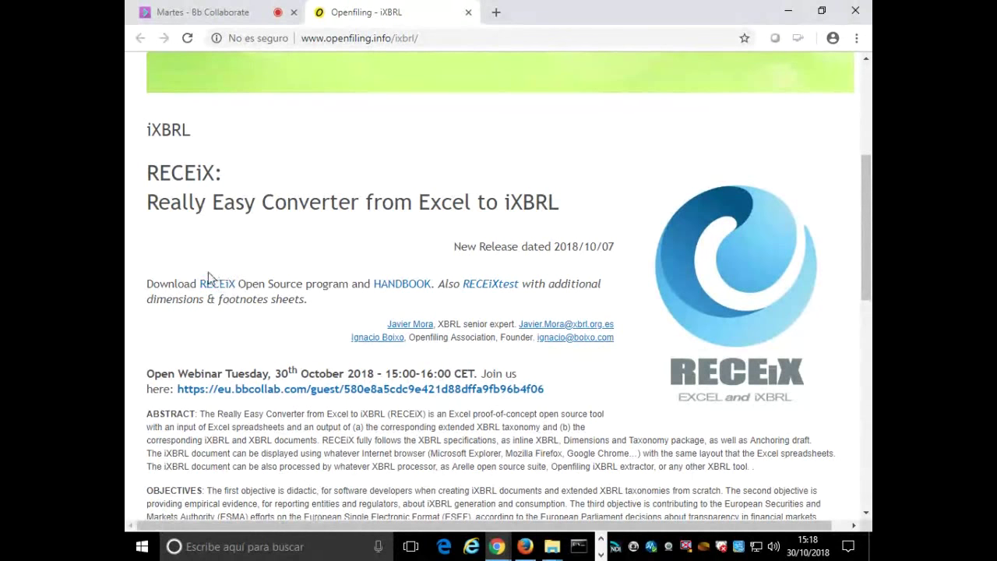
pyautogui.click(491, 285)
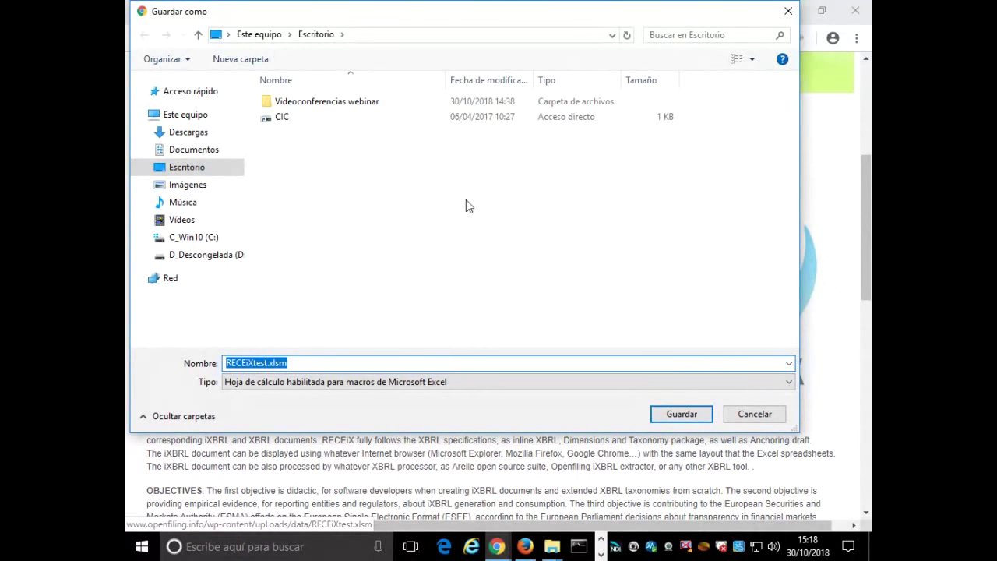
pyautogui.click(696, 414)
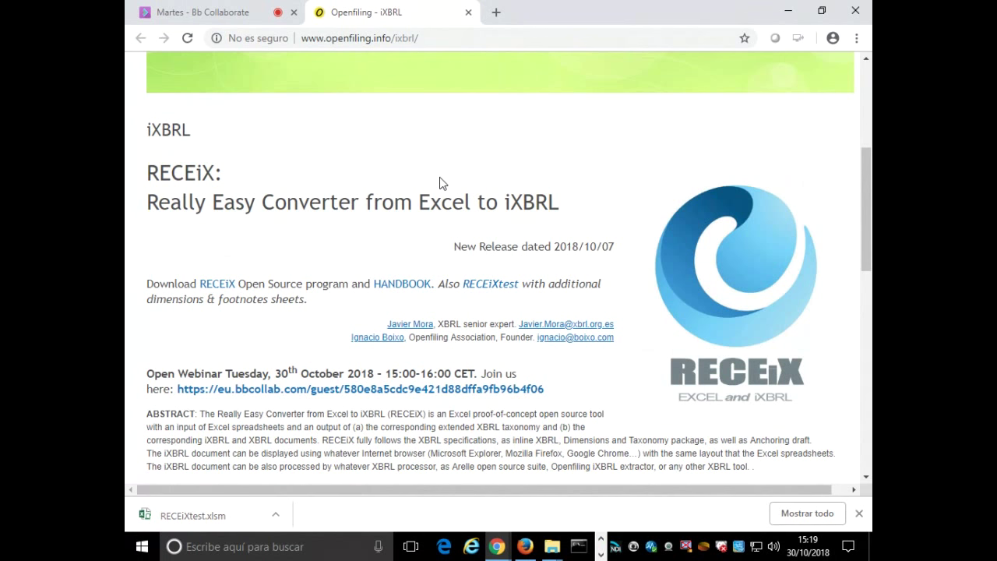
# Open the downloaded RECEiXtest.xlsm with editing and macros enabled, and set the ribbon to hide automatically.
pyautogui.click(223, 515)
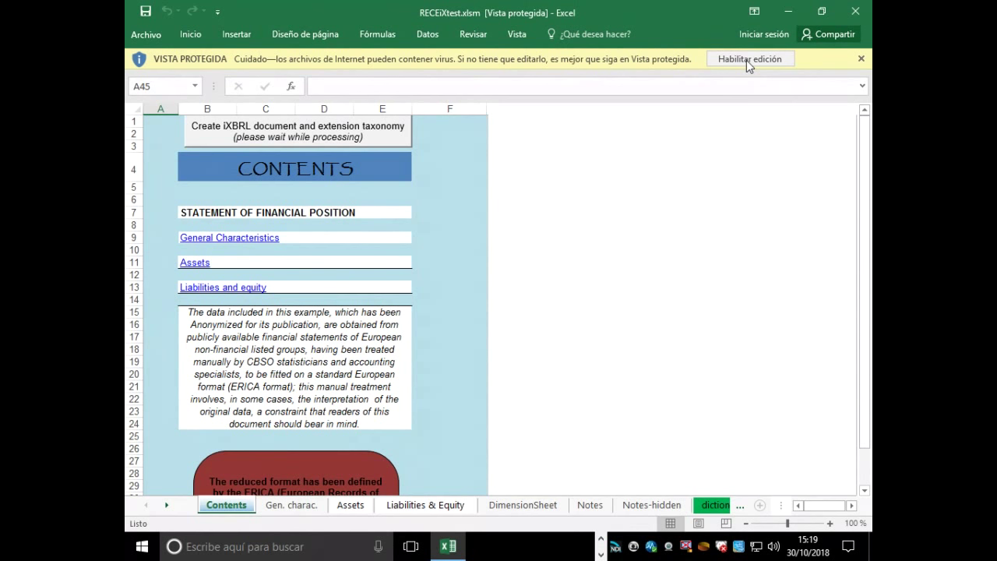
pyautogui.click(746, 60)
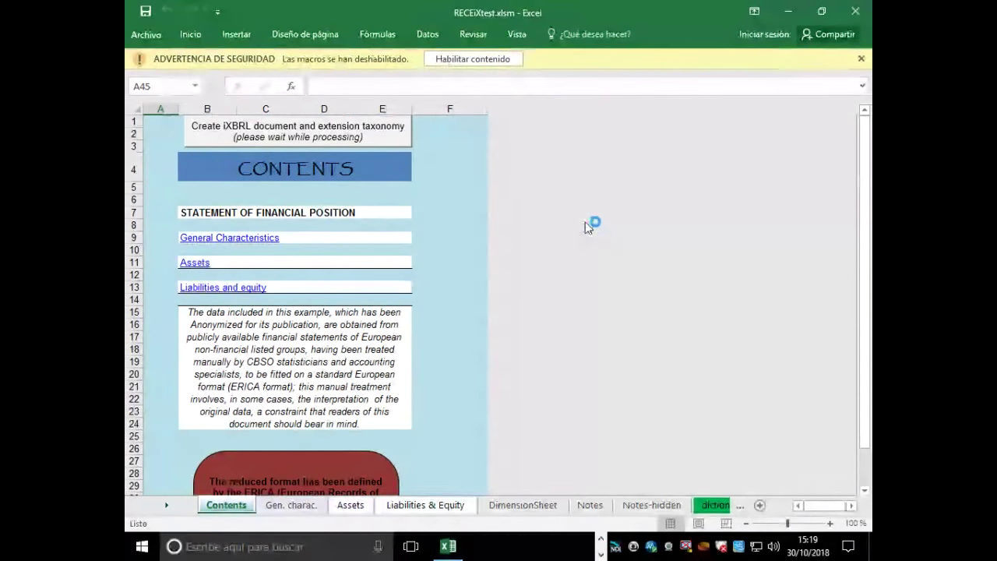
pyautogui.click(471, 59)
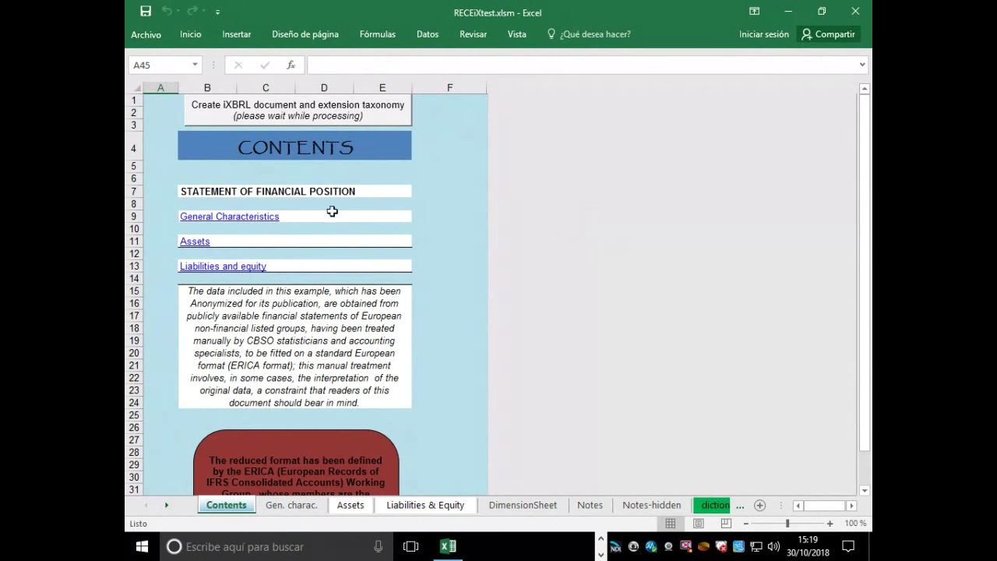
pyautogui.click(754, 10)
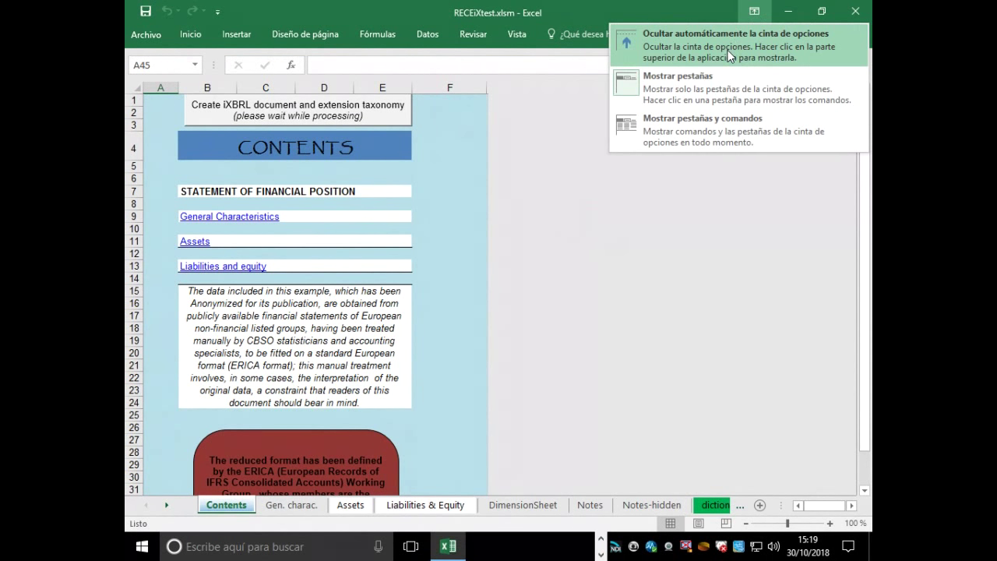
pyautogui.click(728, 50)
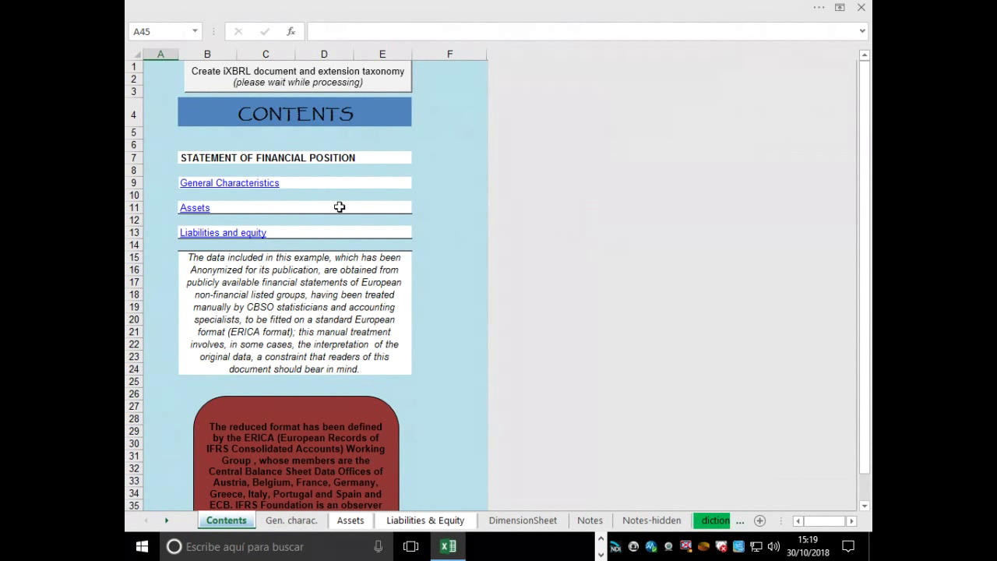
# Examine the general characteristics, assets, liabilities and equity, dimension, notes and hidden notes sheets of the workbook.
pyautogui.click(290, 520)
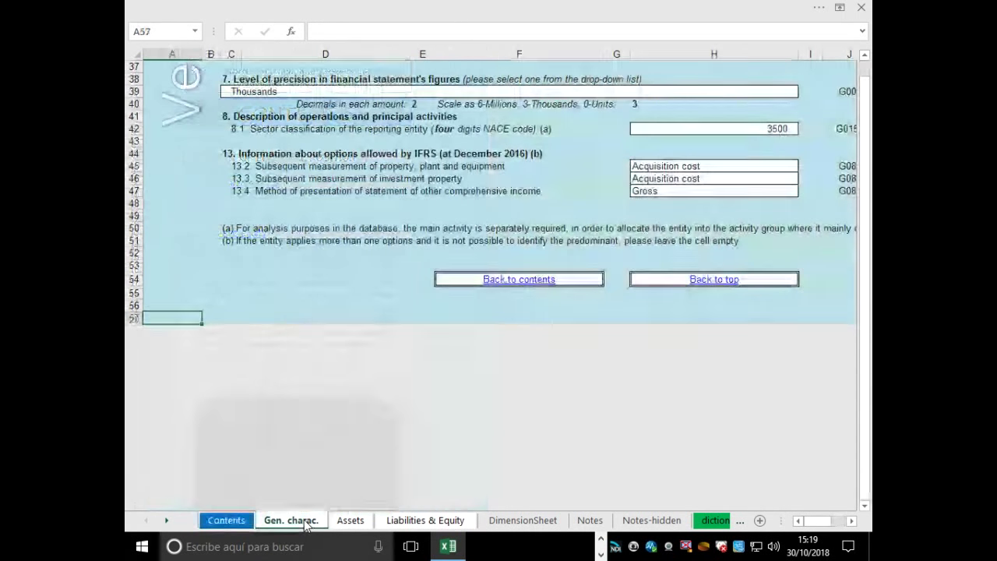
pyautogui.scroll(6, 396, 325)
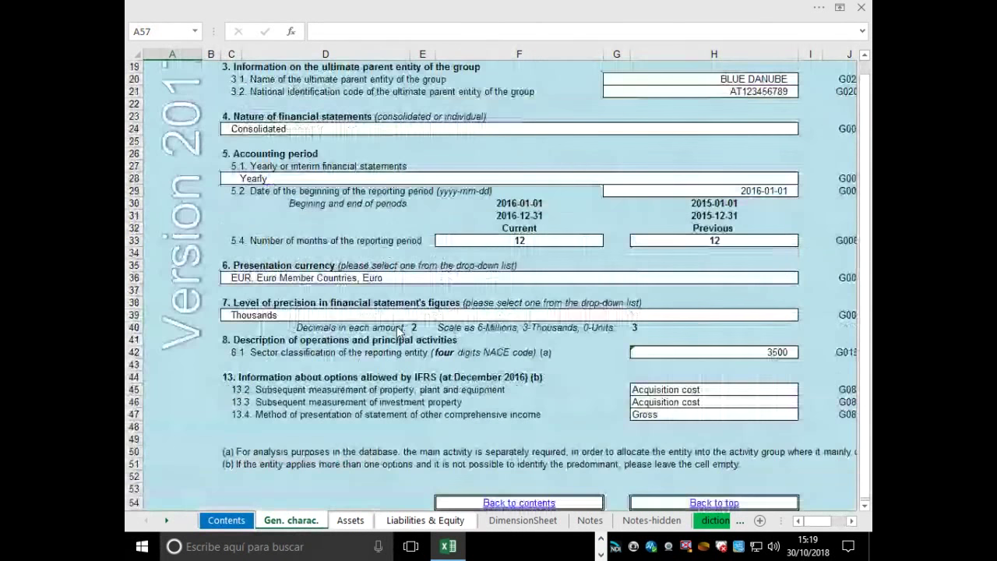
pyautogui.scroll(6, 397, 325)
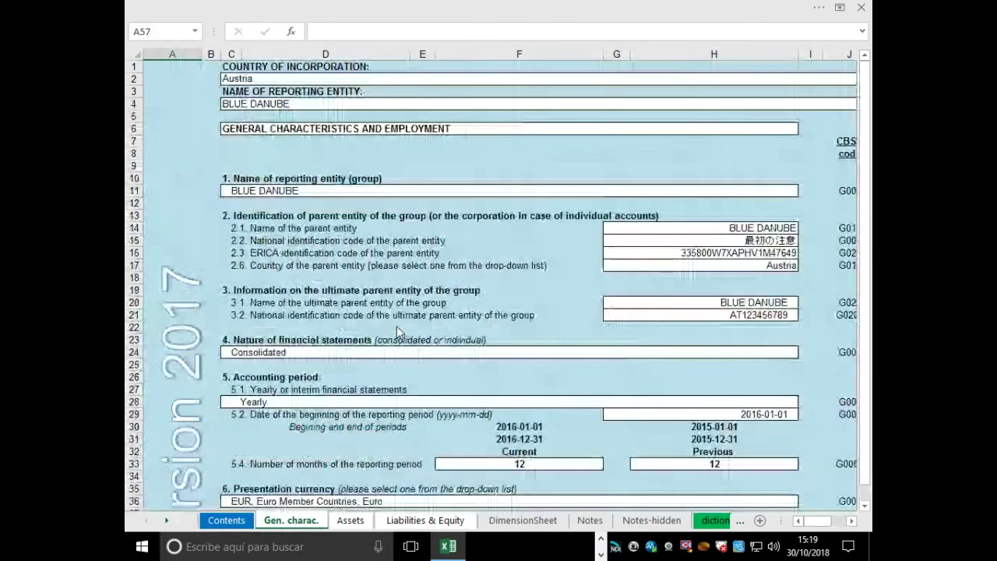
pyautogui.click(363, 520)
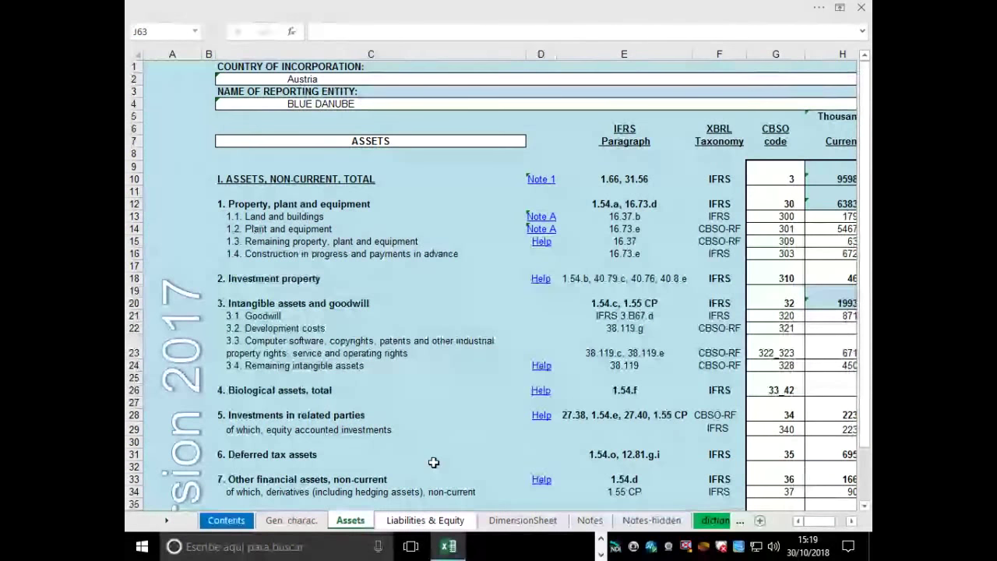
pyautogui.click(421, 518)
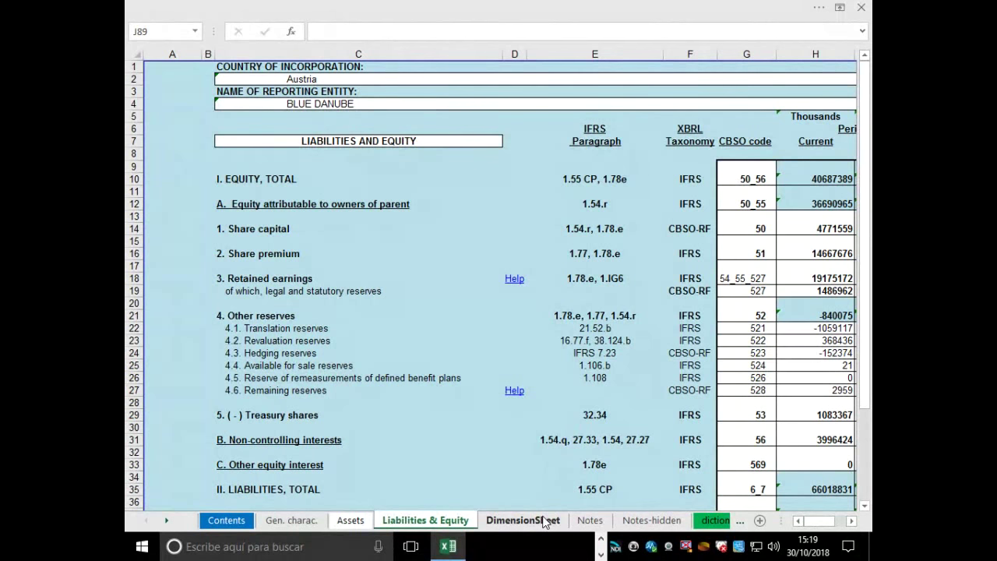
pyautogui.click(546, 520)
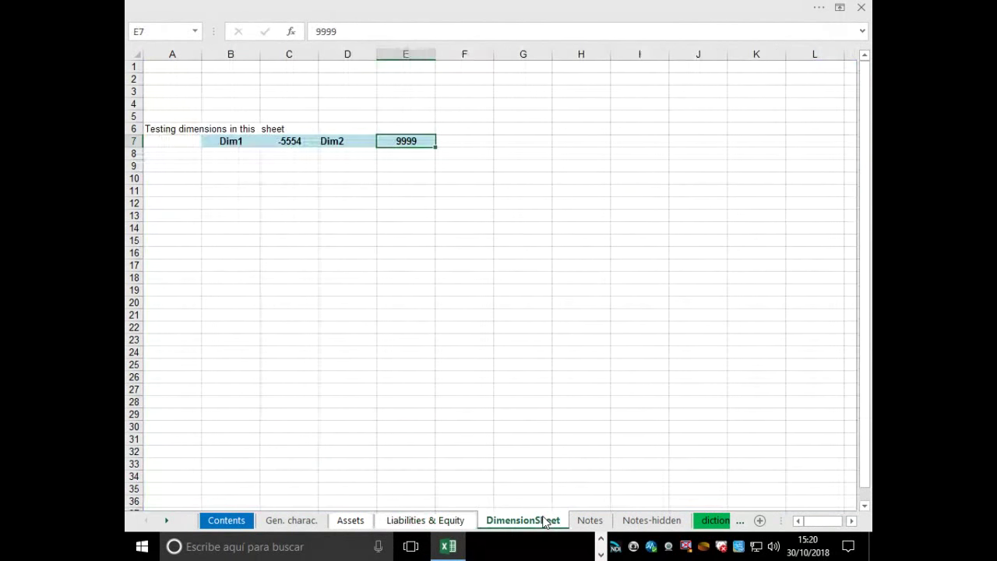
pyautogui.click(593, 520)
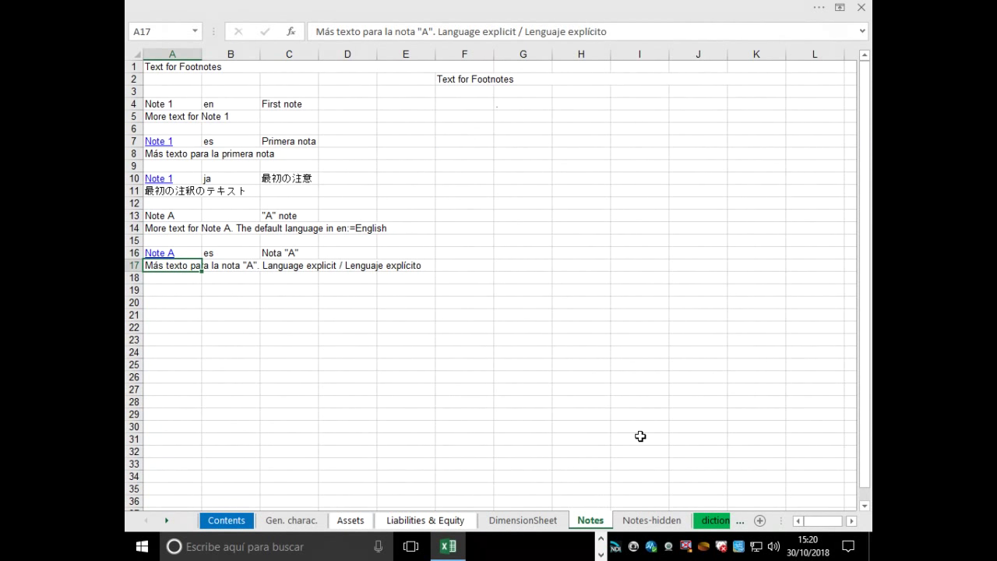
pyautogui.click(638, 519)
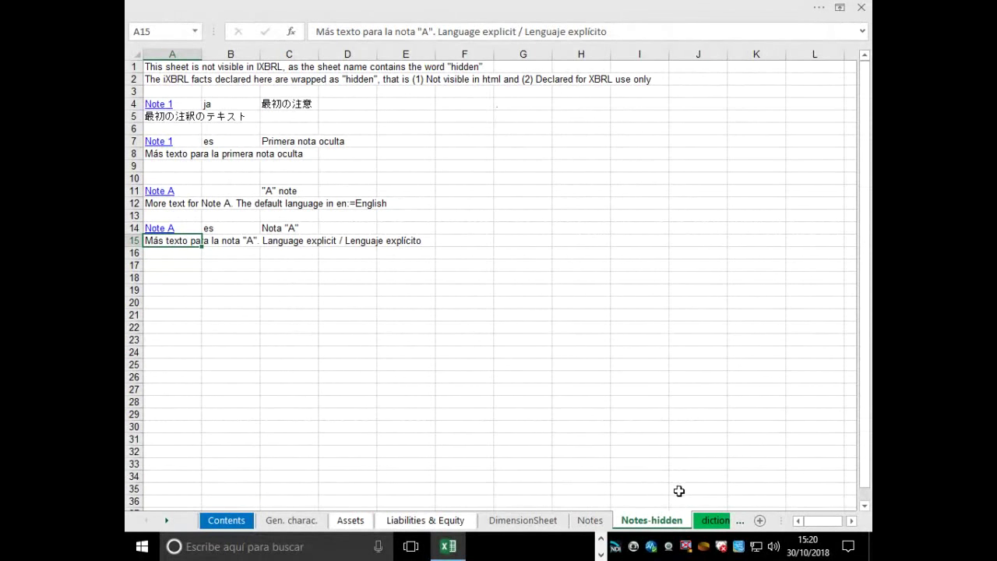
# Review the dictionary sheet's Qnames and labels, and the data sheet's facts up to its header rows.
pyautogui.click(714, 520)
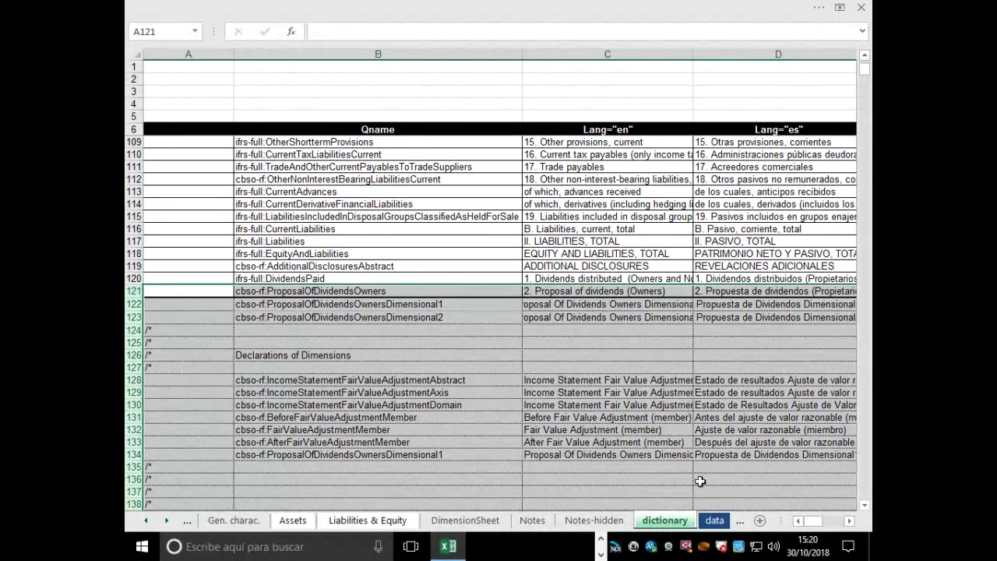
pyautogui.click(716, 524)
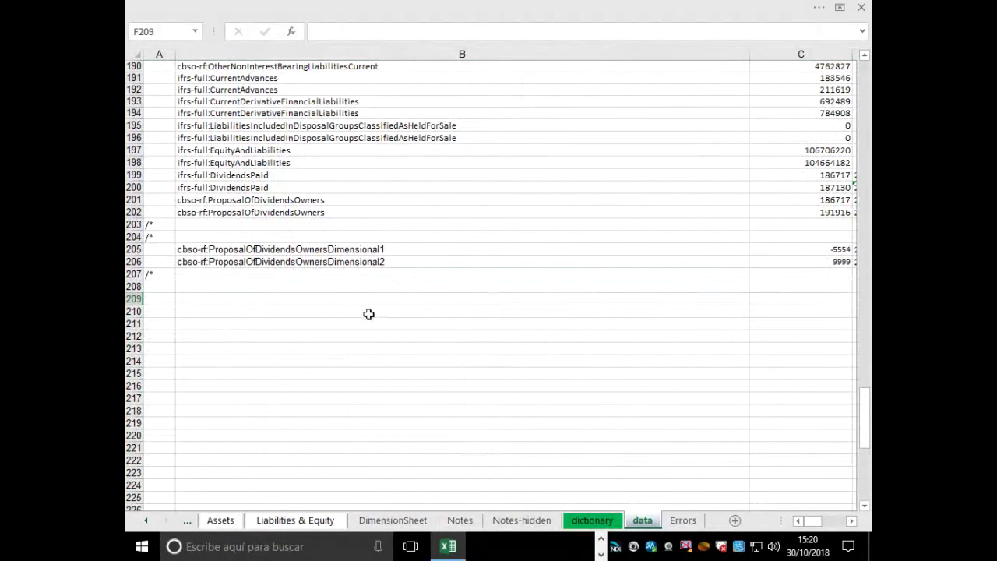
pyautogui.scroll(6, 360, 312)
pyautogui.scroll(20, 360, 312)
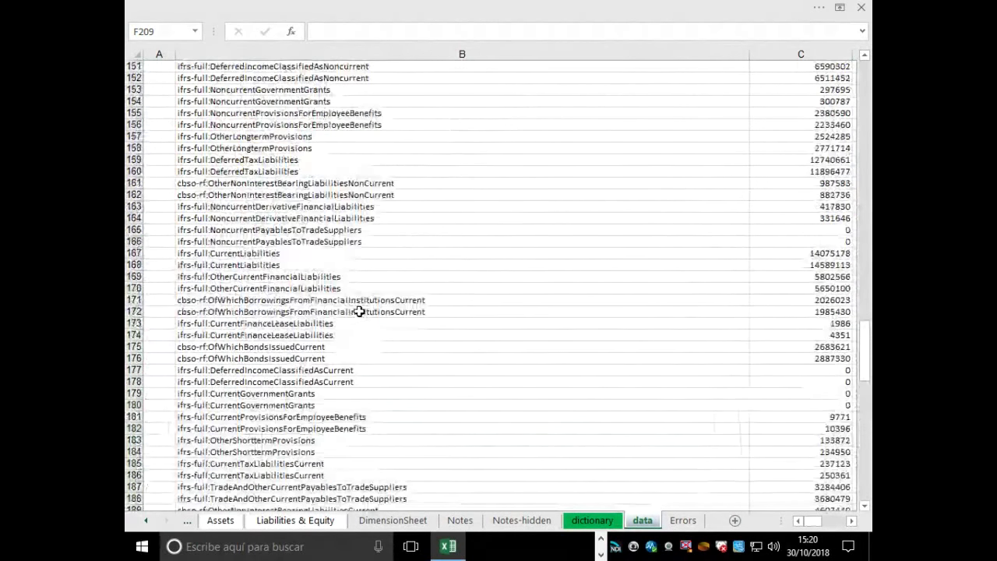
pyautogui.scroll(20, 360, 310)
pyautogui.scroll(5, 358, 310)
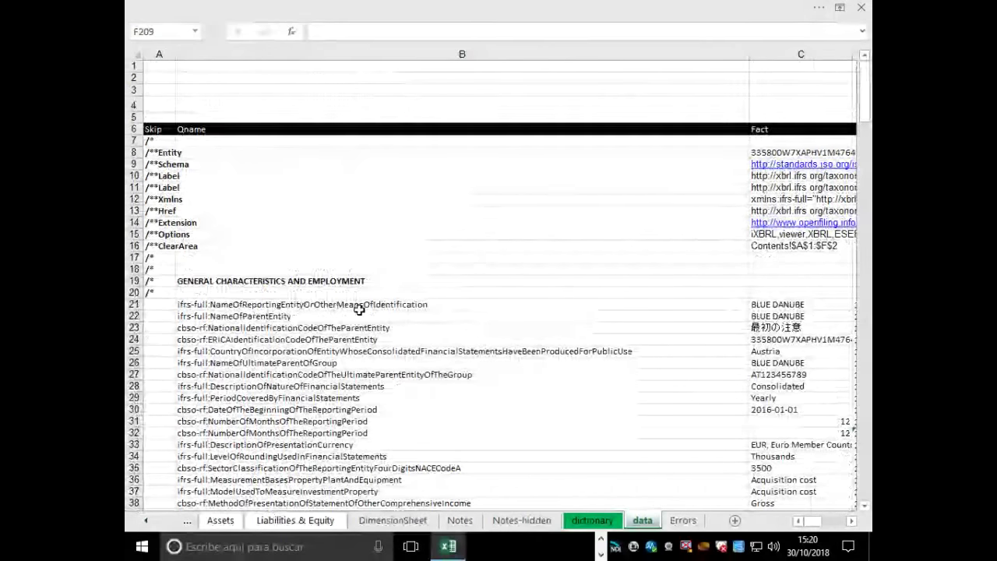
# Return to the Contents sheet and create the iXBRL document and extension taxonomy, closing the run report.
pyautogui.click(165, 520)
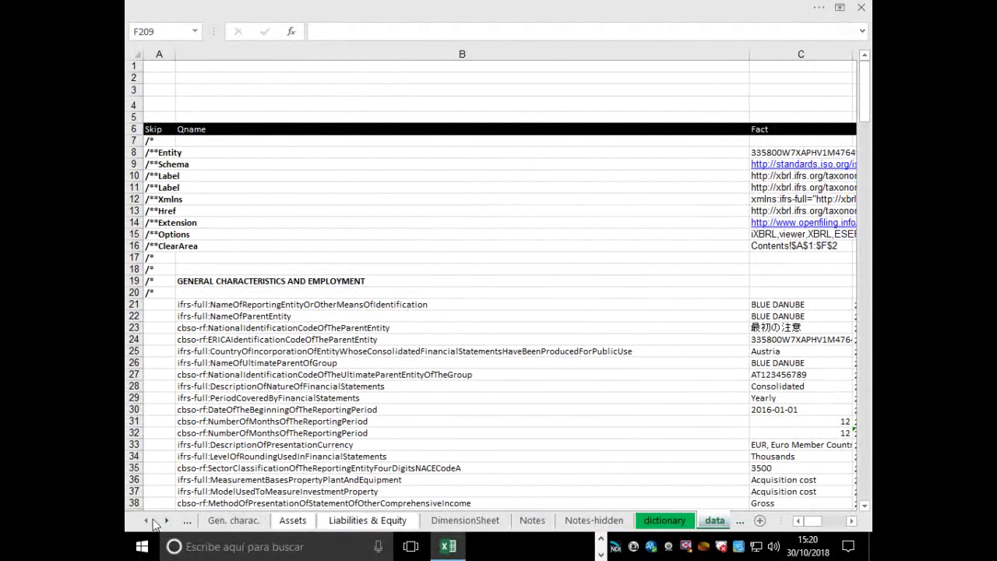
pyautogui.click(146, 520)
pyautogui.click(226, 519)
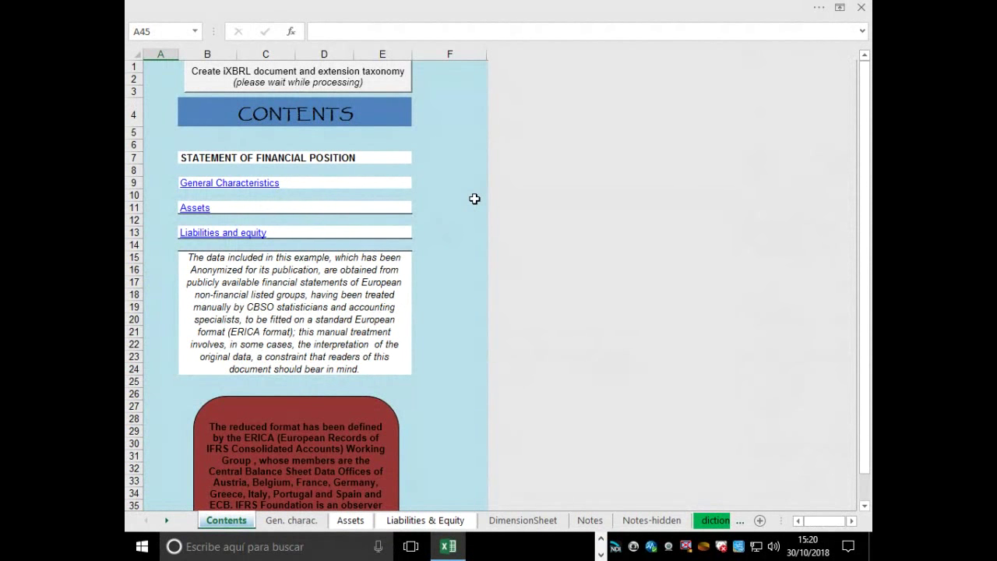
pyautogui.click(295, 89)
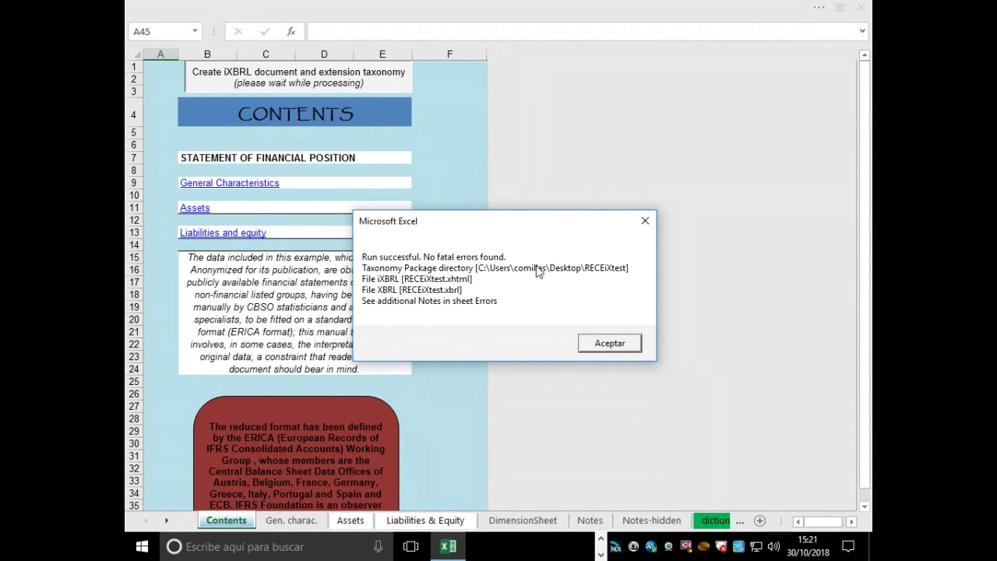
pyautogui.click(610, 344)
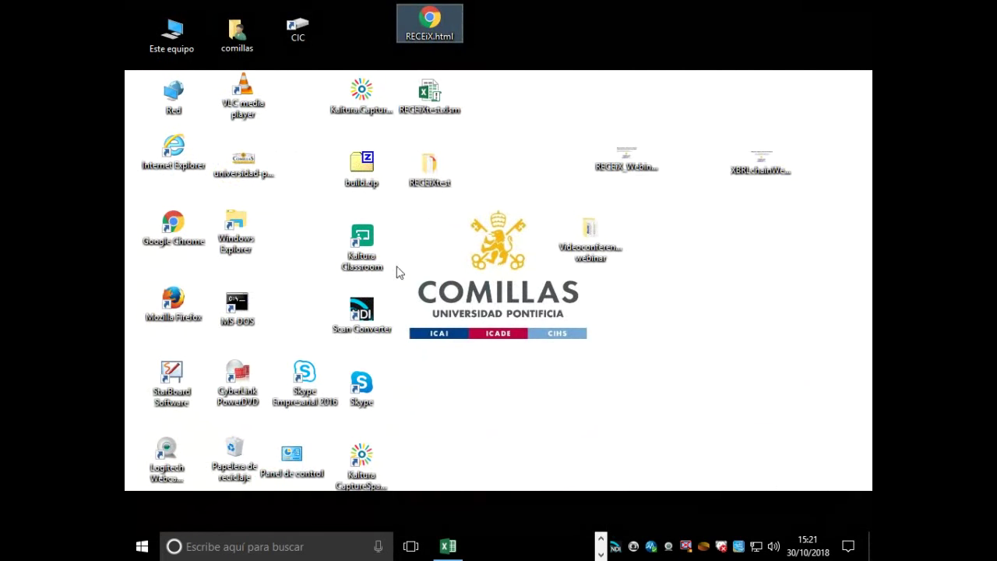
# Open the generated RECEiXtest folder on the desktop and display its contents as large icons.
pyautogui.click(429, 168)
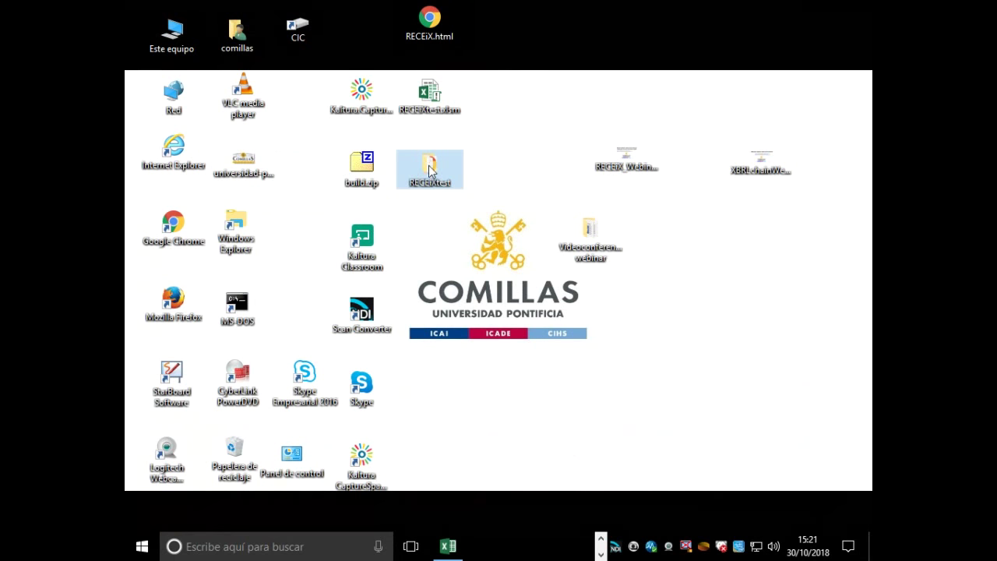
pyautogui.moveTo(430, 165); pyautogui.dragTo(450, 203)
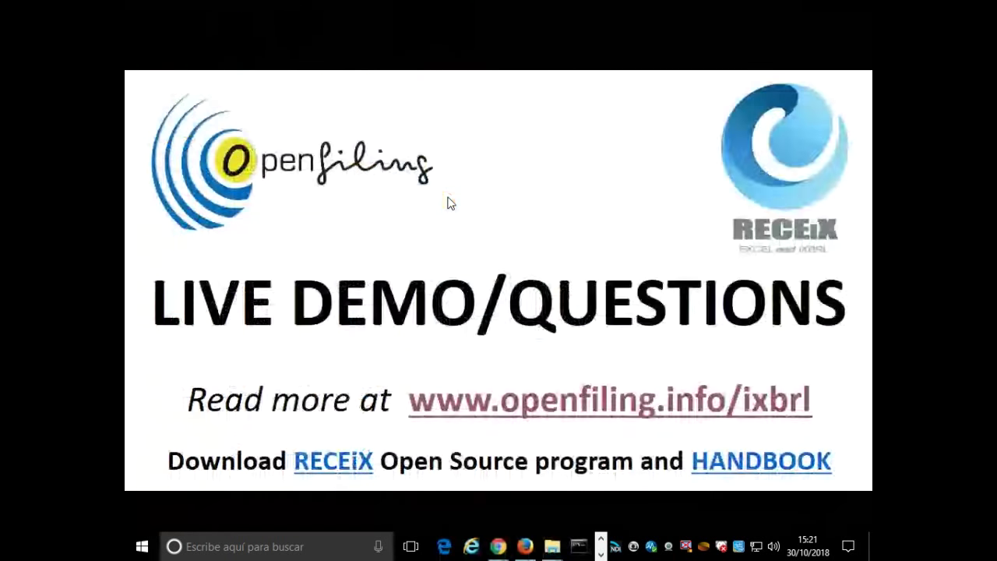
pyautogui.doubleClick(449, 202)
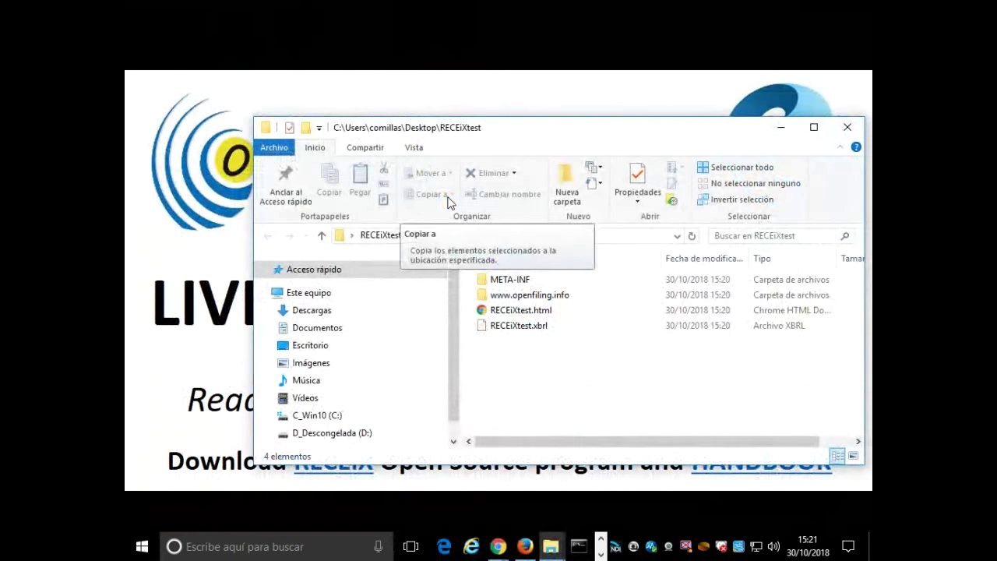
pyautogui.click(415, 148)
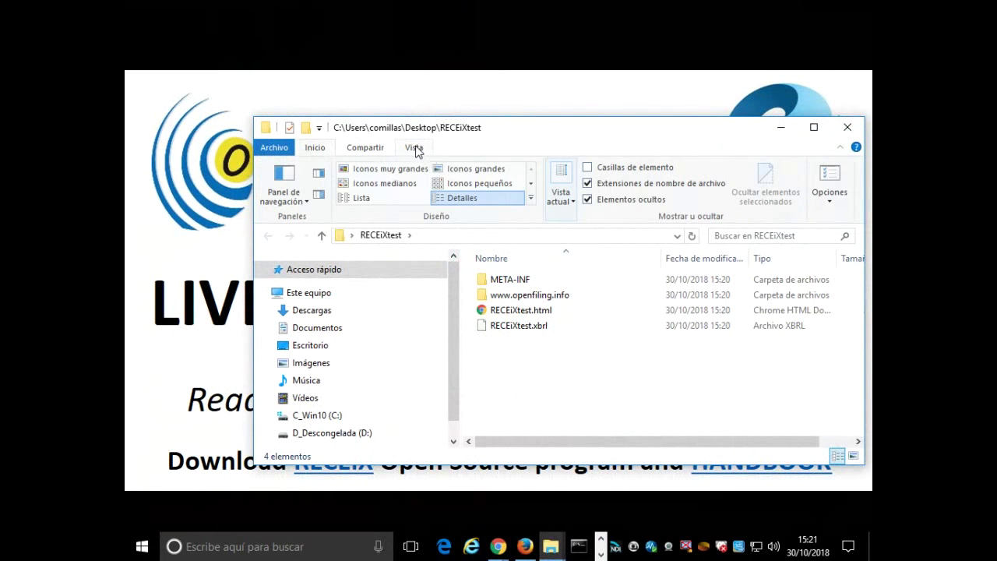
pyautogui.click(472, 168)
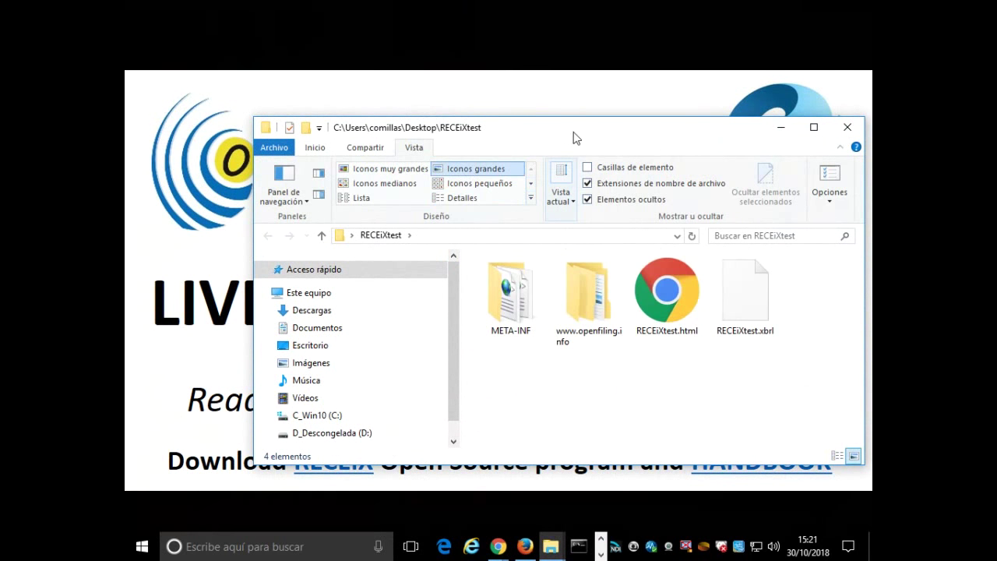
pyautogui.moveTo(572, 137); pyautogui.dragTo(427, 121)
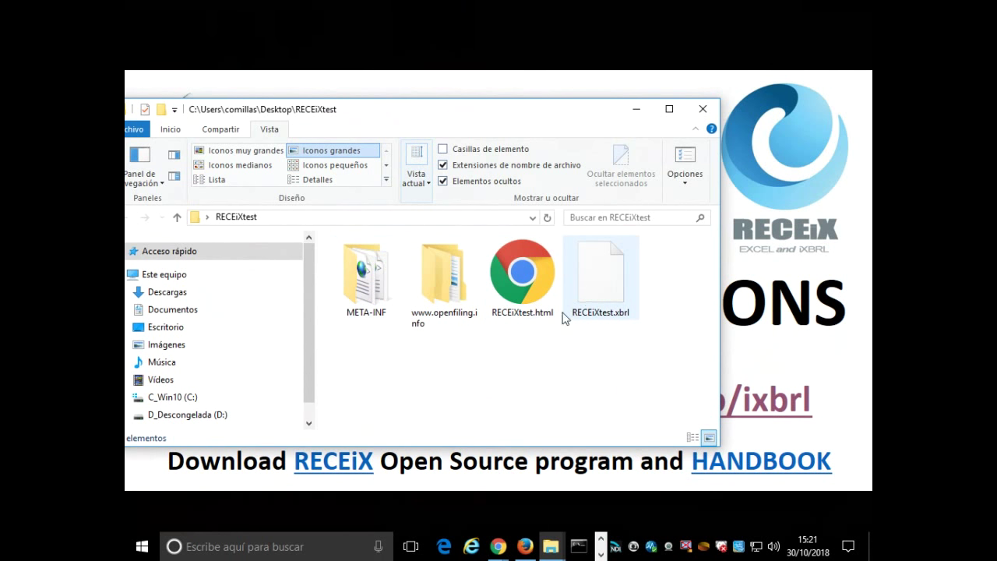
# Check the generated RECEiXtest.html and RECEiXtest.xbrl files, and open the META-INF folder.
pyautogui.click(526, 288)
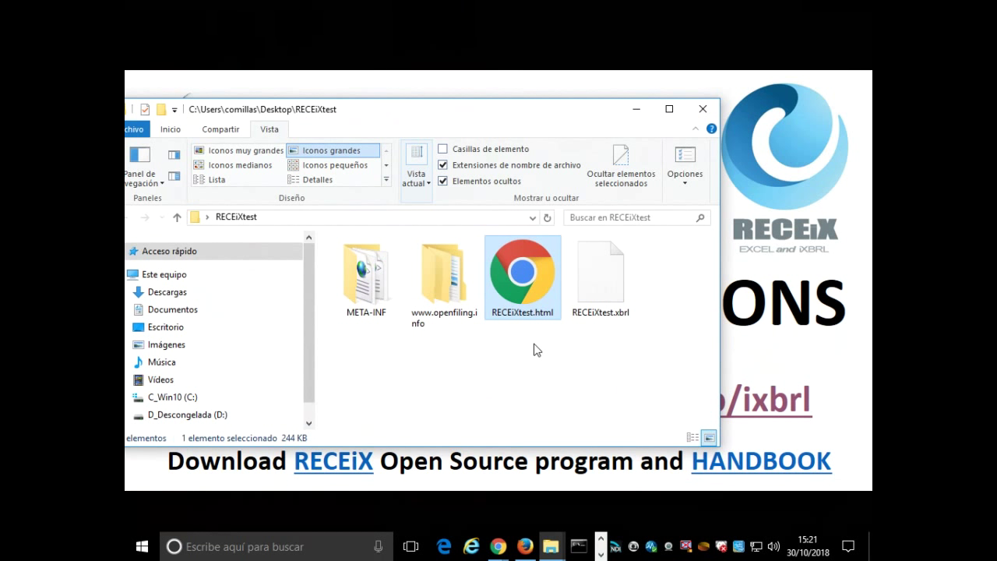
pyautogui.click(611, 269)
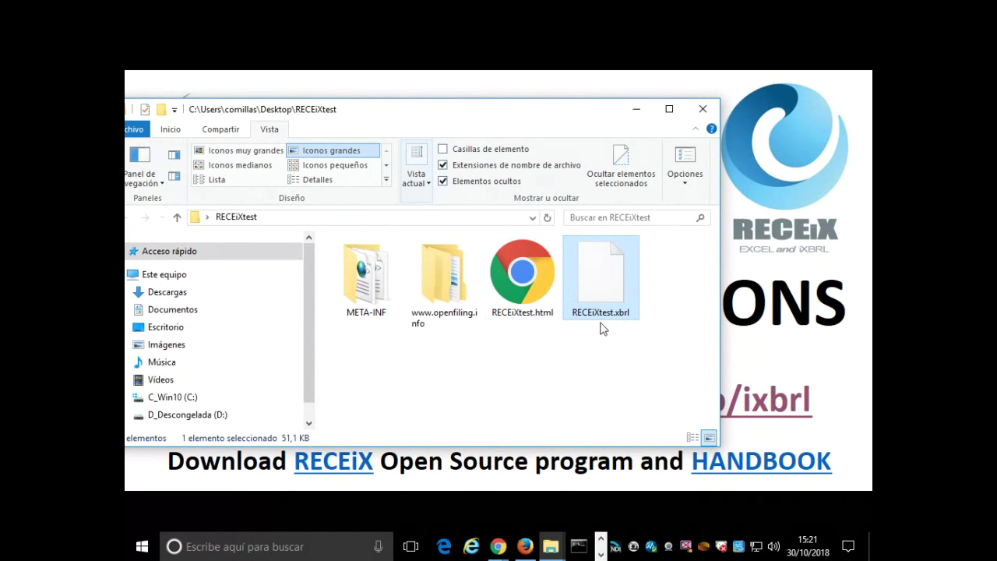
pyautogui.moveTo(617, 298)
pyautogui.doubleClick(370, 295)
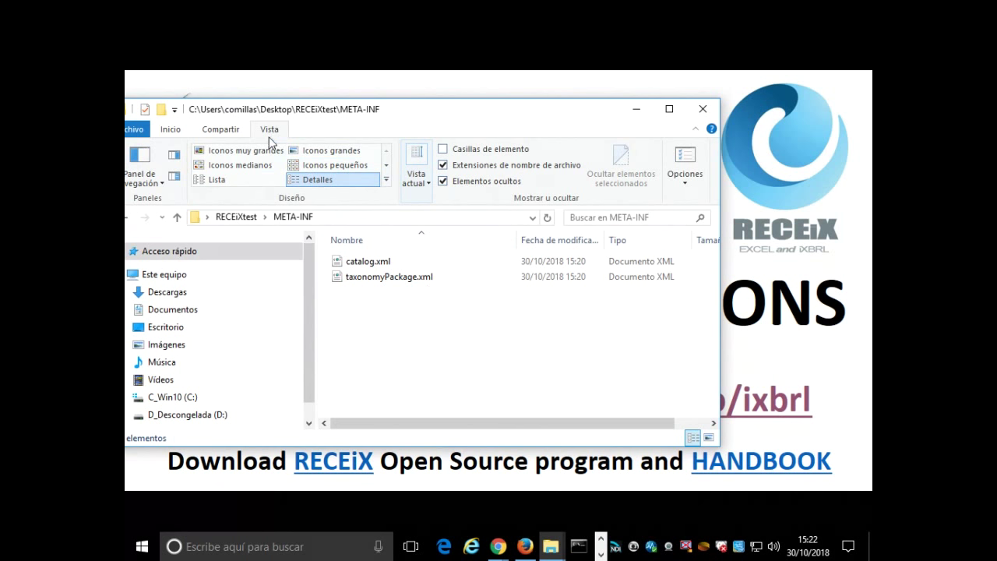
# Display the META-INF folder as large icons and inspect taxonomyPackage.xml in Notepad++, minimizing the editor when done.
pyautogui.click(321, 150)
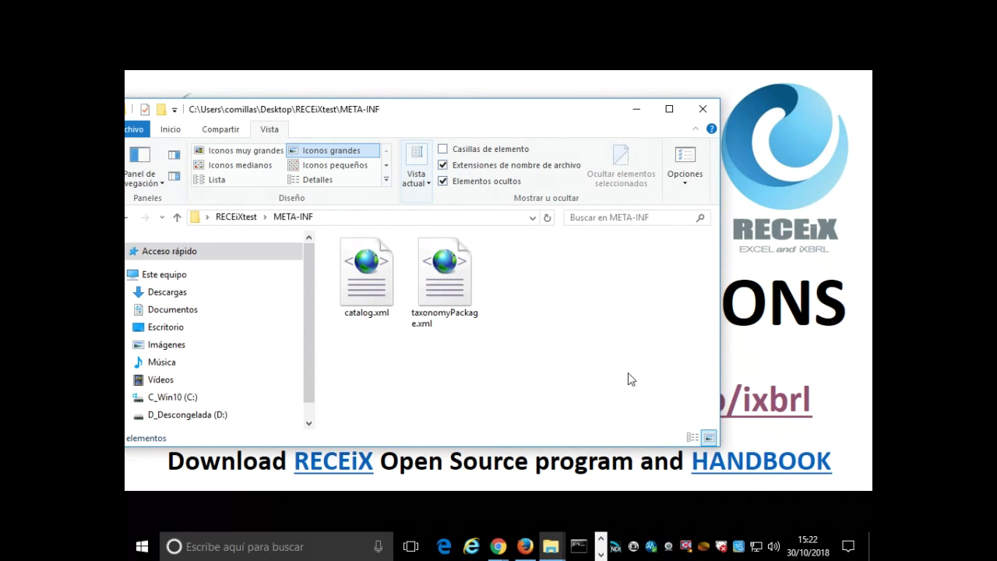
pyautogui.rightClick(439, 290)
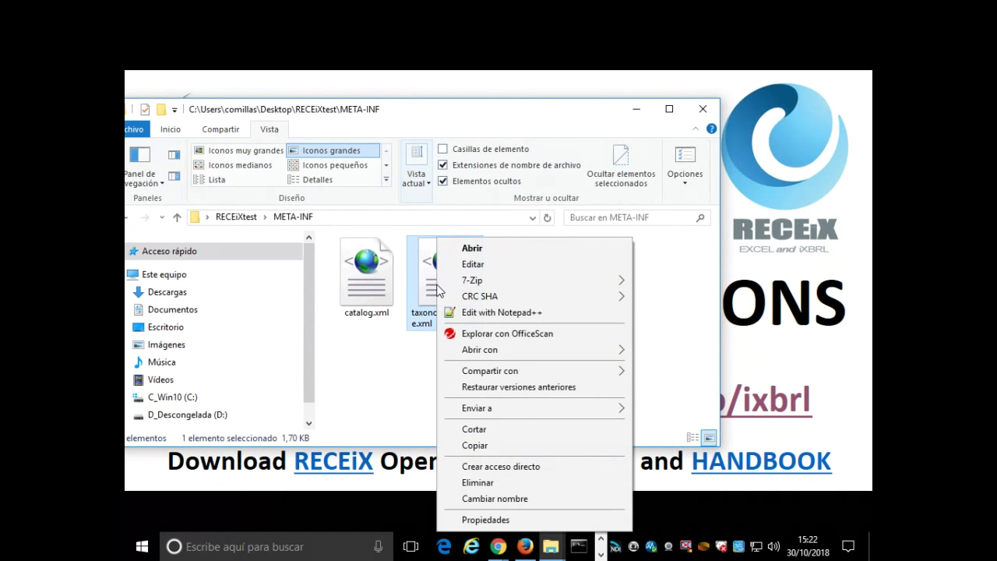
pyautogui.click(487, 312)
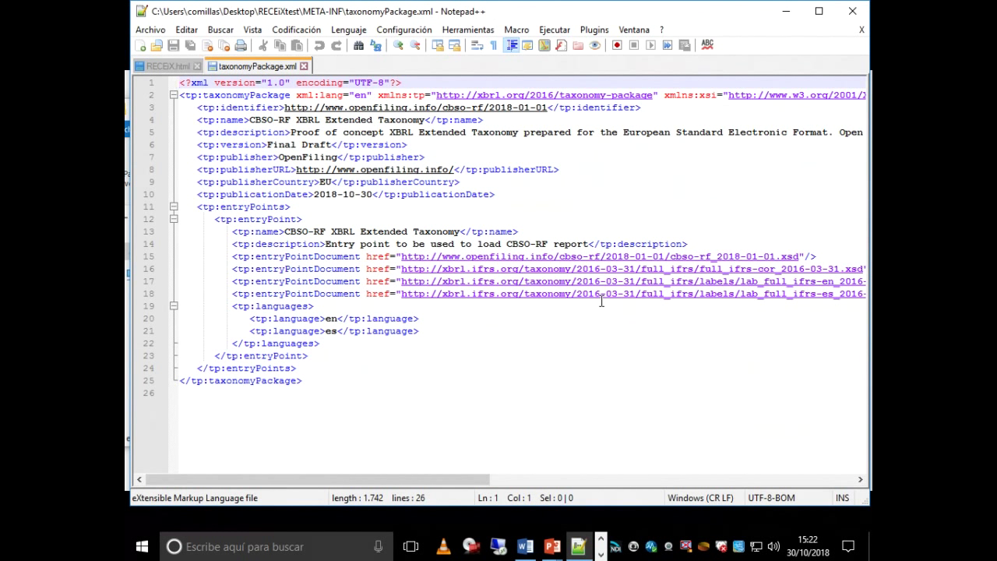
pyautogui.click(789, 22)
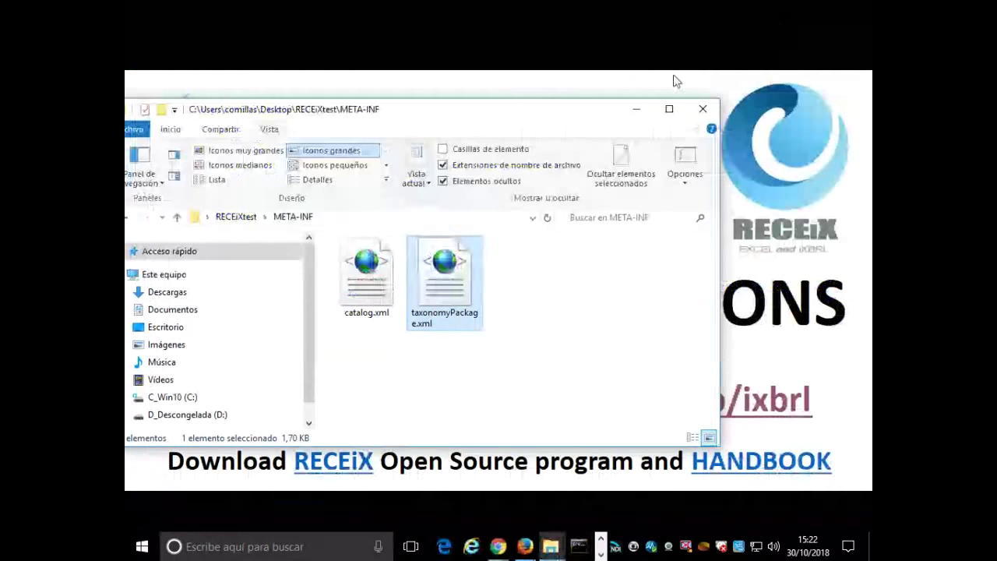
# Inspect the contents of catalog.xml in Notepad++ and minimize the editor again.
pyautogui.rightClick(366, 279)
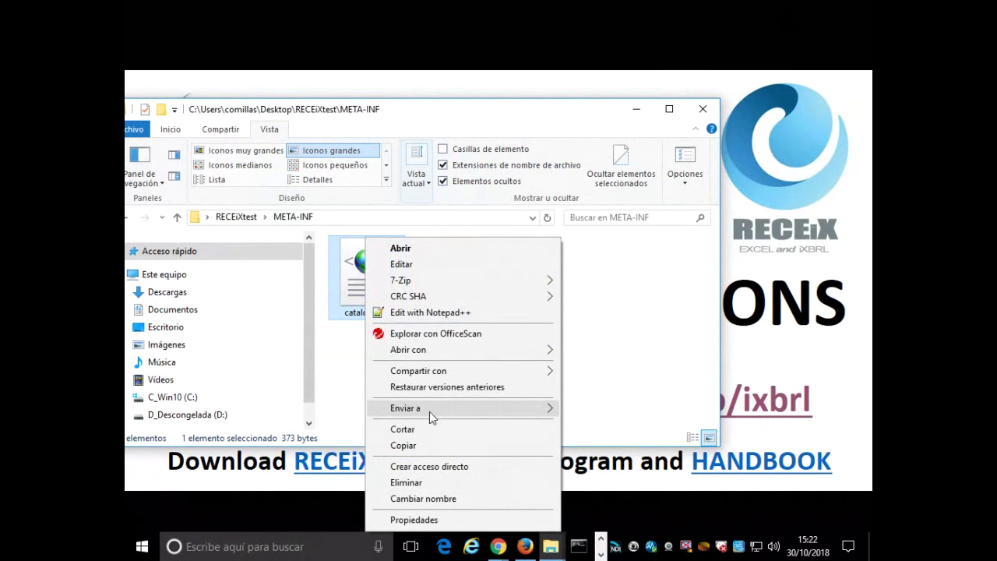
pyautogui.click(430, 313)
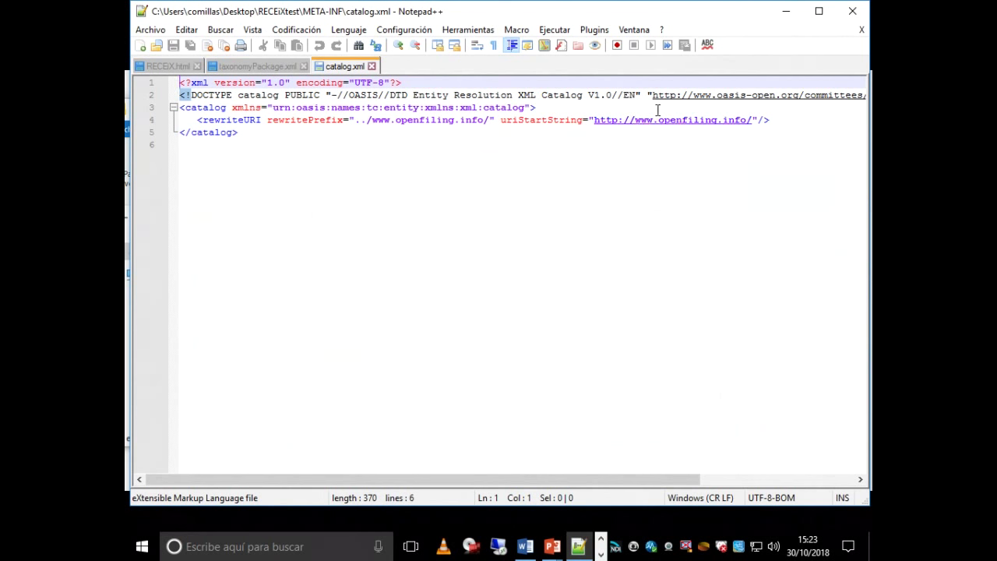
pyautogui.click(787, 11)
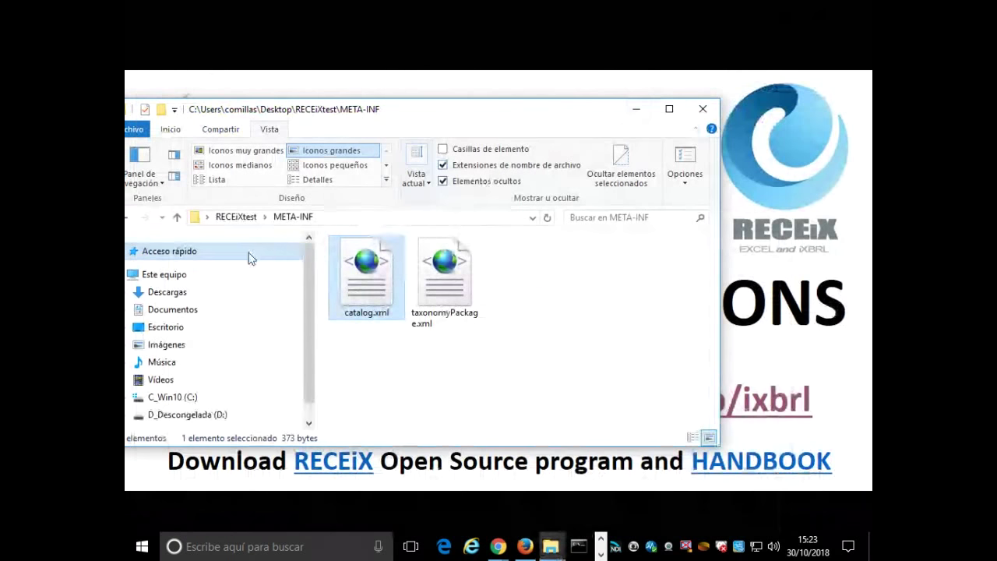
pyautogui.click(236, 217)
pyautogui.click(432, 275)
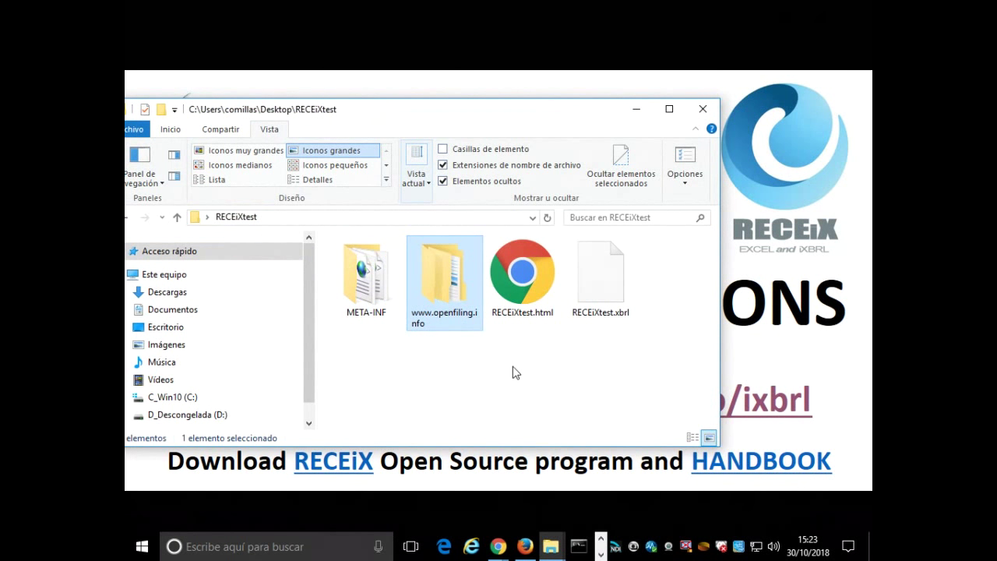
pyautogui.doubleClick(450, 282)
pyautogui.doubleClick(360, 261)
pyautogui.doubleClick(394, 264)
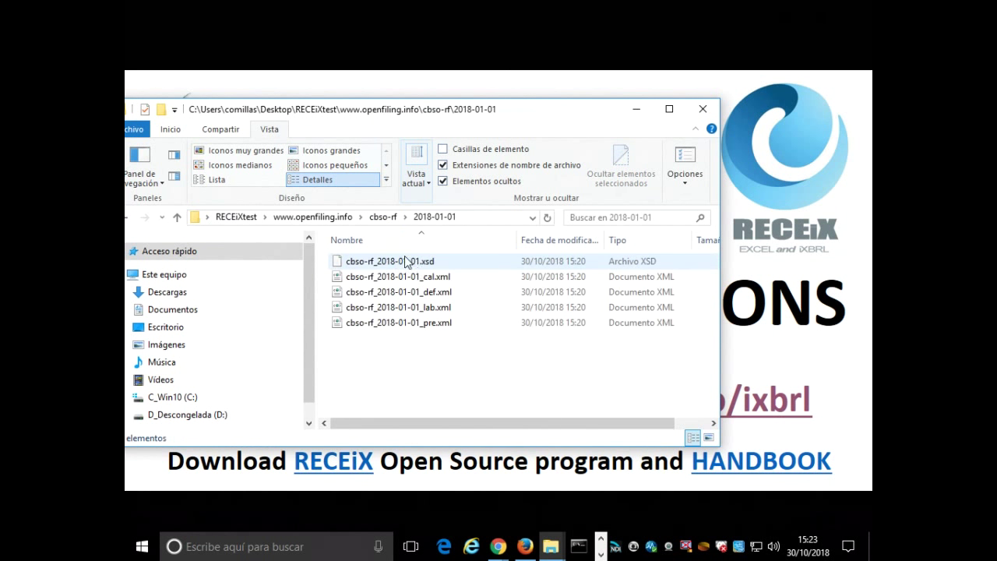
pyautogui.click(327, 151)
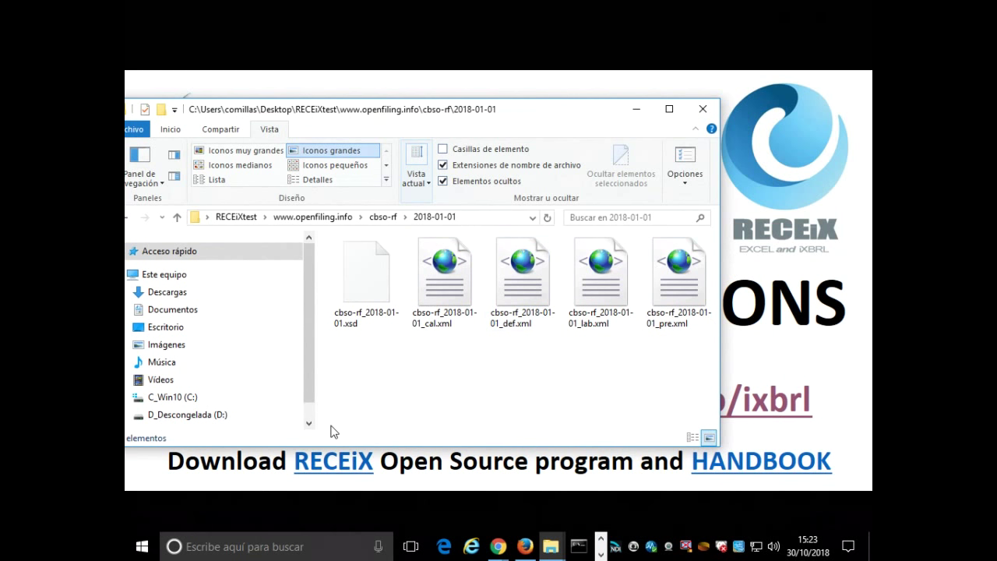
# Return to the RECEiXtest folder and open RECEiXtest.html in Chrome.
pyautogui.click(238, 220)
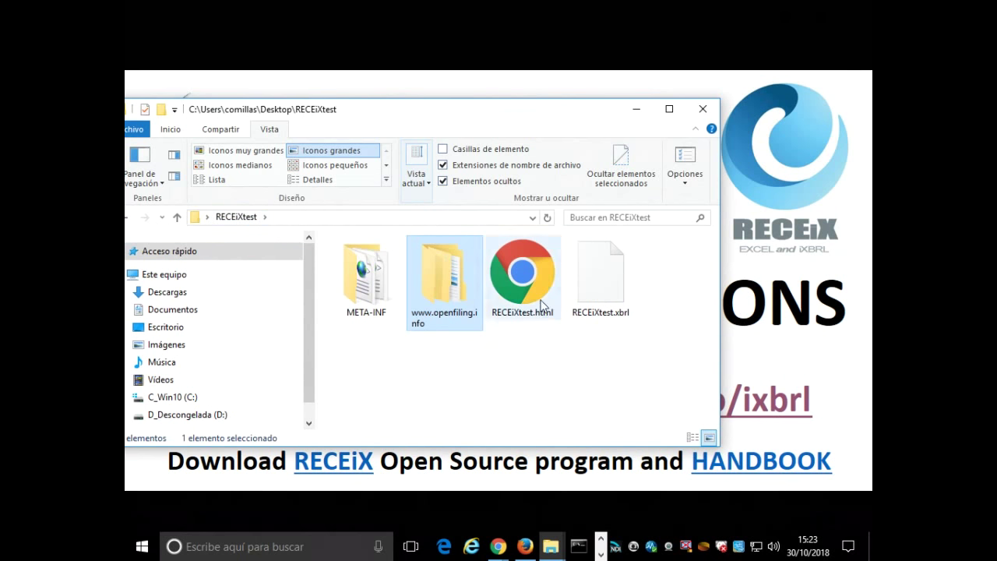
pyautogui.click(534, 301)
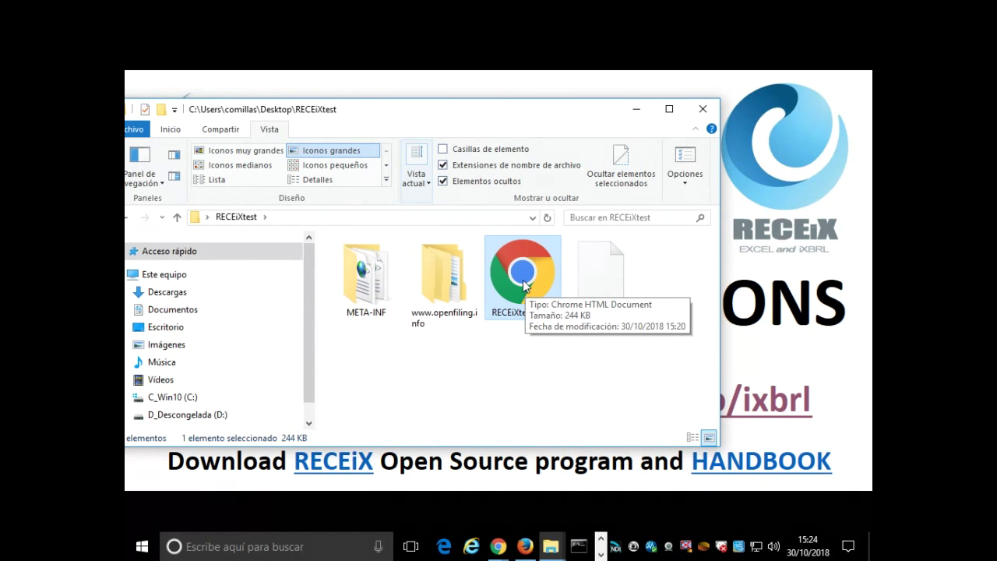
pyautogui.doubleClick(522, 280)
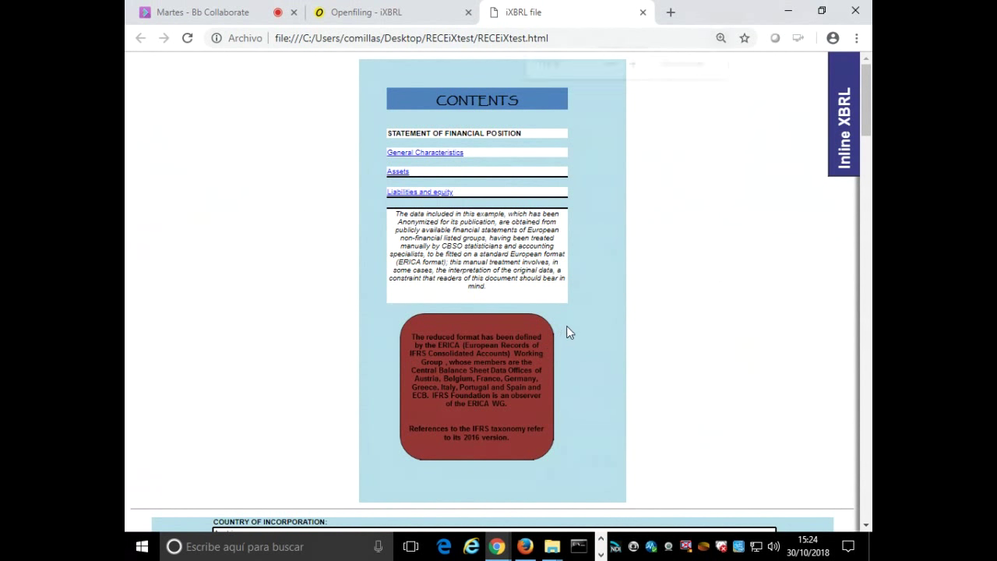
# Review the enlarged iXBRL report from the contents page through the general characteristics to the Assets statement.
pyautogui.keyDown('ctrl'); pyautogui.scroll(5, 567, 326); pyautogui.keyUp('ctrl')
pyautogui.keyDown('ctrl'); pyautogui.scroll(1, 566, 326); pyautogui.keyUp('ctrl')
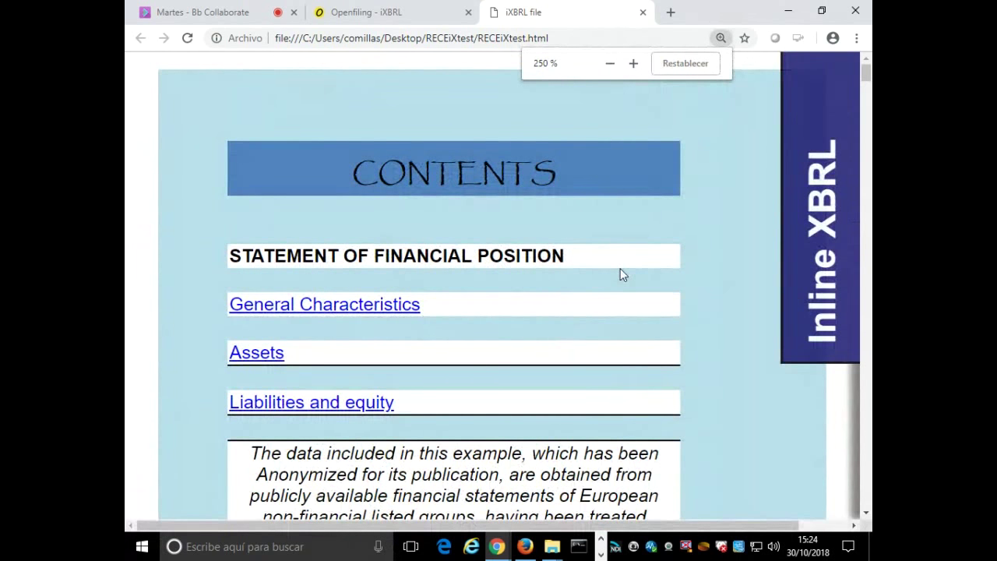
pyautogui.scroll(-3, 621, 273)
pyautogui.scroll(-8, 621, 273)
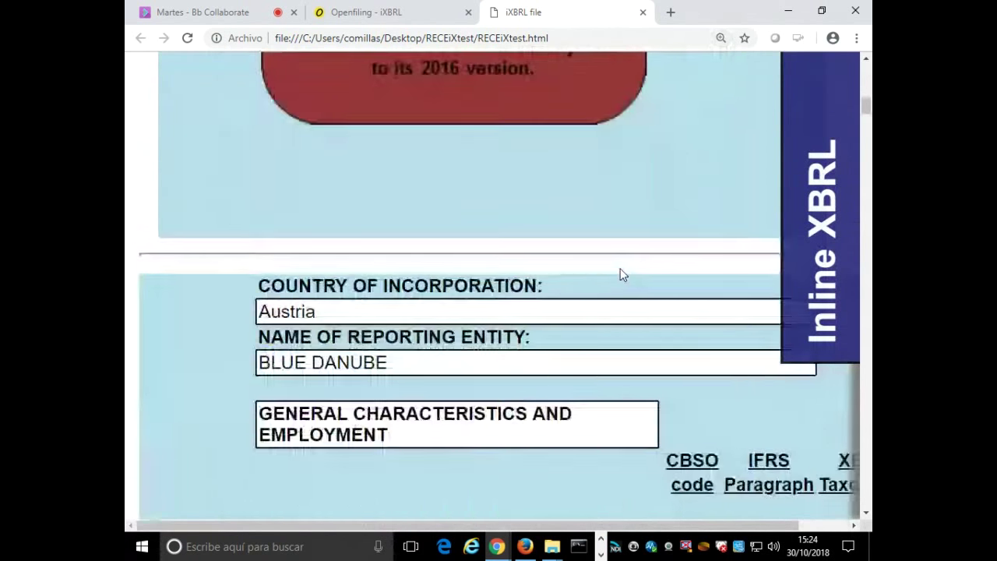
pyautogui.scroll(-3, 624, 274)
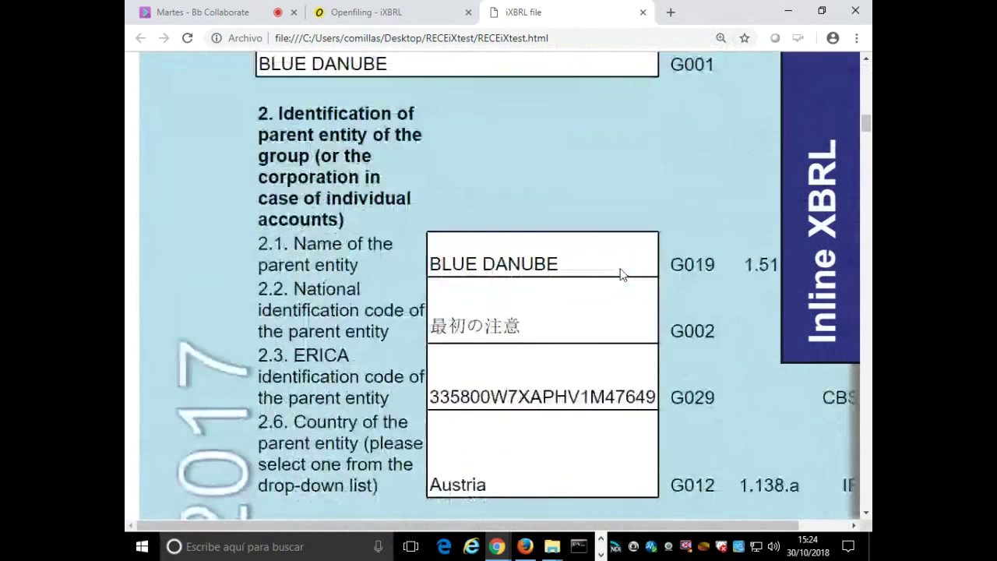
pyautogui.keyDown('ctrl'); pyautogui.scroll(-2, 624, 274); pyautogui.keyUp('ctrl')
pyautogui.scroll(-10, 620, 268)
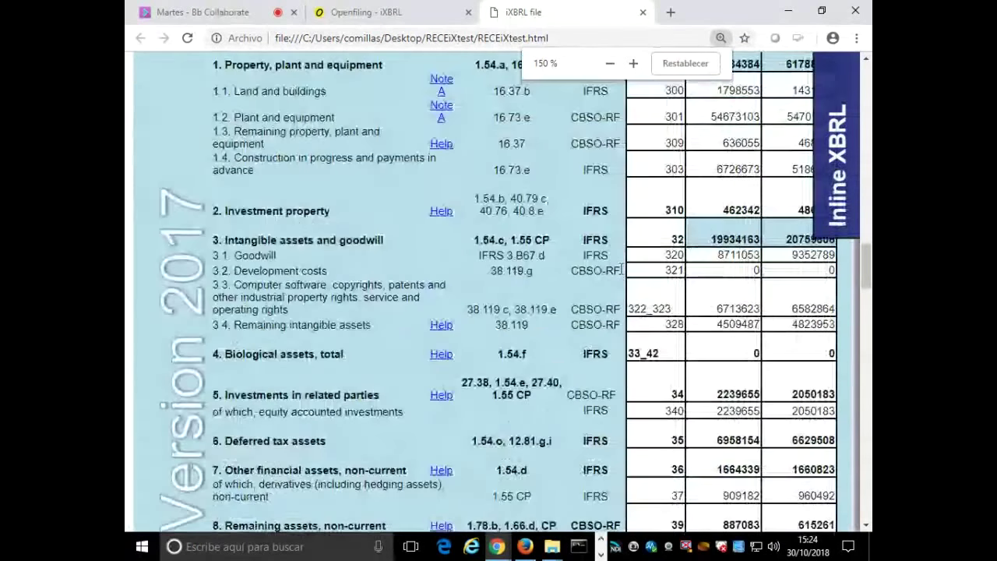
pyautogui.scroll(4, 621, 268)
pyautogui.scroll(-1, 621, 272)
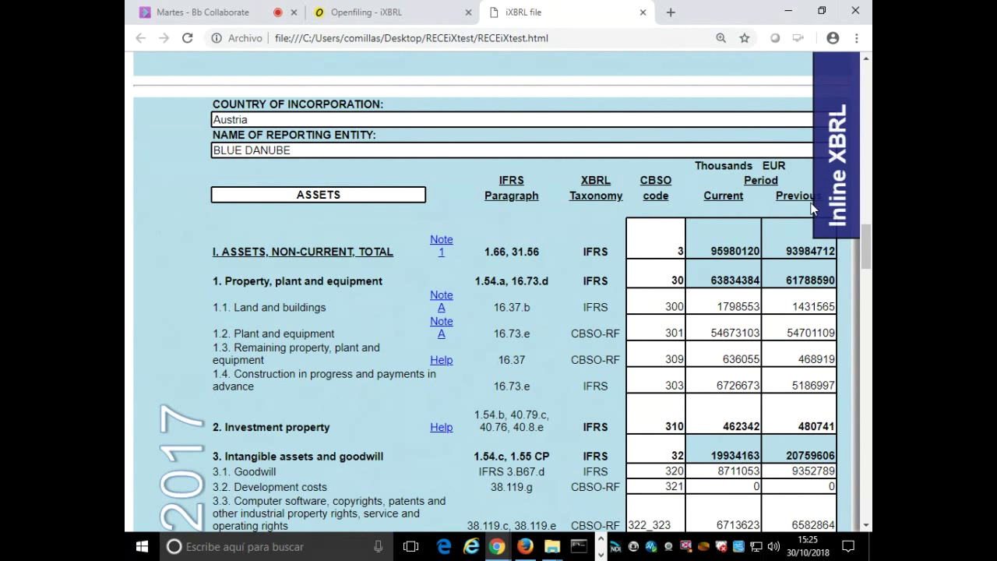
# Select several current-period facts in the Assets statement and open the Inline XBRL panel with all tags highlighted.
pyautogui.click(736, 251)
pyautogui.scroll(-2, 755, 256)
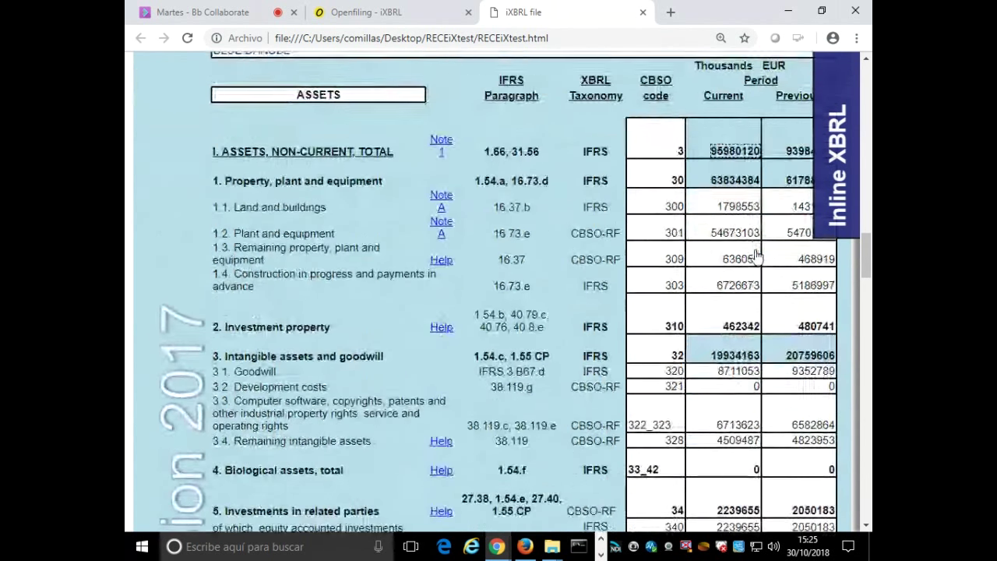
pyautogui.scroll(-5, 756, 255)
pyautogui.scroll(7, 757, 261)
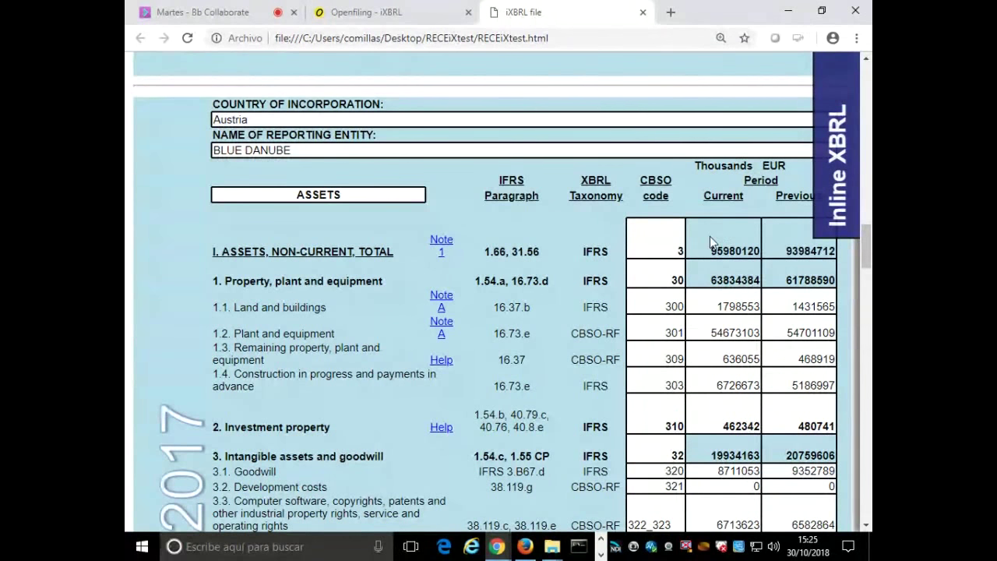
pyautogui.click(734, 253)
pyautogui.click(737, 333)
pyautogui.click(741, 360)
pyautogui.click(839, 180)
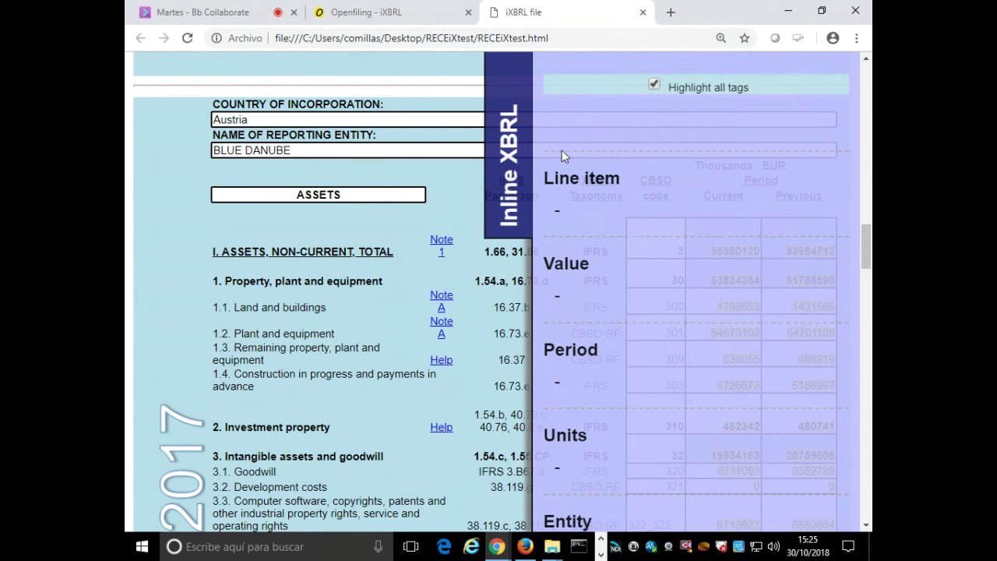
# Reduce the page zoom to 100 % and look over the report's statements, ending at the highlighted general characteristics.
pyautogui.hotkey('ctrl', '-')
pyautogui.scroll(-1, 570, 275)
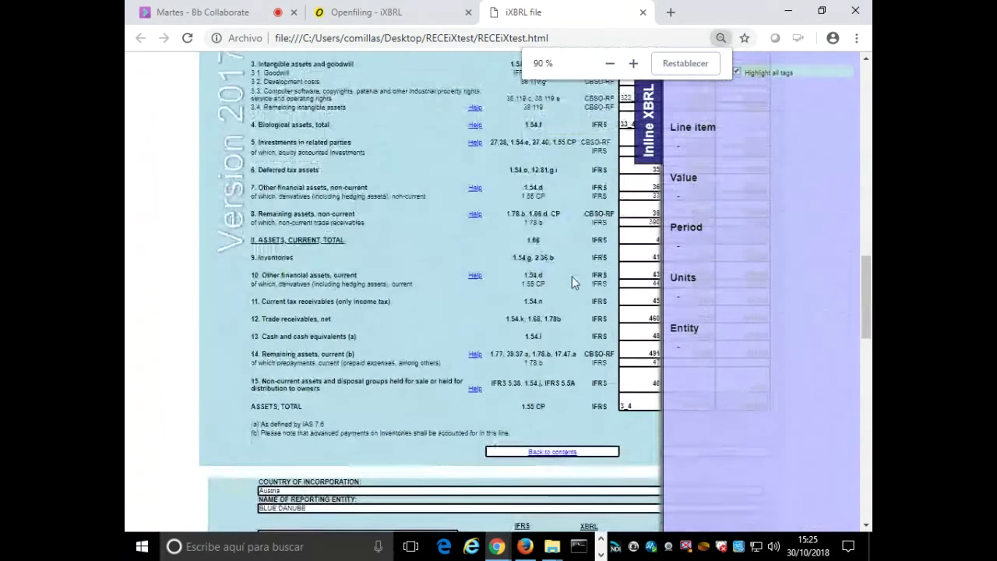
pyautogui.scroll(-5, 571, 261)
pyautogui.scroll(2, 571, 260)
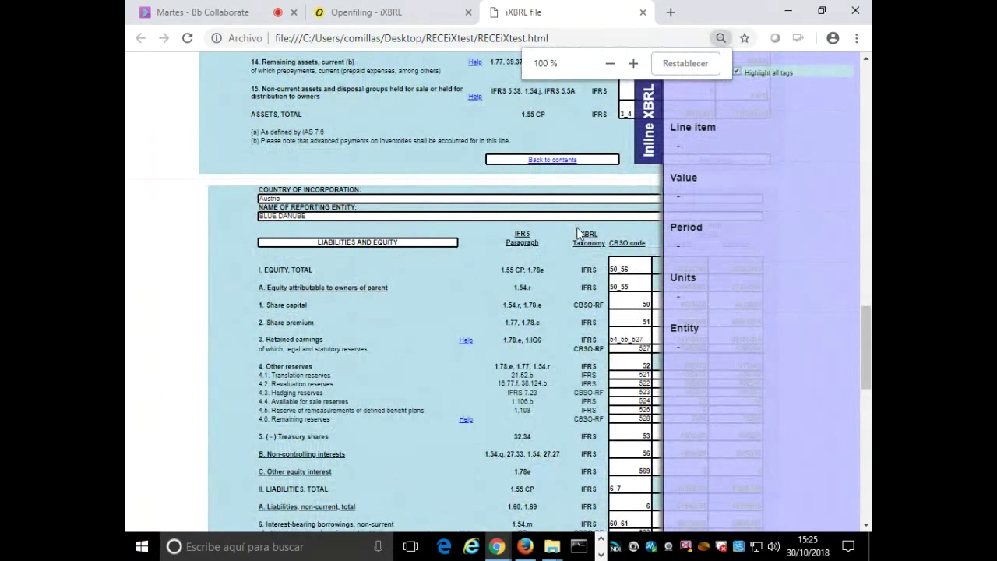
pyautogui.scroll(1, 577, 232)
pyautogui.scroll(-2, 577, 232)
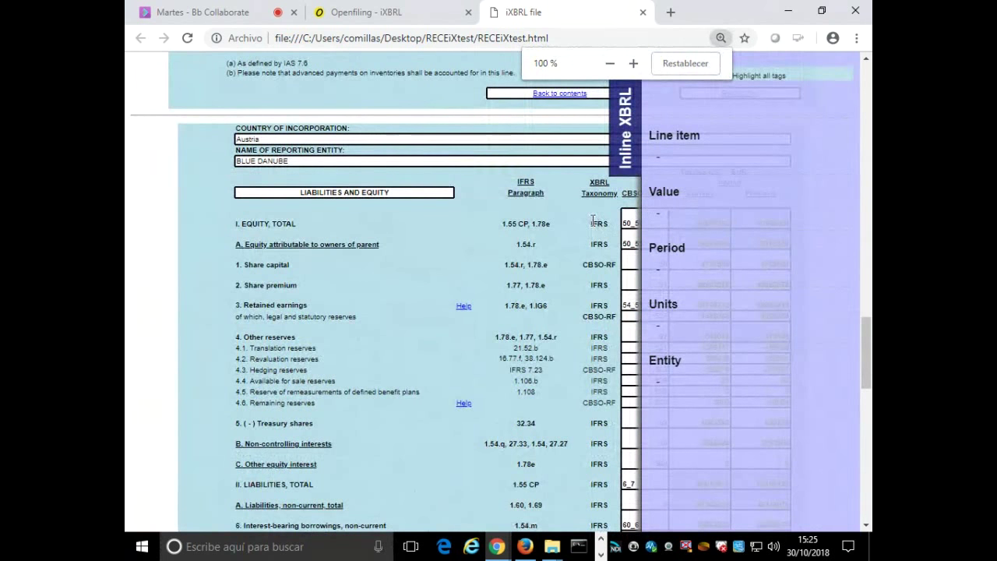
pyautogui.scroll(4, 594, 223)
pyautogui.scroll(10, 593, 226)
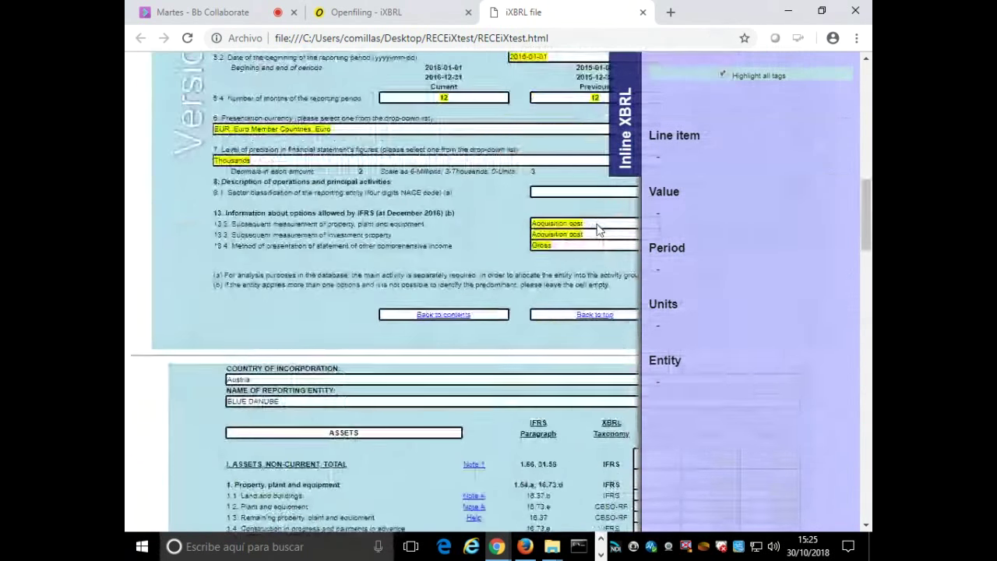
pyautogui.scroll(2, 301, 246)
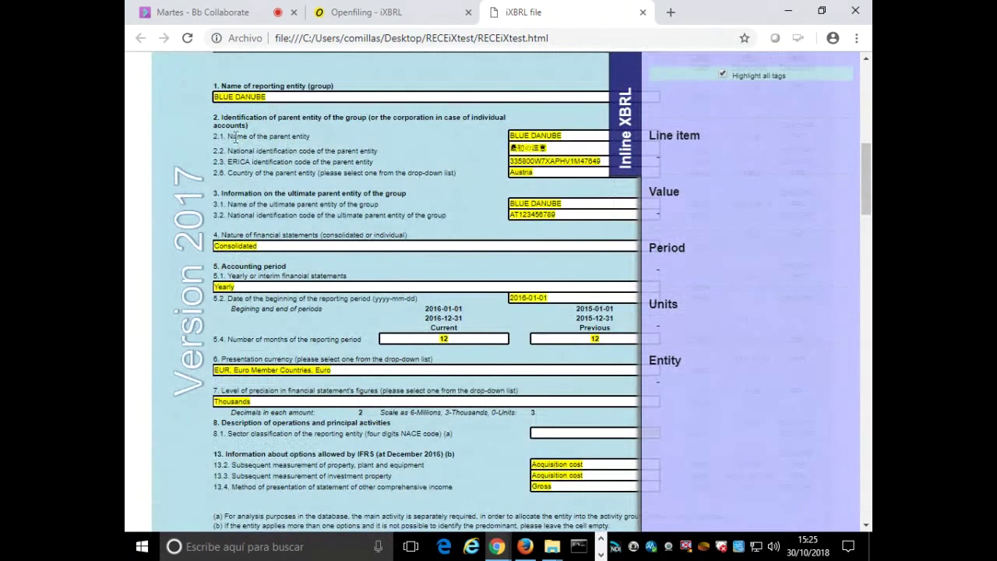
pyautogui.scroll(1, 257, 118)
pyautogui.scroll(2, 257, 117)
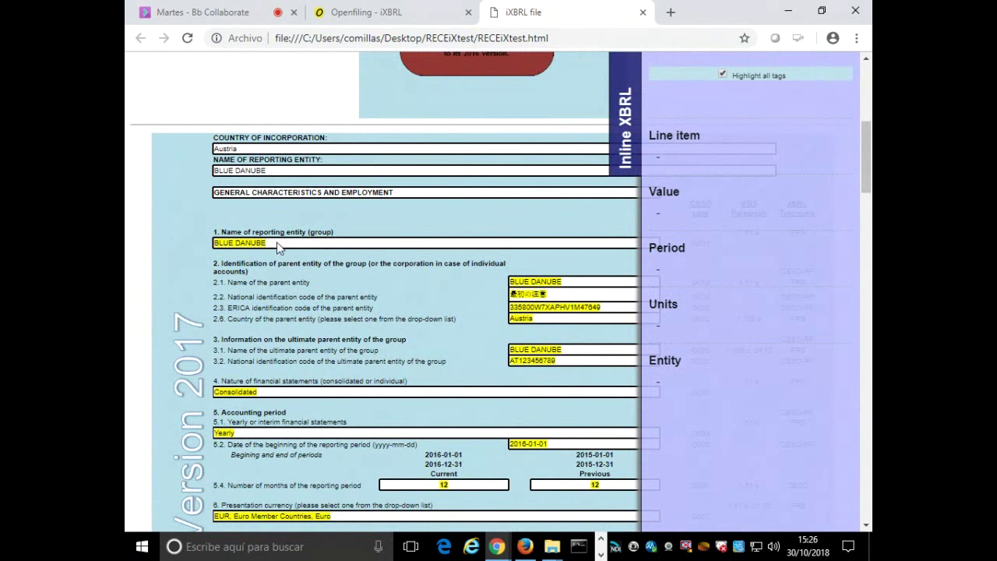
# Inspect the tag details of the reporting entity's name and of the current and previous number of months of the reporting period.
pyautogui.click(252, 246)
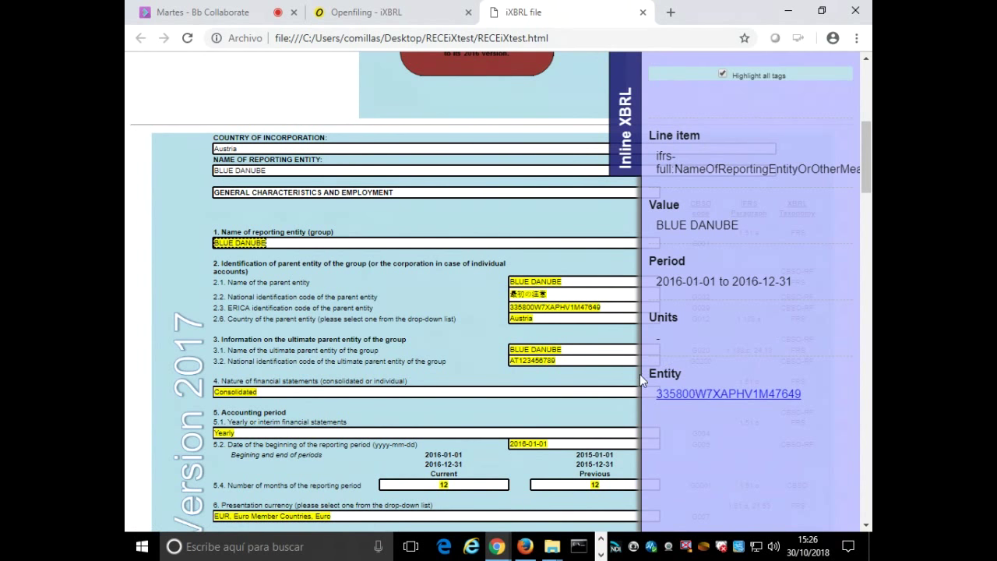
pyautogui.scroll(-2, 585, 391)
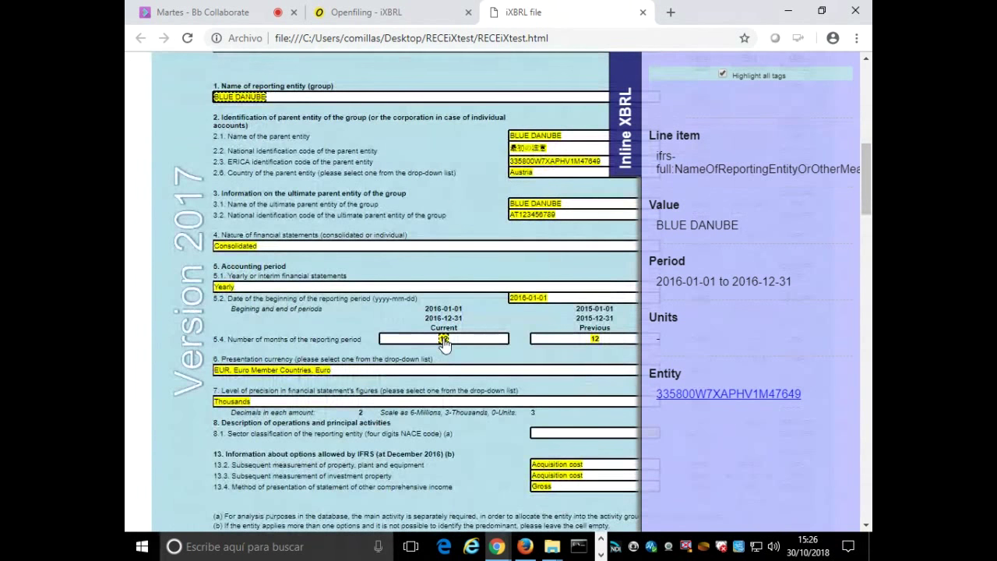
pyautogui.click(443, 341)
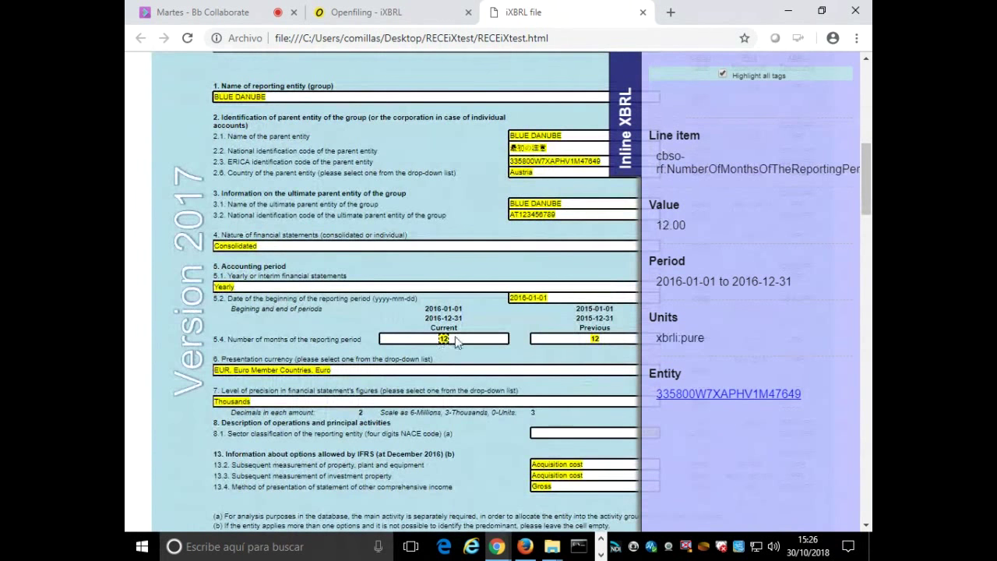
pyautogui.click(592, 342)
# Turn off the highlighting of all tags and close the Inline XBRL panel.
pyautogui.scroll(-2, 593, 346)
pyautogui.scroll(-6, 597, 347)
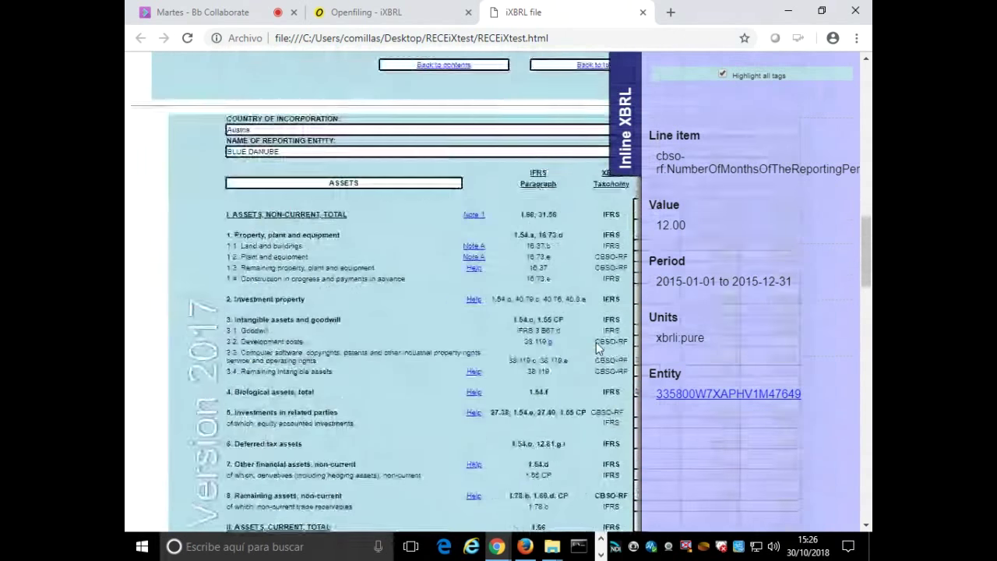
pyautogui.scroll(15, 596, 344)
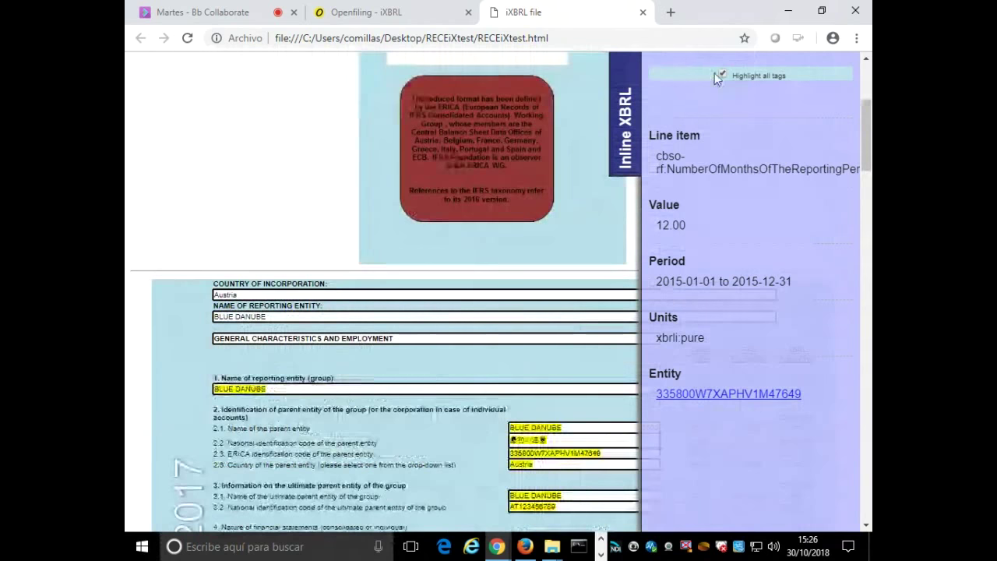
pyautogui.click(722, 74)
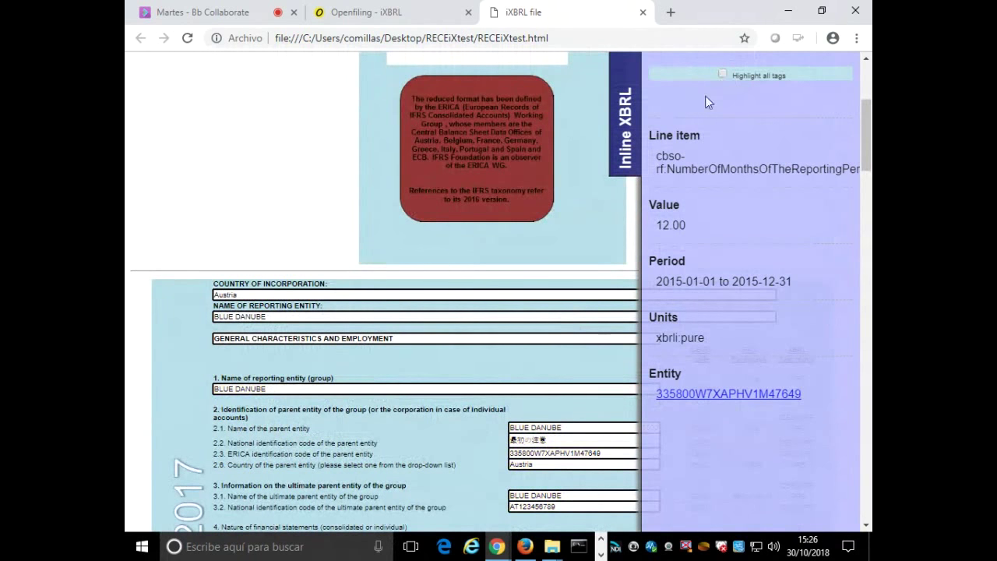
pyautogui.click(637, 135)
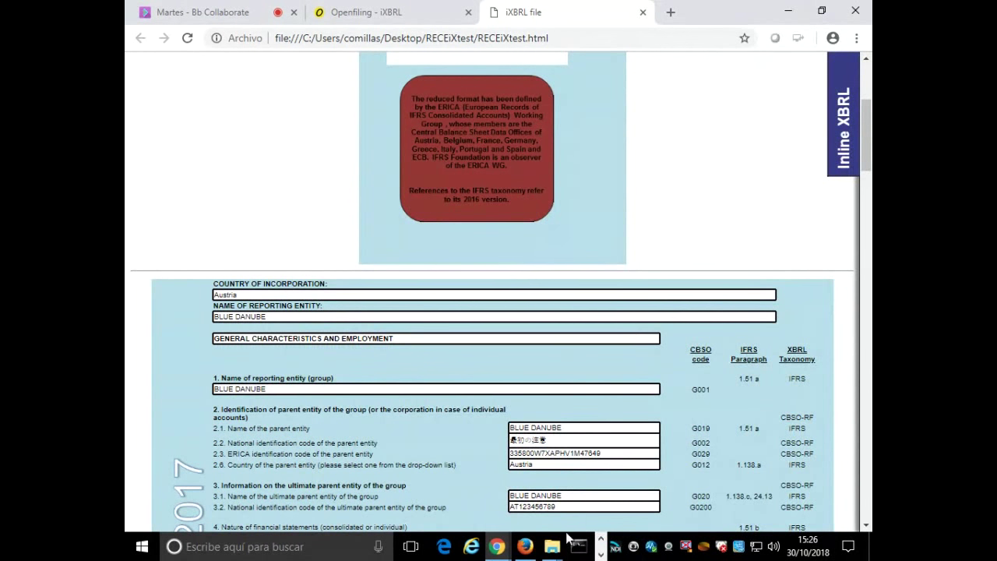
# Switch to the RECEiXtest folder window in File Explorer and point out the generated RECEiXtest.html and RECEiXtest.xbrl files.
pyautogui.moveTo(554, 546)
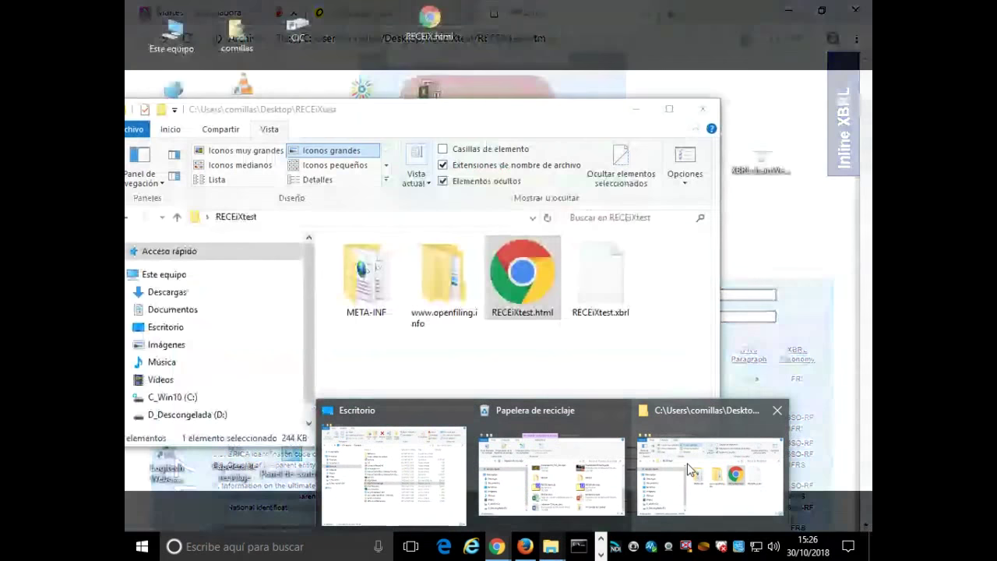
pyautogui.click(689, 467)
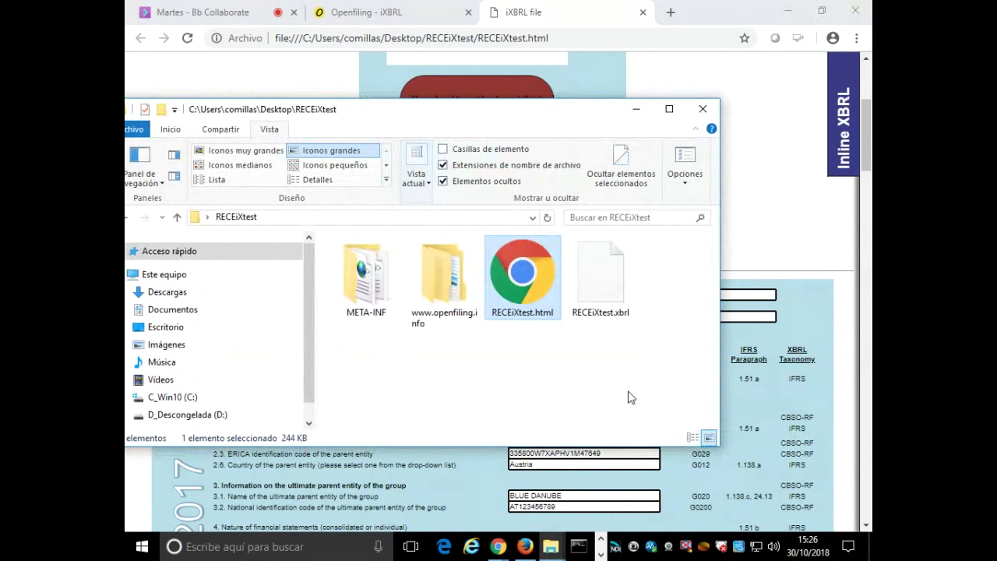
pyautogui.click(607, 280)
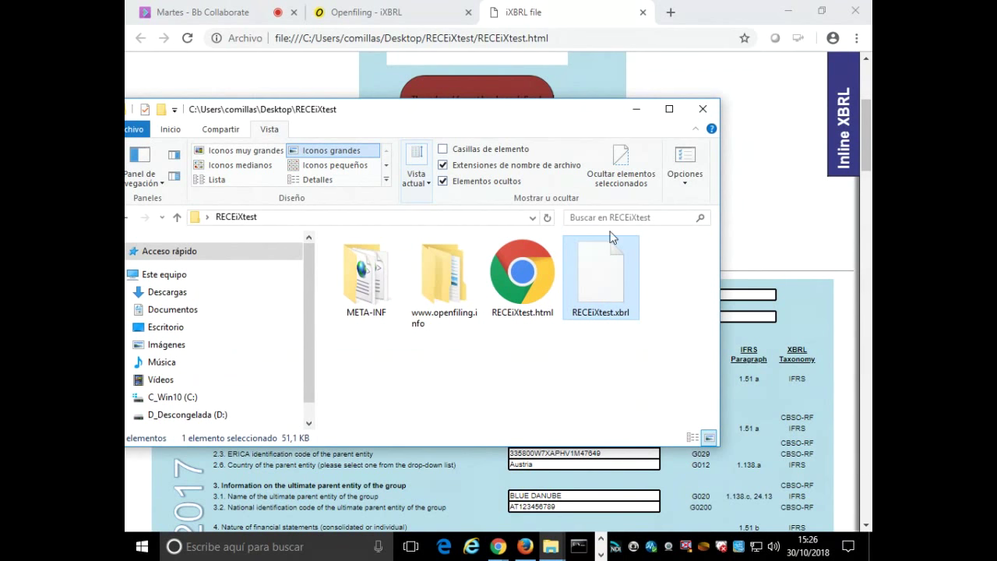
pyautogui.click(528, 293)
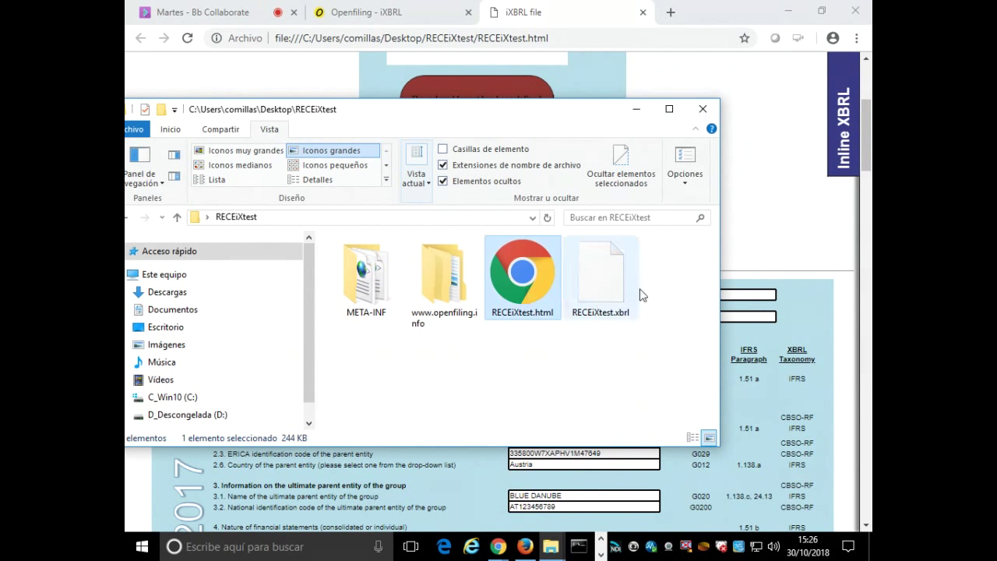
pyautogui.click(598, 284)
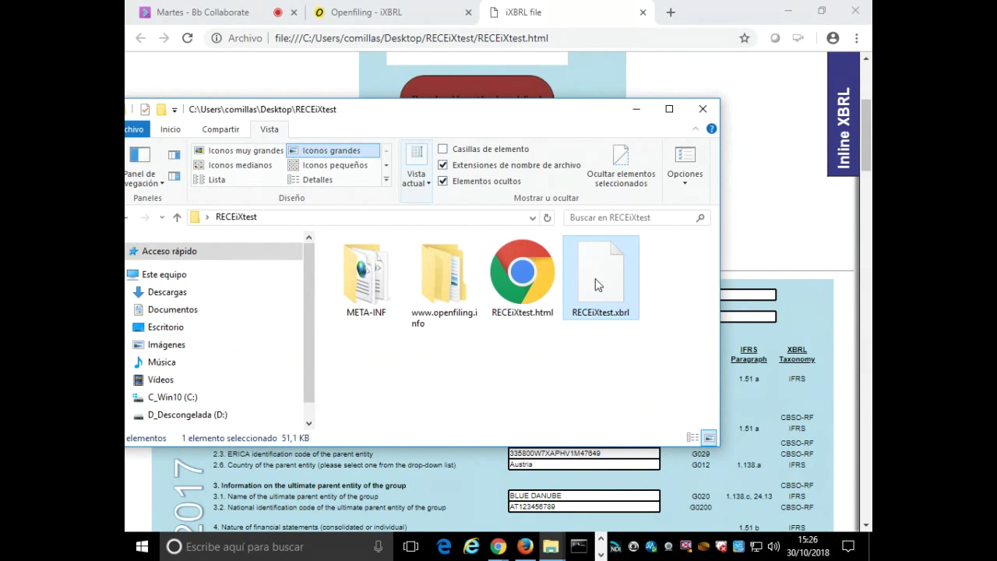
# Open RECEiXtest.html from the folder in Notepad++ to show its source code.
pyautogui.click(529, 281)
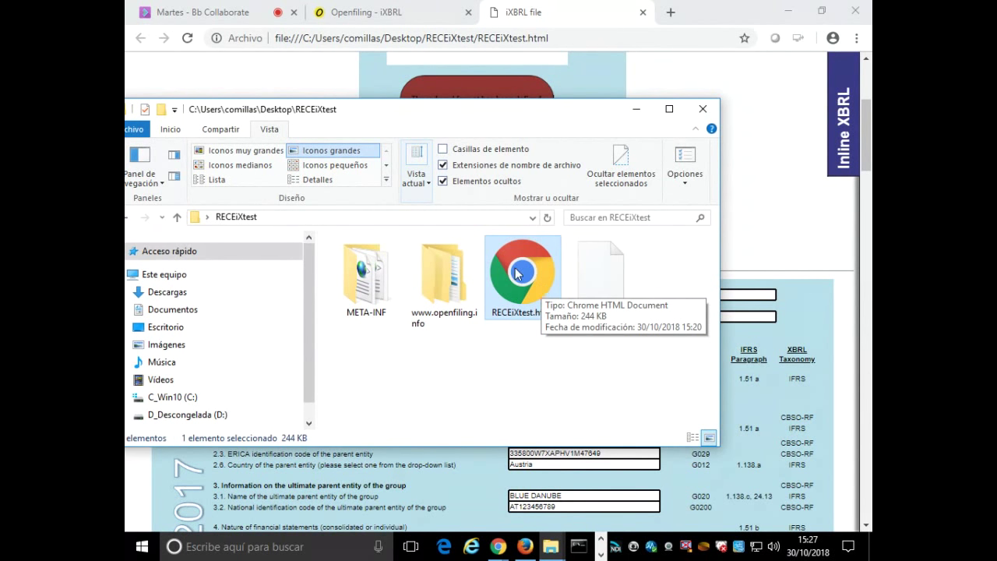
pyautogui.rightClick(516, 271)
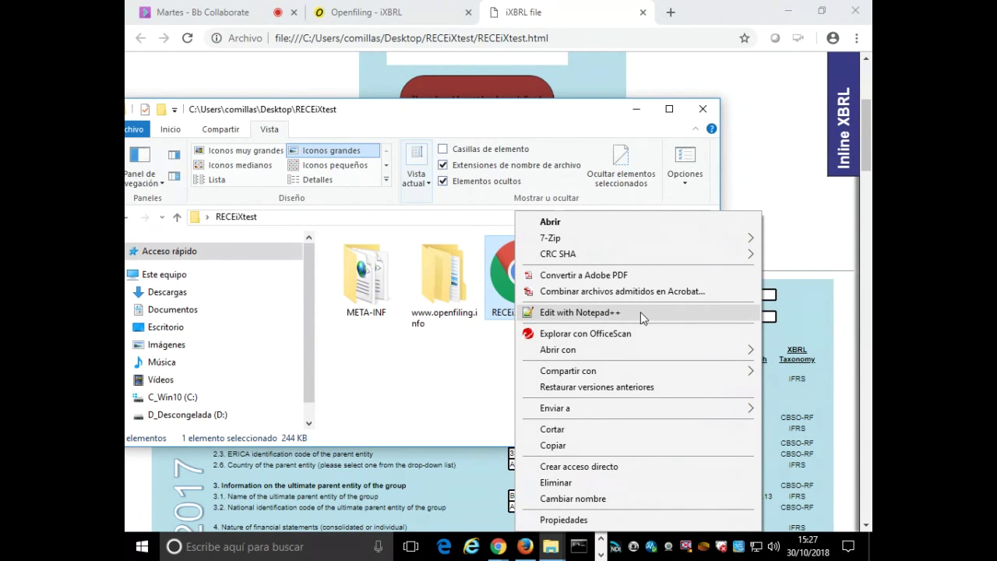
pyautogui.click(640, 311)
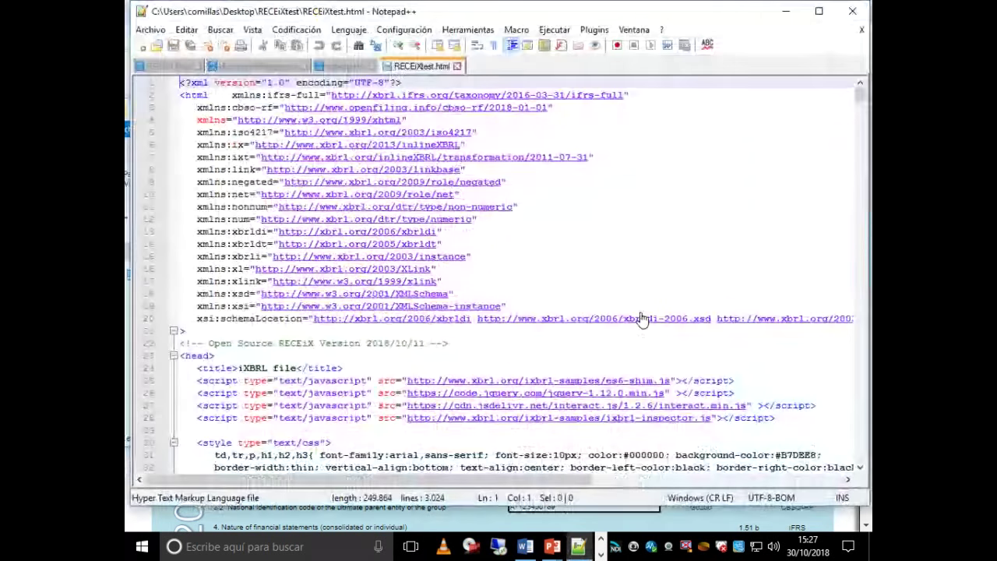
# Examine the start of the source code, from the namespaces and hidden footnotes to the schema reference, footnote relationships, units and contexts.
pyautogui.scroll(-2, 641, 320)
pyautogui.scroll(-6, 640, 319)
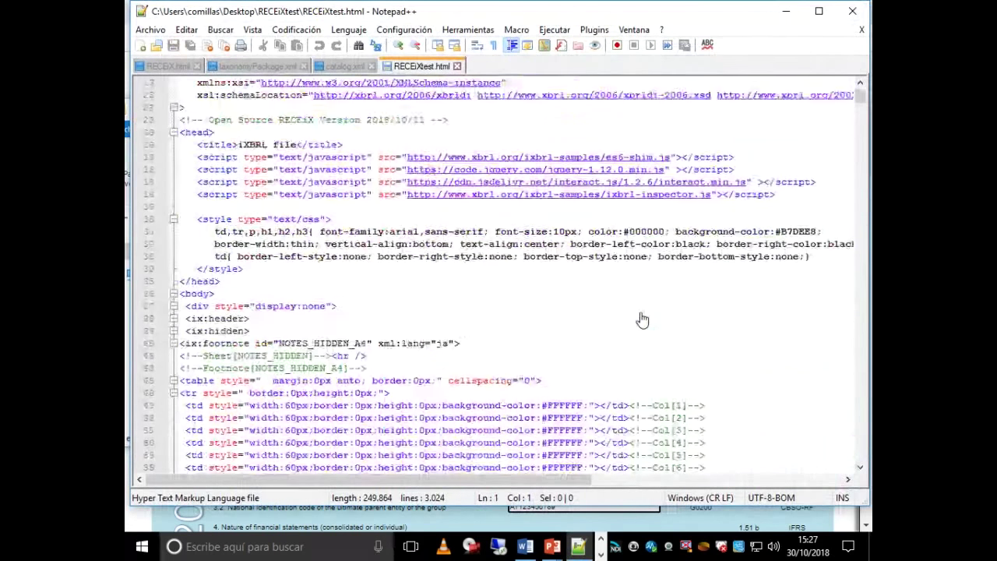
pyautogui.scroll(-3, 640, 320)
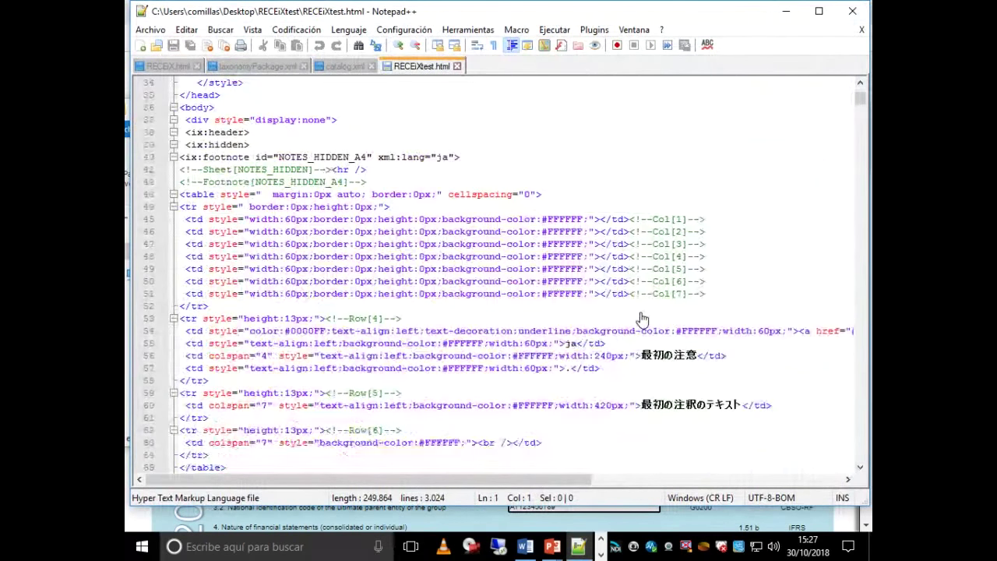
pyautogui.scroll(-7, 640, 319)
pyautogui.scroll(-9, 640, 320)
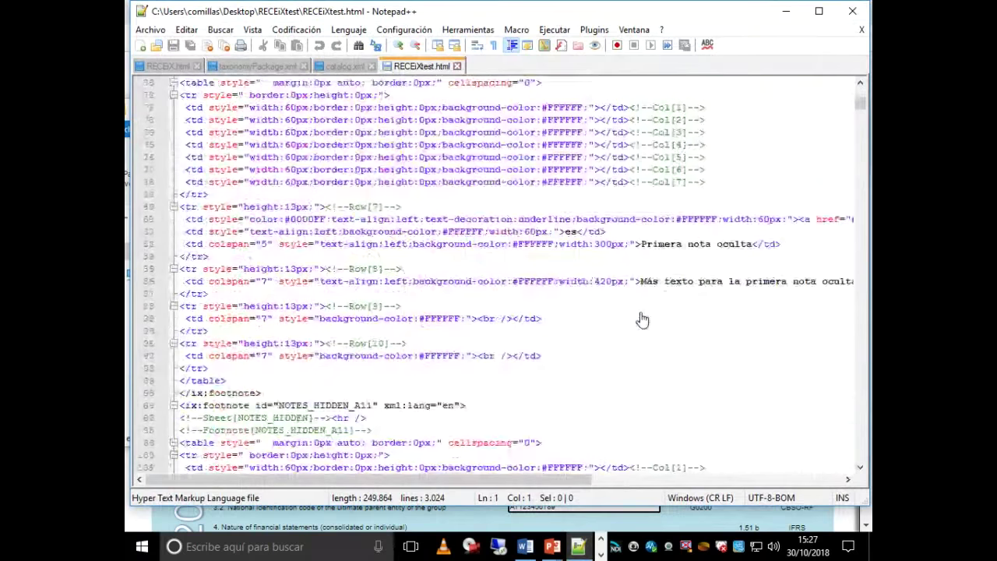
pyautogui.scroll(-2, 640, 320)
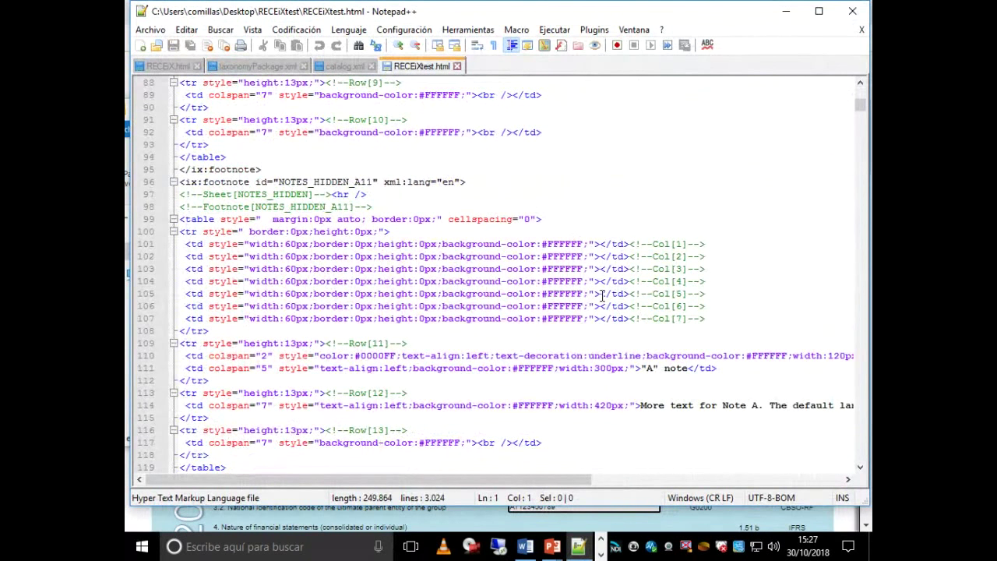
pyautogui.scroll(-13, 602, 294)
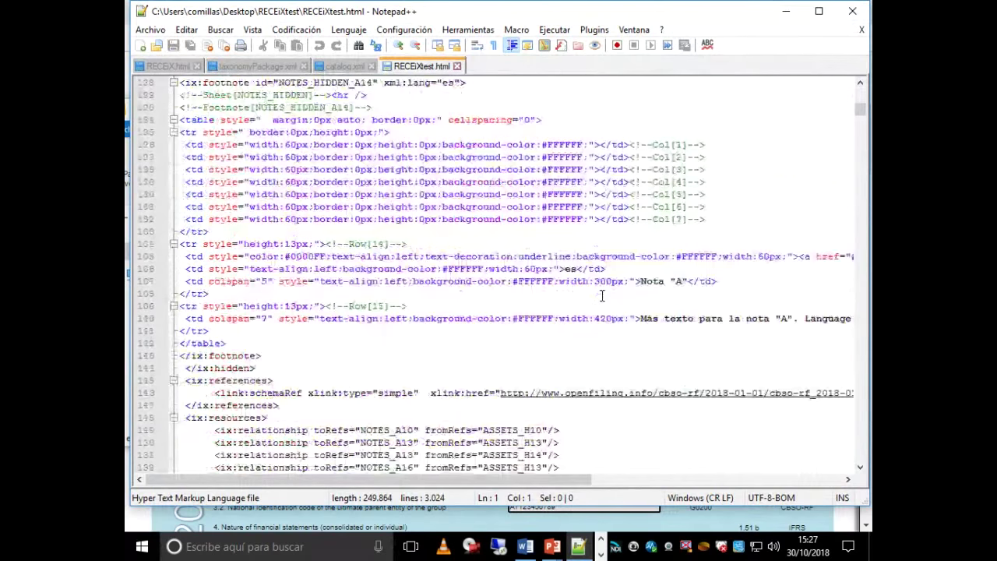
pyautogui.scroll(-5, 602, 295)
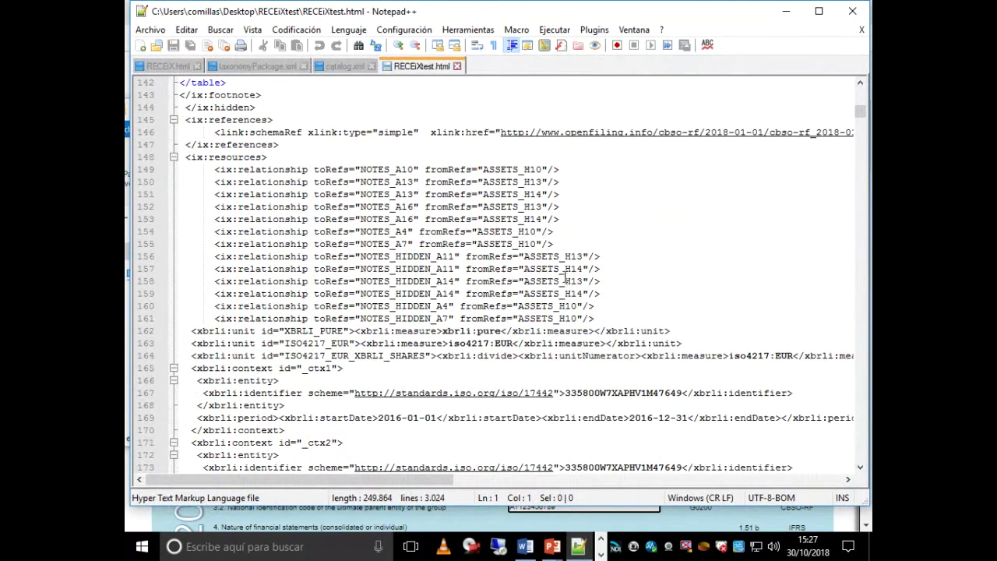
pyautogui.scroll(-11, 566, 275)
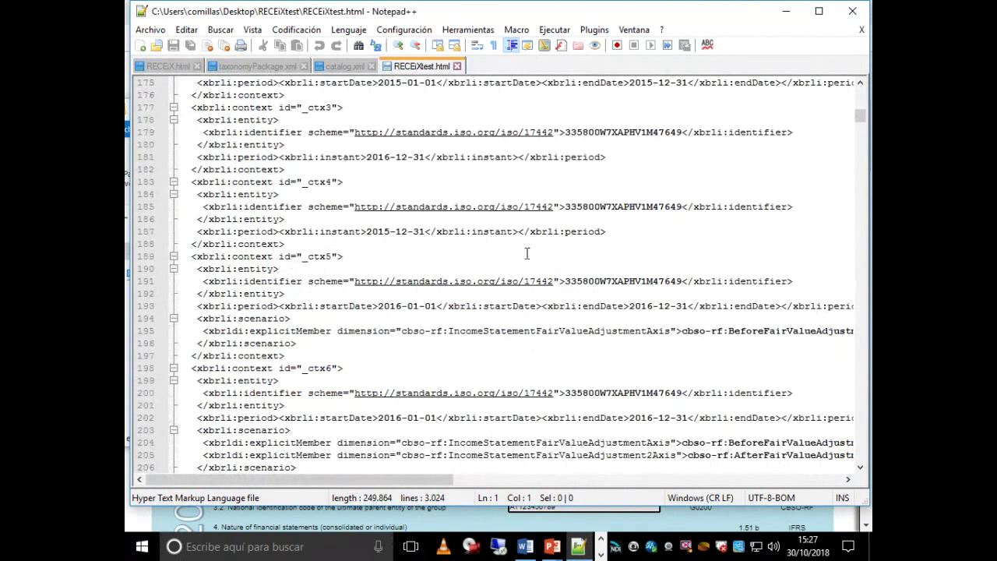
pyautogui.scroll(2, 542, 236)
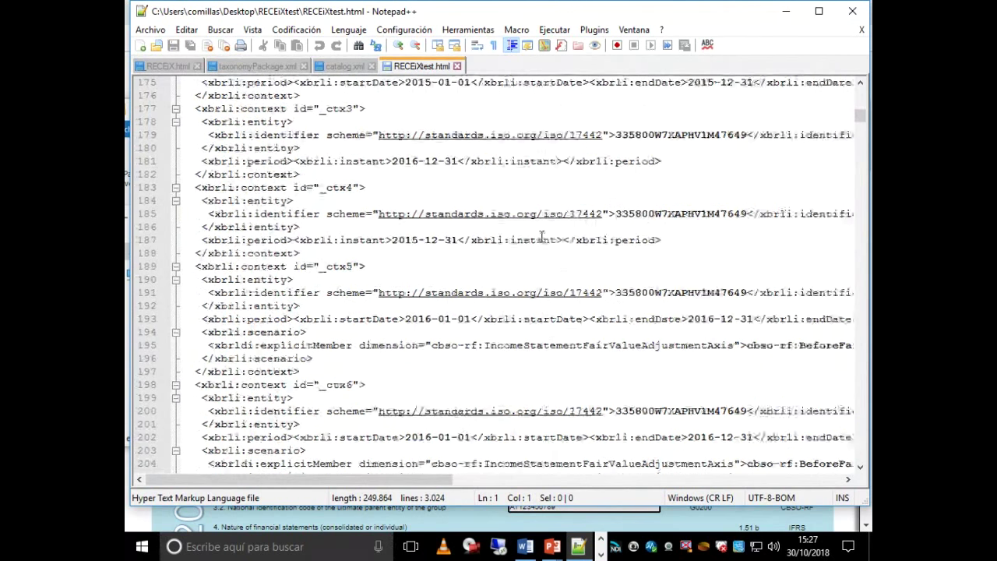
pyautogui.scroll(-2, 548, 240)
pyautogui.scroll(-5, 551, 229)
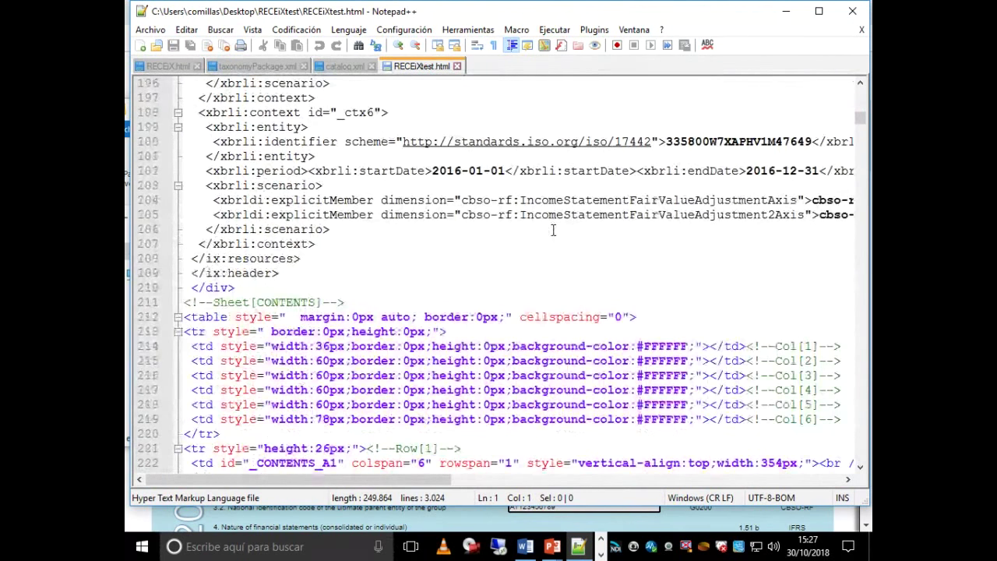
# Look through the HTML of the CONTENTS sheet and the general characteristics sheet, including the embedded base64 images.
pyautogui.scroll(-3, 552, 229)
pyautogui.scroll(-20, 552, 230)
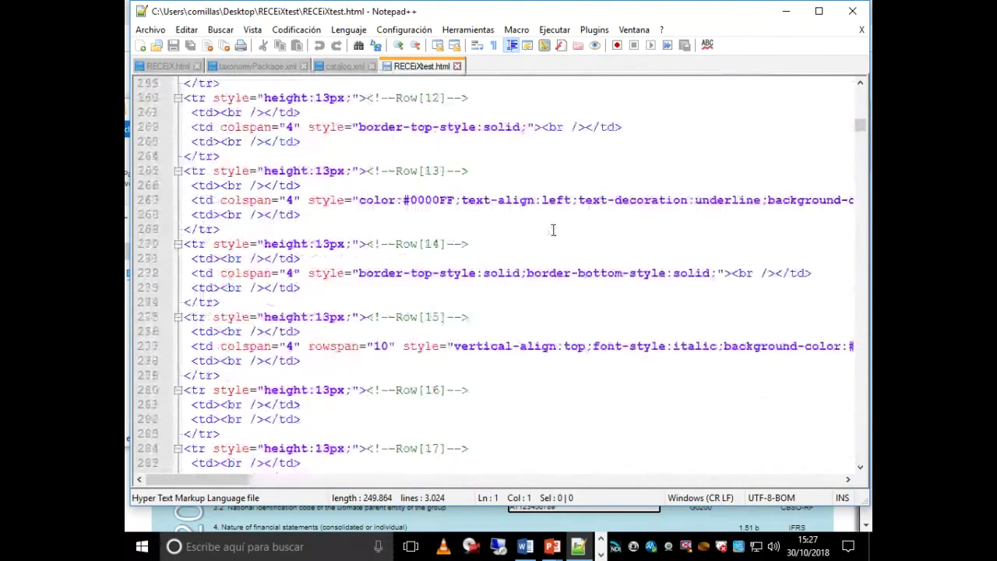
pyautogui.scroll(-5, 552, 230)
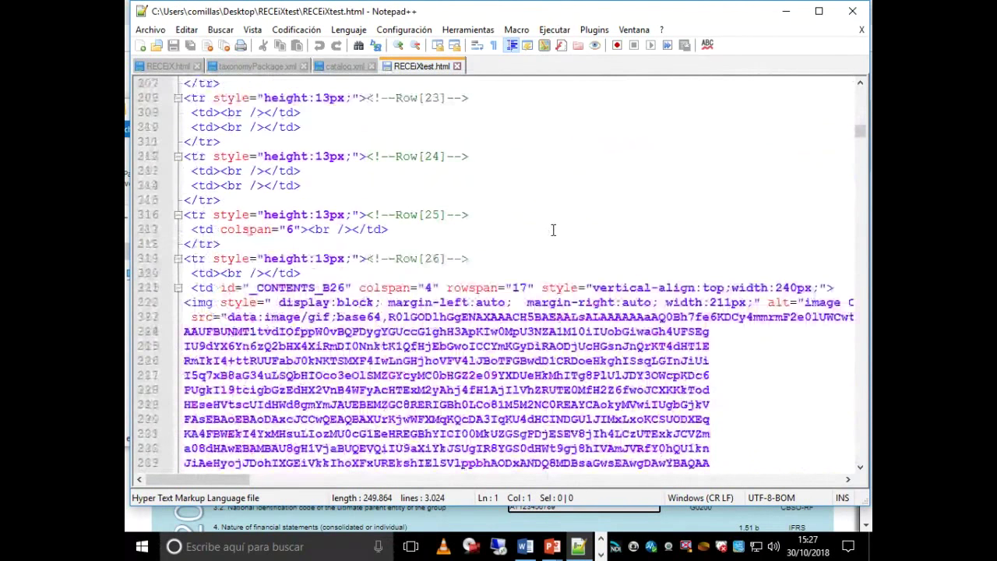
pyautogui.scroll(-8, 553, 229)
pyautogui.scroll(-20, 553, 230)
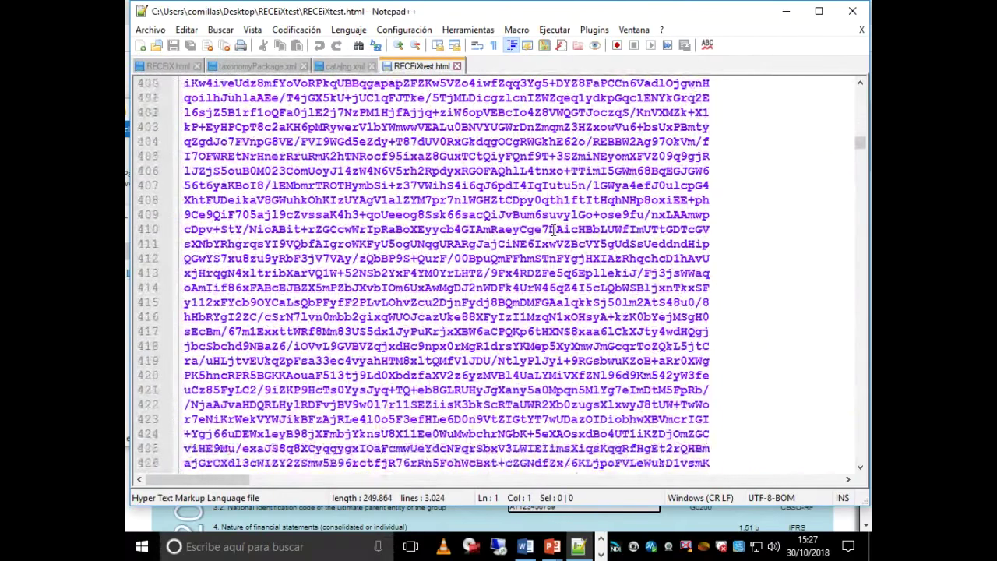
pyautogui.scroll(-10, 552, 230)
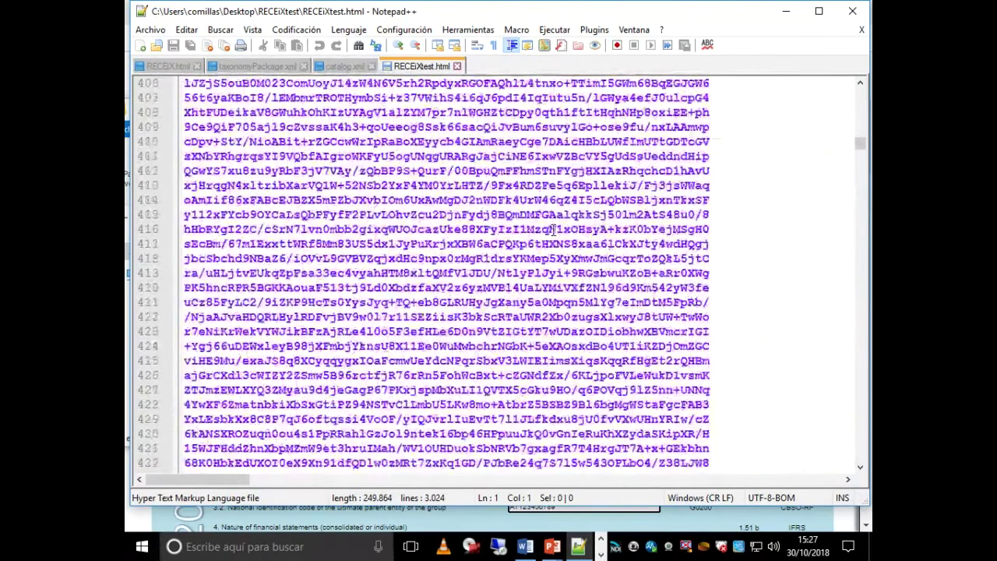
pyautogui.scroll(-20, 553, 230)
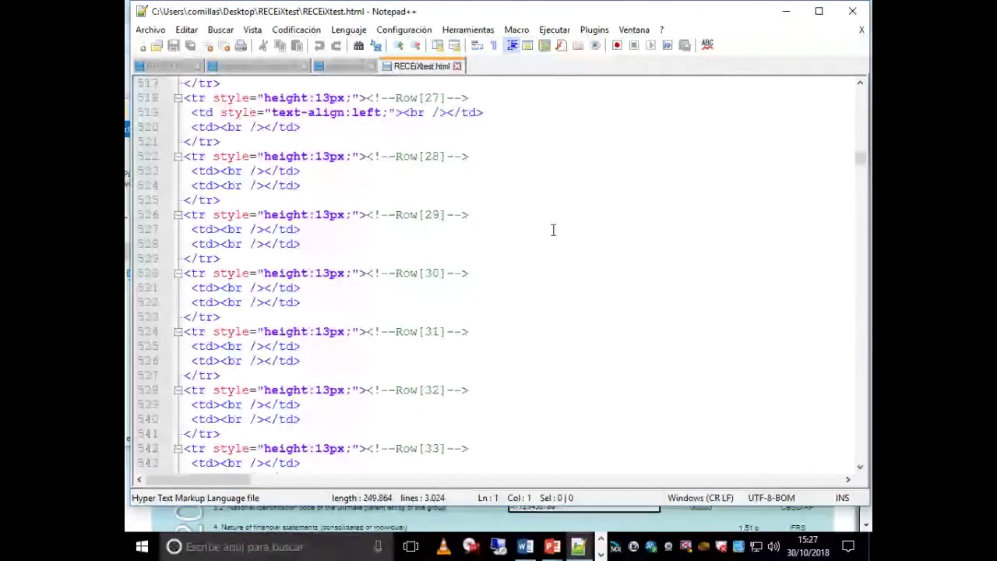
pyautogui.scroll(-15, 553, 229)
pyautogui.scroll(-8, 553, 229)
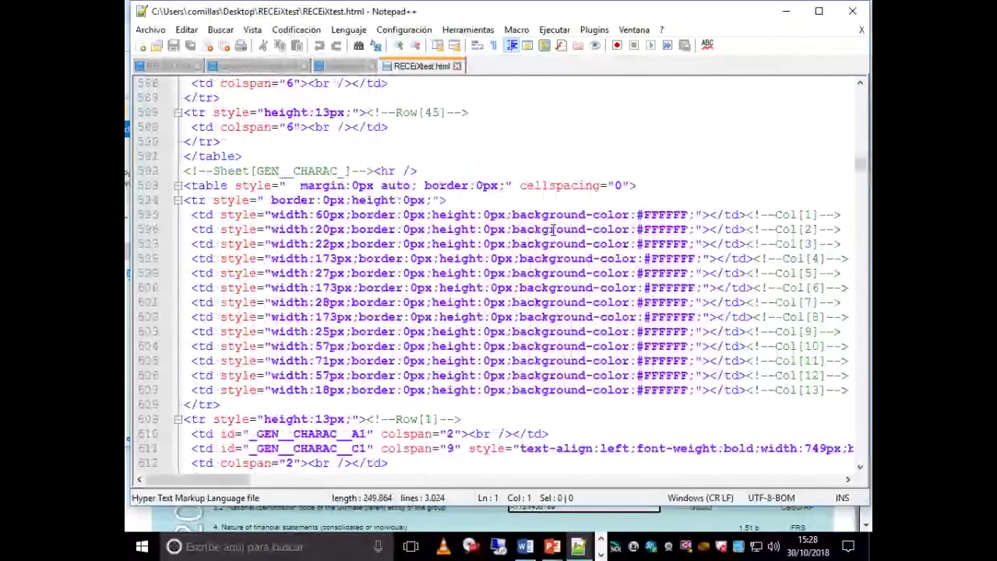
pyautogui.scroll(-20, 553, 230)
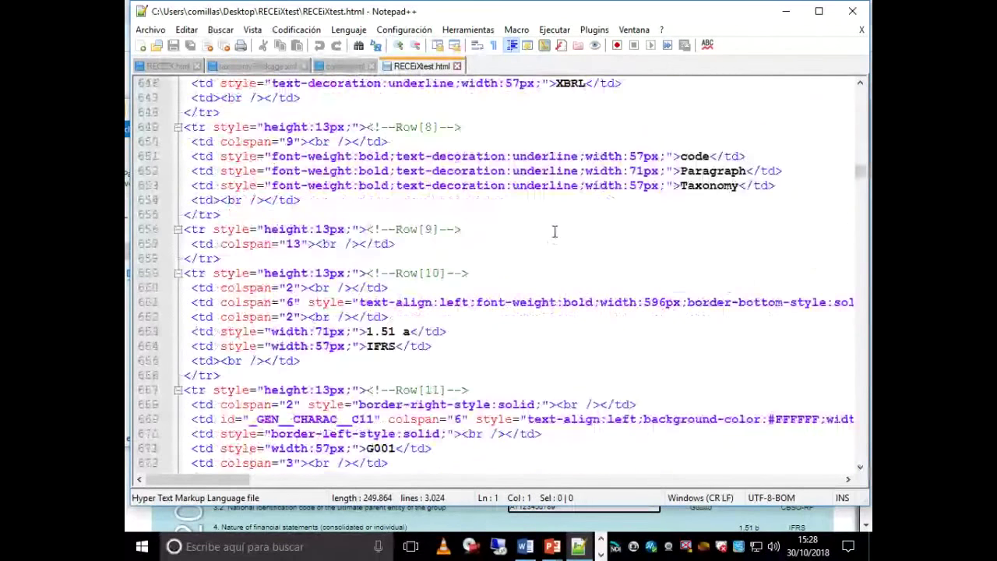
pyautogui.scroll(-11, 555, 232)
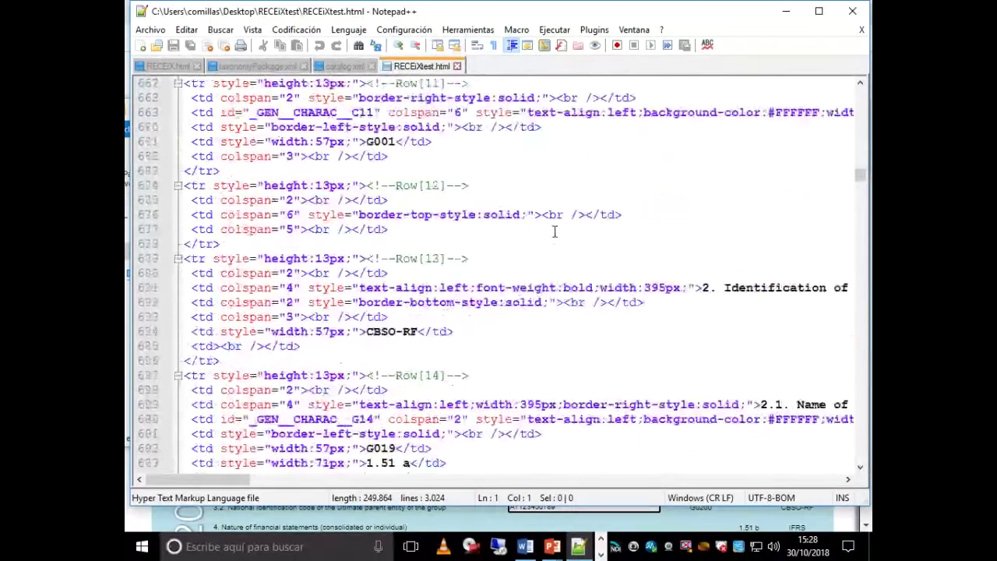
pyautogui.scroll(-6, 555, 232)
pyautogui.scroll(-20, 554, 230)
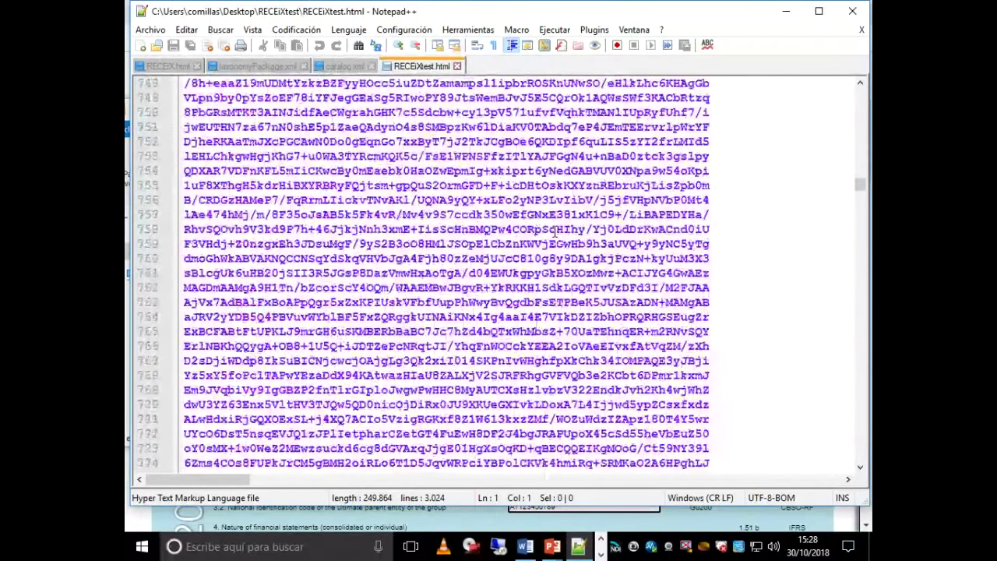
pyautogui.scroll(-20, 554, 230)
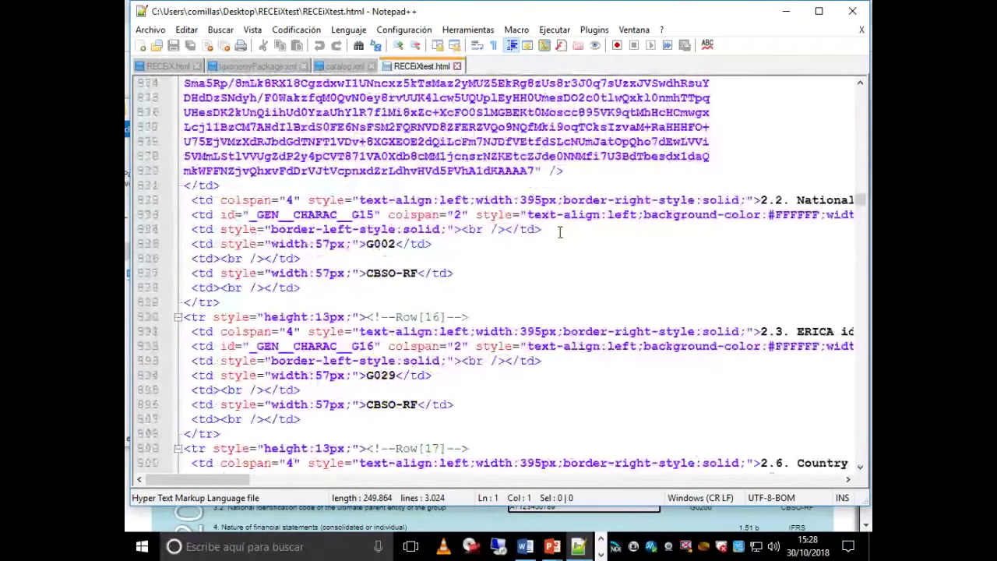
pyautogui.scroll(-10, 561, 231)
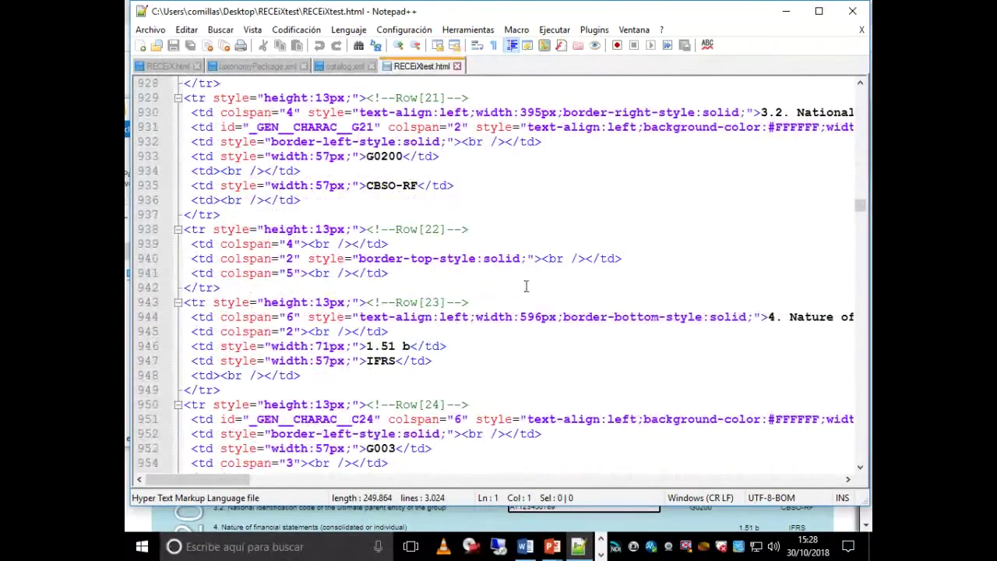
# Reduce the text size and examine the accounting period and presentation currency rows of the general characteristics, including their long lines.
pyautogui.scroll(-2, 526, 300)
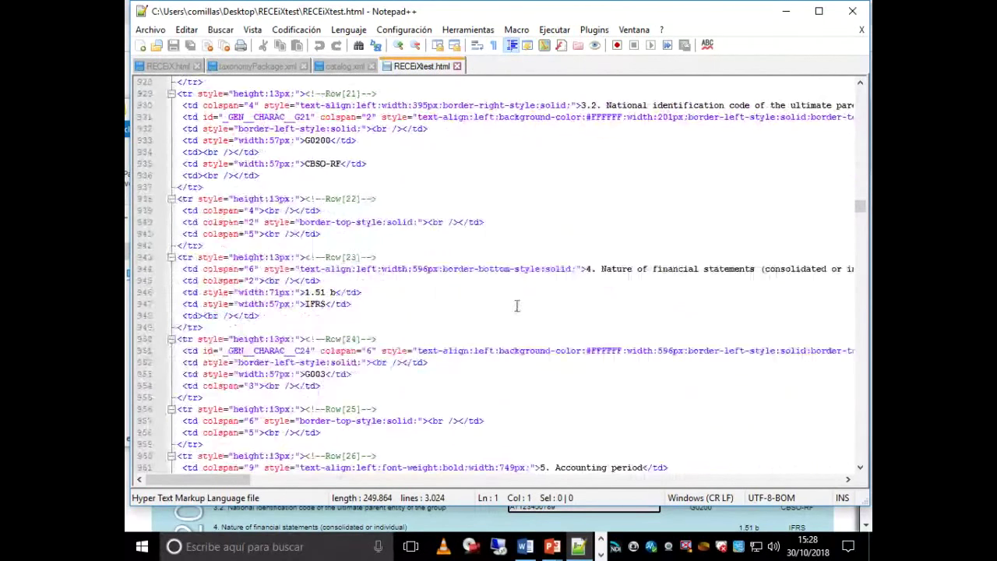
pyautogui.moveTo(221, 481); pyautogui.dragTo(262, 481)
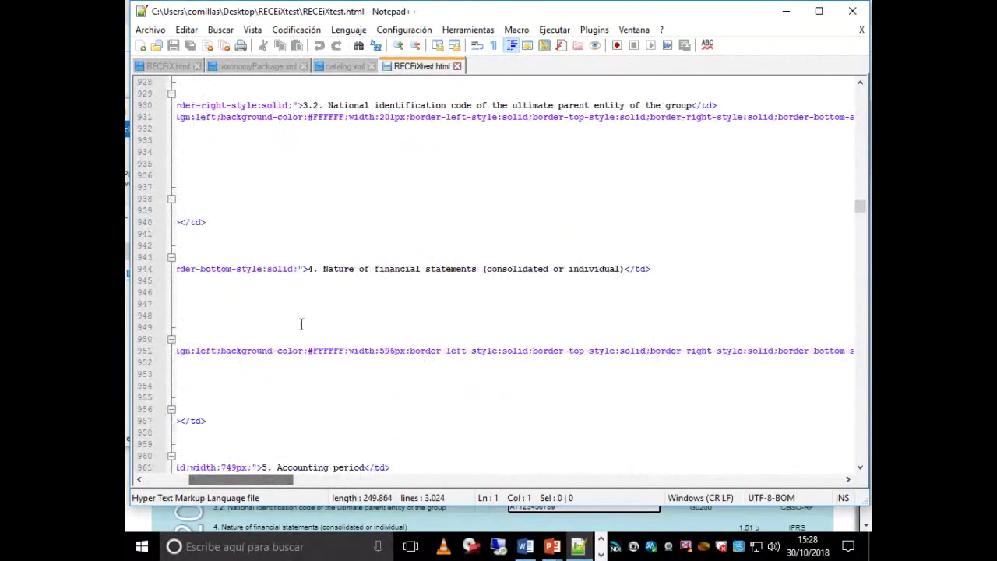
pyautogui.scroll(-7, 304, 297)
pyautogui.scroll(-8, 304, 297)
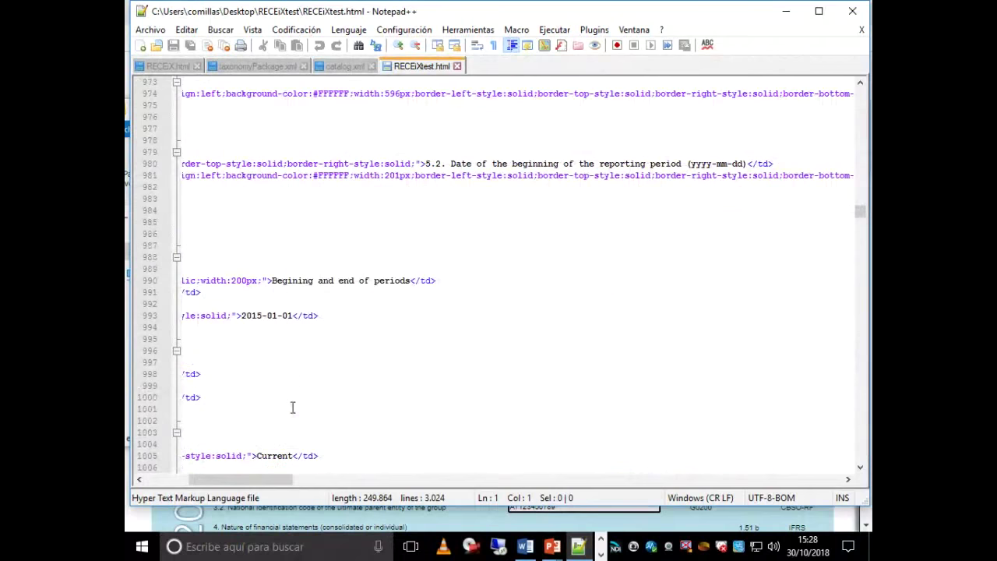
pyautogui.scroll(-6, 291, 405)
pyautogui.scroll(-2, 294, 425)
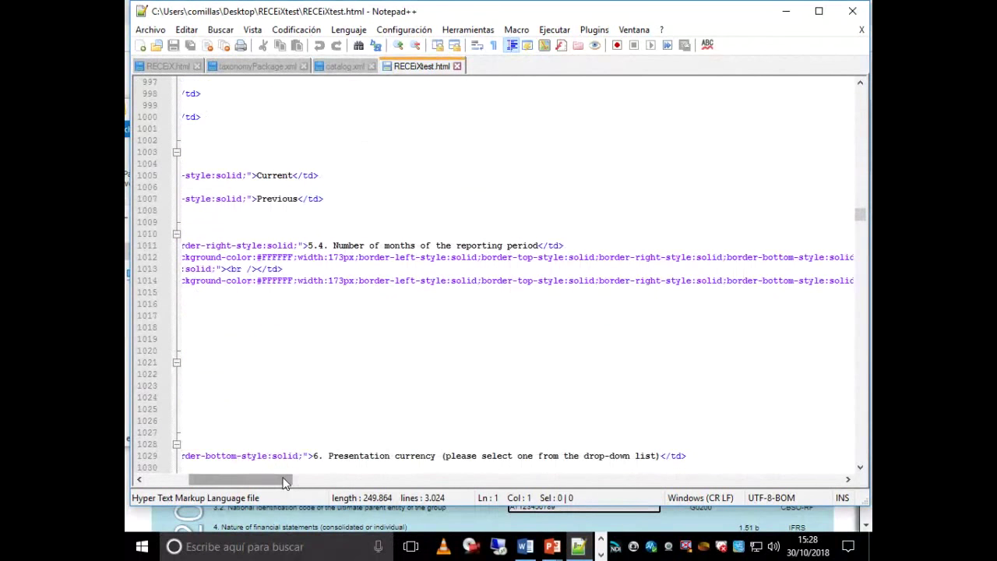
pyautogui.moveTo(282, 480); pyautogui.dragTo(237, 483)
pyautogui.scroll(-6, 444, 301)
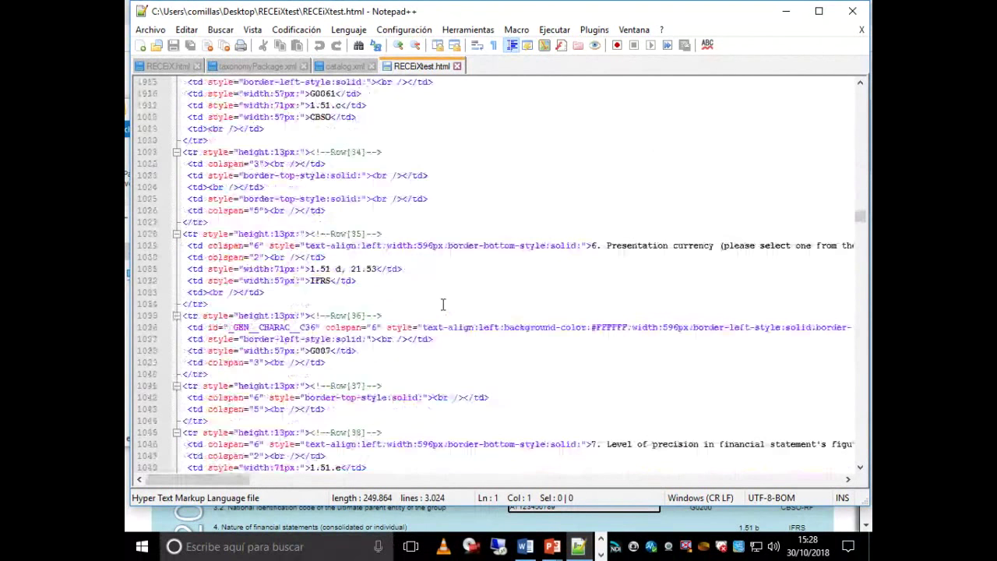
# Search the RECEiXtest.html source for "property".
pyautogui.hotkey('ctrl', 'f')
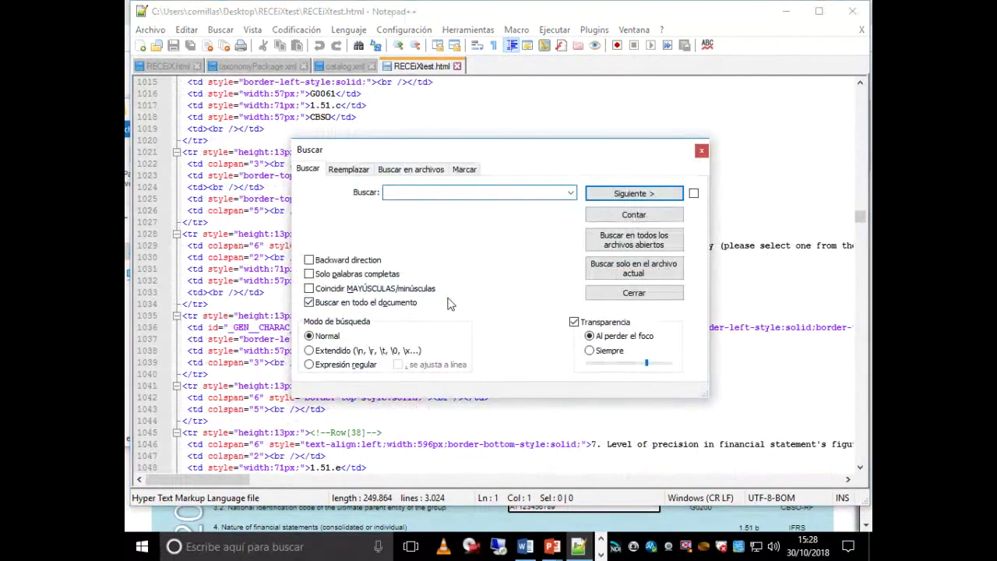
pyautogui.write('property')
pyautogui.press('Return')
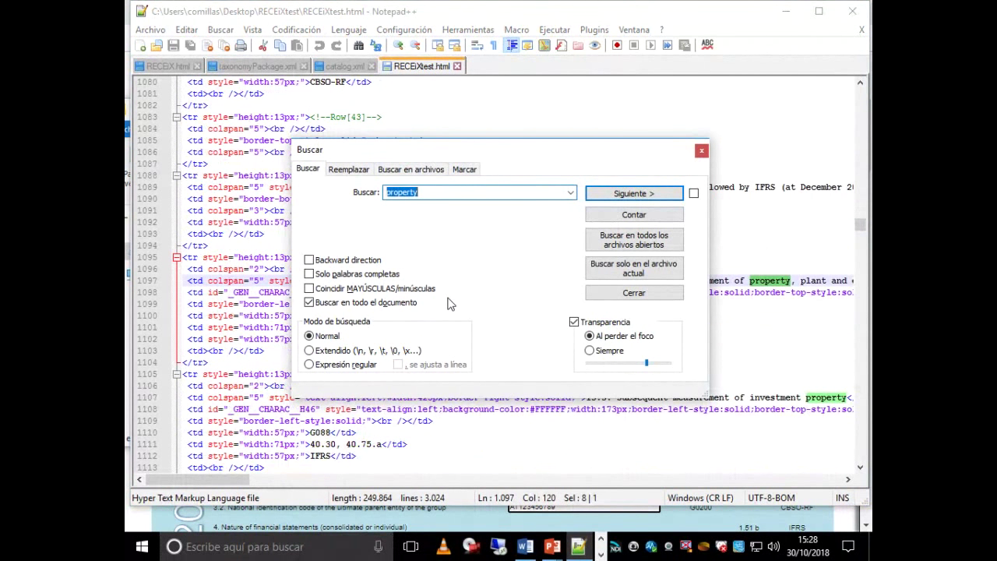
# Go to the next "property" match, close the search and enlarge the source text around it.
pyautogui.press('Return')
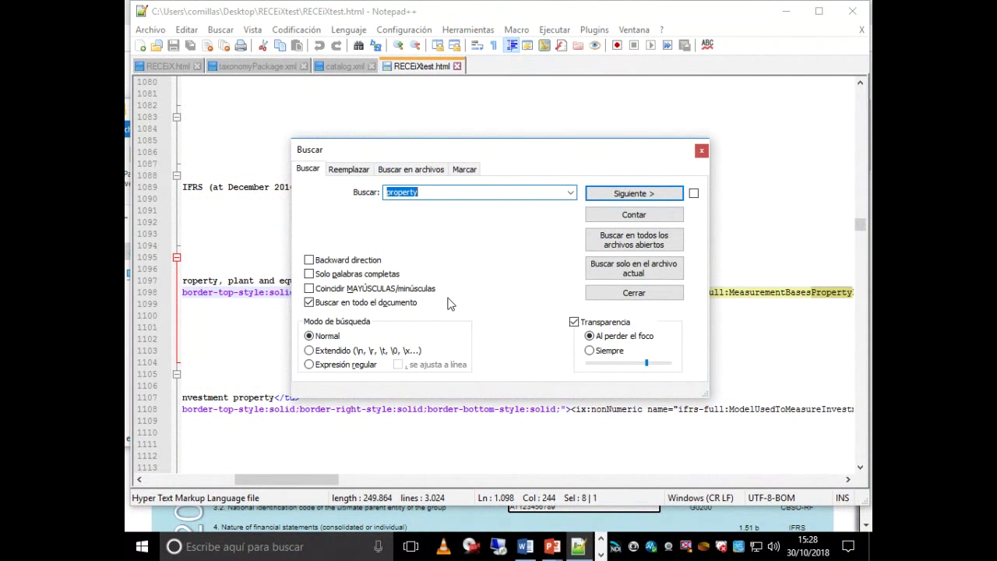
pyautogui.press('Escape')
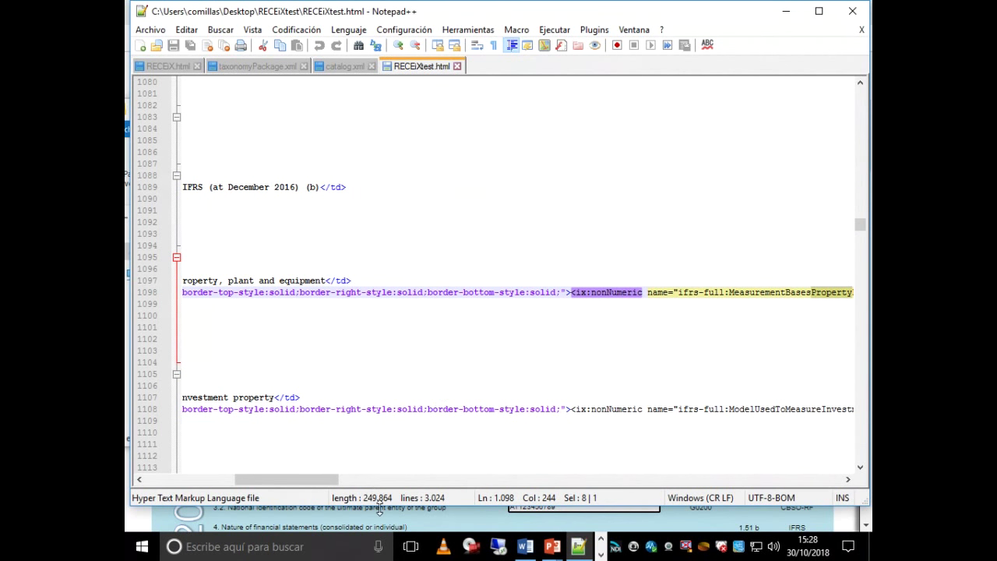
pyautogui.moveTo(286, 485); pyautogui.dragTo(480, 309)
pyautogui.keyDown('ctrl'); pyautogui.scroll(2, 493, 349); pyautogui.keyUp('ctrl')
pyautogui.keyDown('ctrl'); pyautogui.scroll(1, 499, 352); pyautogui.keyUp('ctrl')
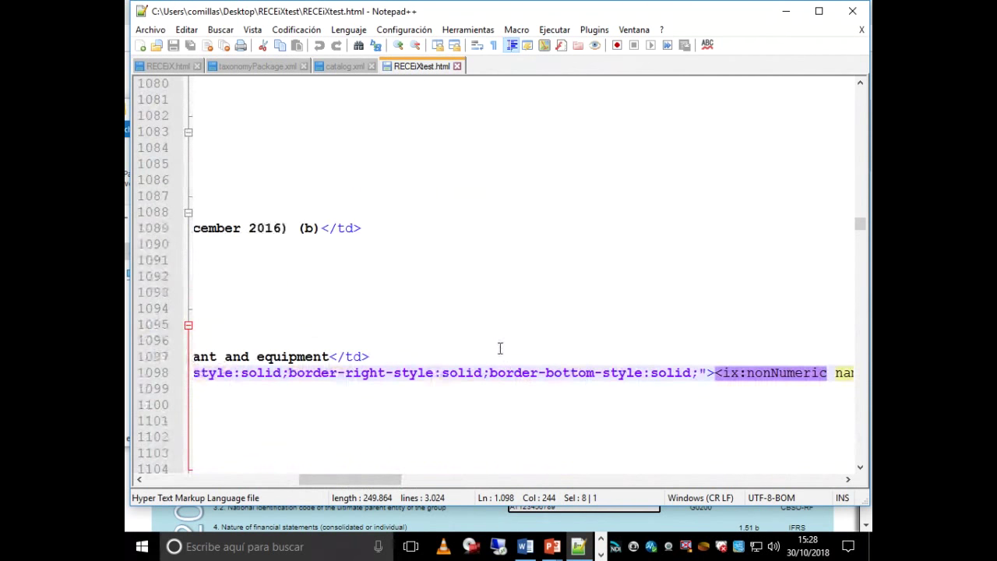
# Examine the ix:nonNumeric tag for the property, plant and equipment measurement basis, from its concept name to its "Acquisition cost" content.
pyautogui.moveTo(383, 481); pyautogui.dragTo(632, 372)
pyautogui.moveTo(285, 482); pyautogui.dragTo(389, 468)
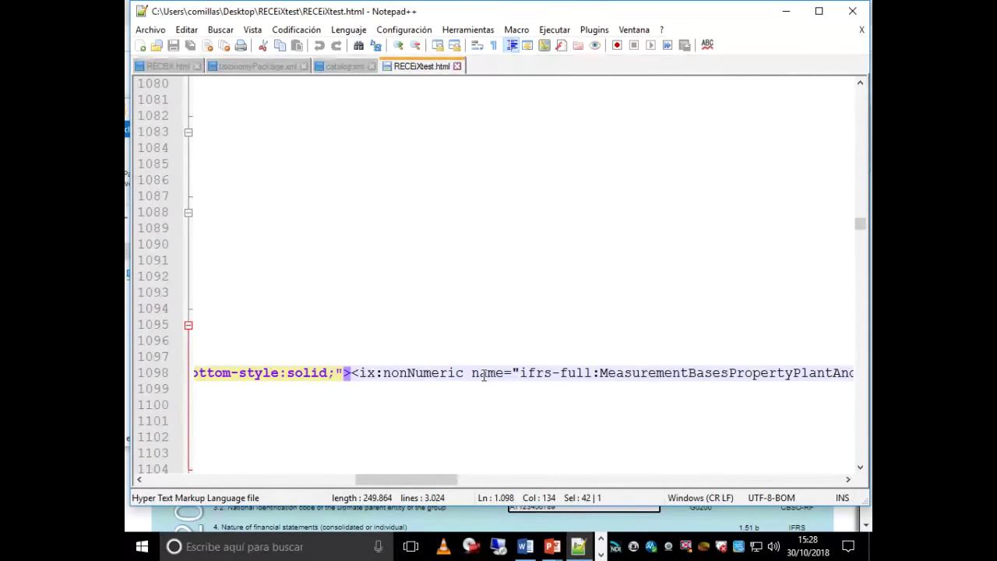
pyautogui.moveTo(451, 480); pyautogui.dragTo(462, 484)
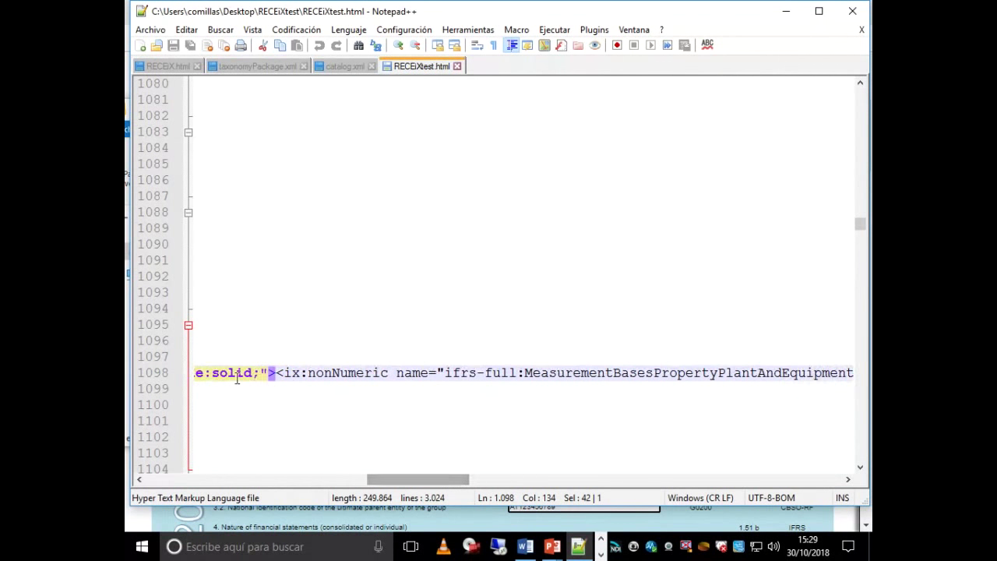
pyautogui.moveTo(276, 372); pyautogui.dragTo(417, 372)
pyautogui.click(461, 373)
pyautogui.moveTo(440, 480); pyautogui.dragTo(571, 482)
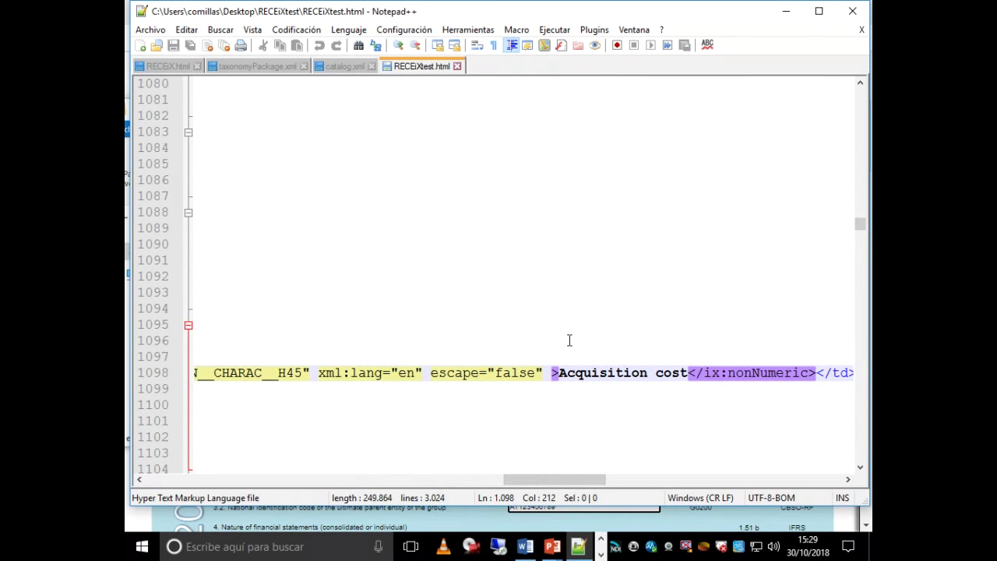
pyautogui.moveTo(579, 475); pyautogui.dragTo(600, 476)
pyautogui.moveTo(337, 374); pyautogui.dragTo(466, 374)
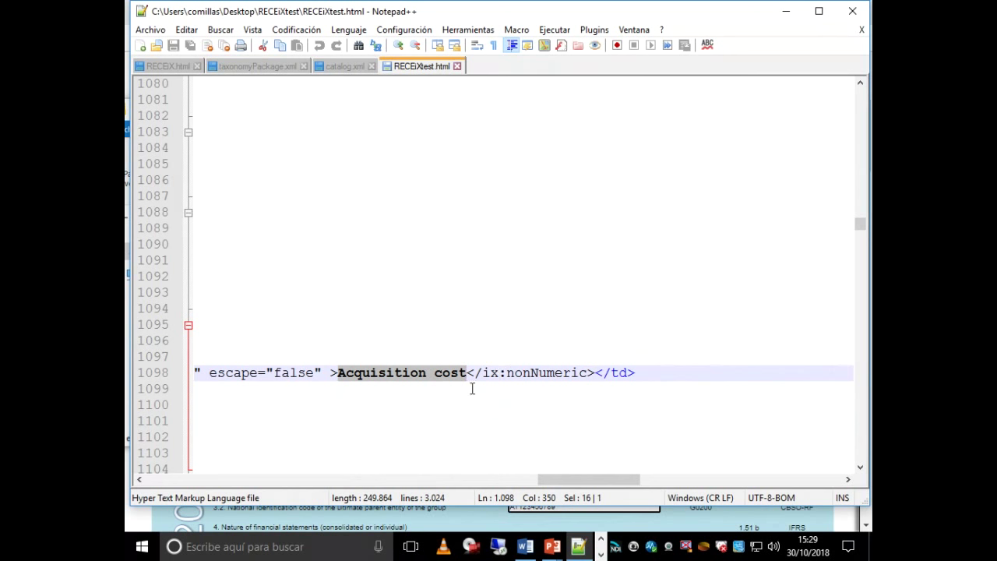
# Search the RECEiXtest.html source for "ifrs-full:Property", starting from the ifrs-full: prefix of the measurement basis tag.
pyautogui.moveTo(583, 480); pyautogui.dragTo(407, 482)
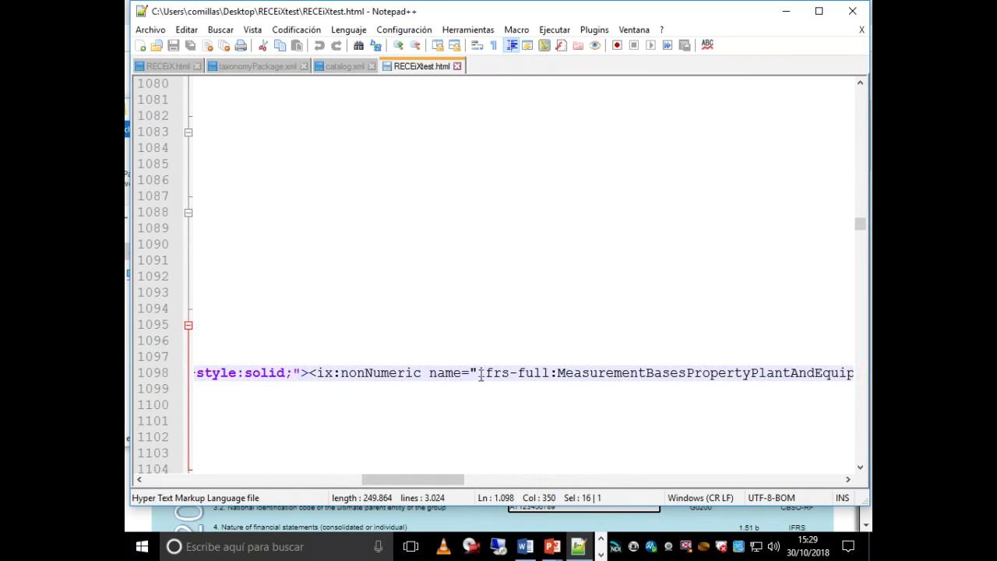
pyautogui.moveTo(477, 377); pyautogui.dragTo(558, 377)
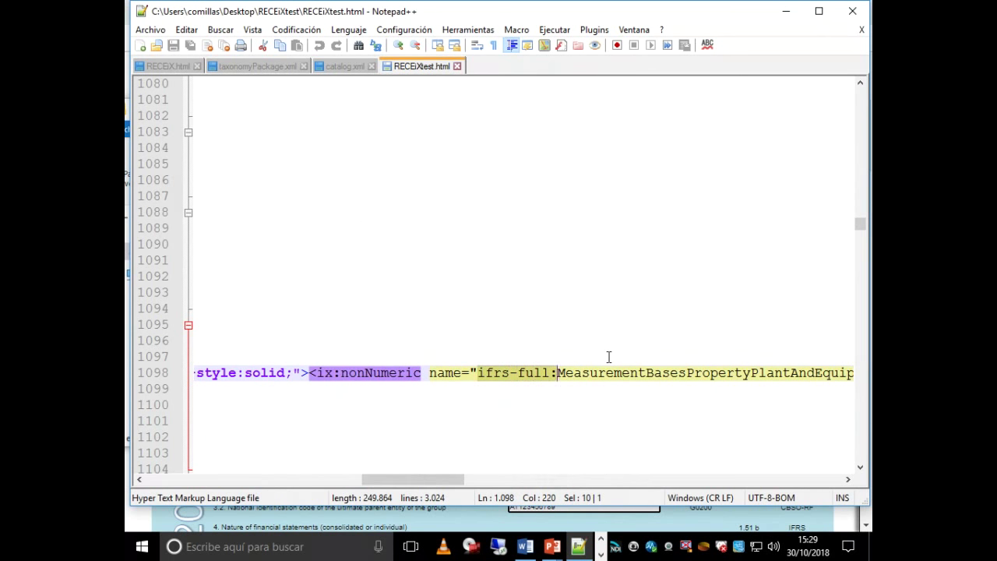
pyautogui.hotkey('ctrl', 'f')
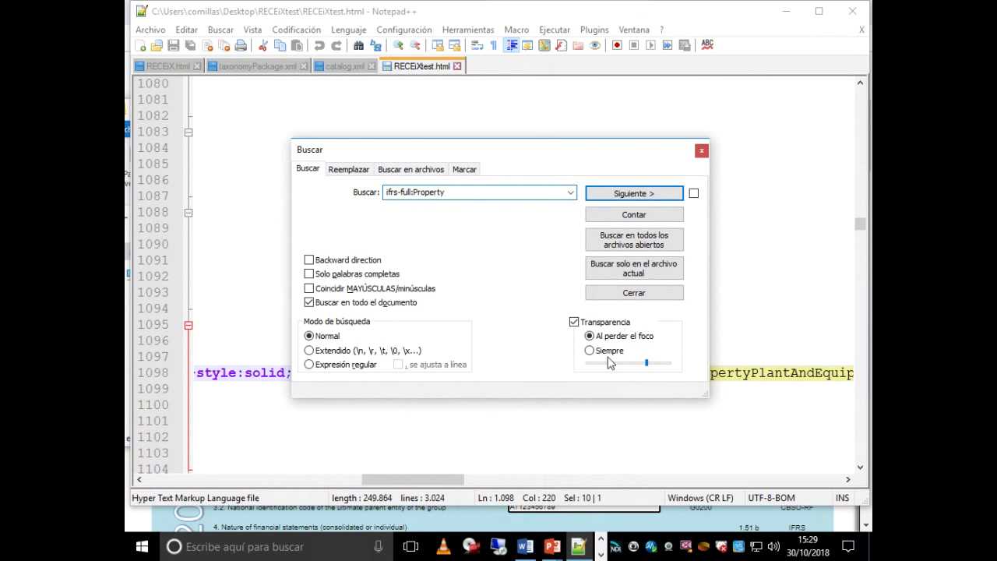
pyautogui.press('Return')
pyautogui.press('Escape')
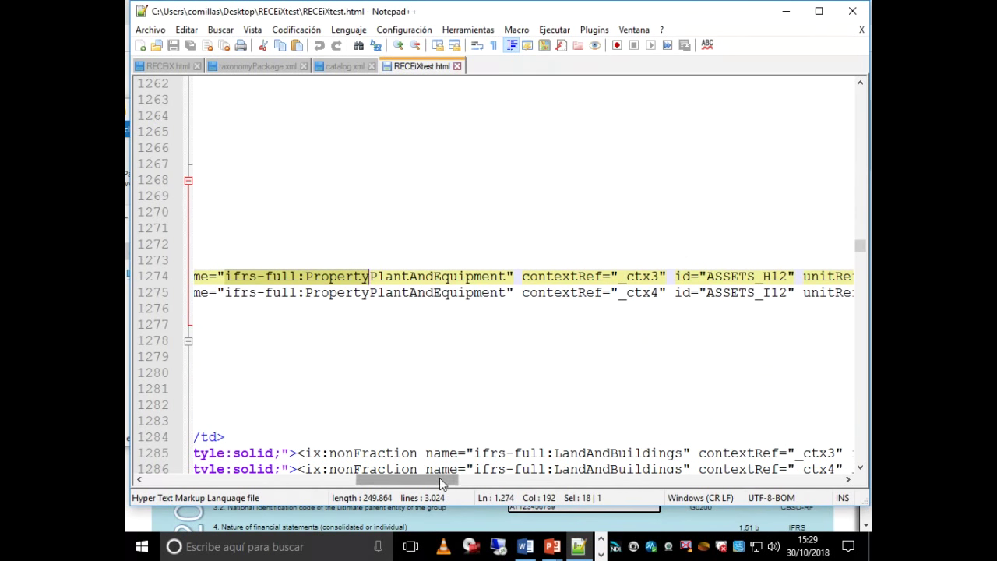
# Examine the ix:nonFraction tags of ifrs-full:PropertyPlantAndEquipment, from the concept name to the scale, format and reported amounts.
pyautogui.moveTo(440, 483); pyautogui.dragTo(407, 466)
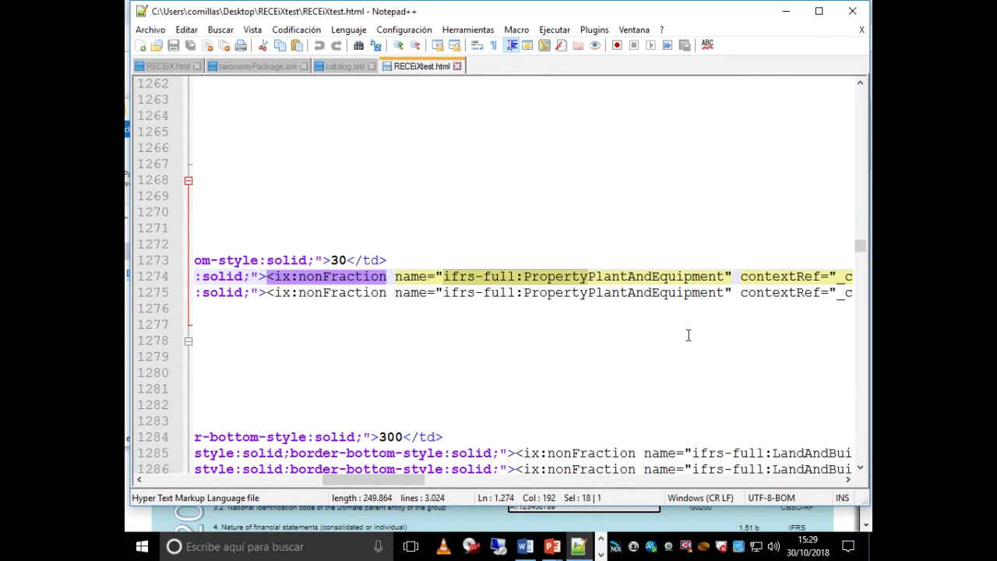
pyautogui.moveTo(380, 484); pyautogui.dragTo(549, 461)
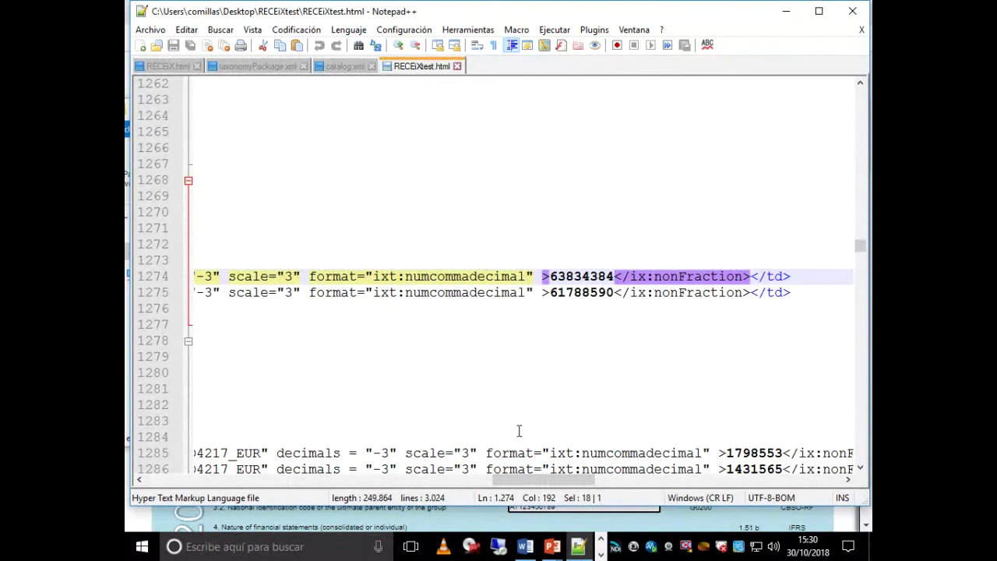
pyautogui.moveTo(525, 482); pyautogui.dragTo(593, 409)
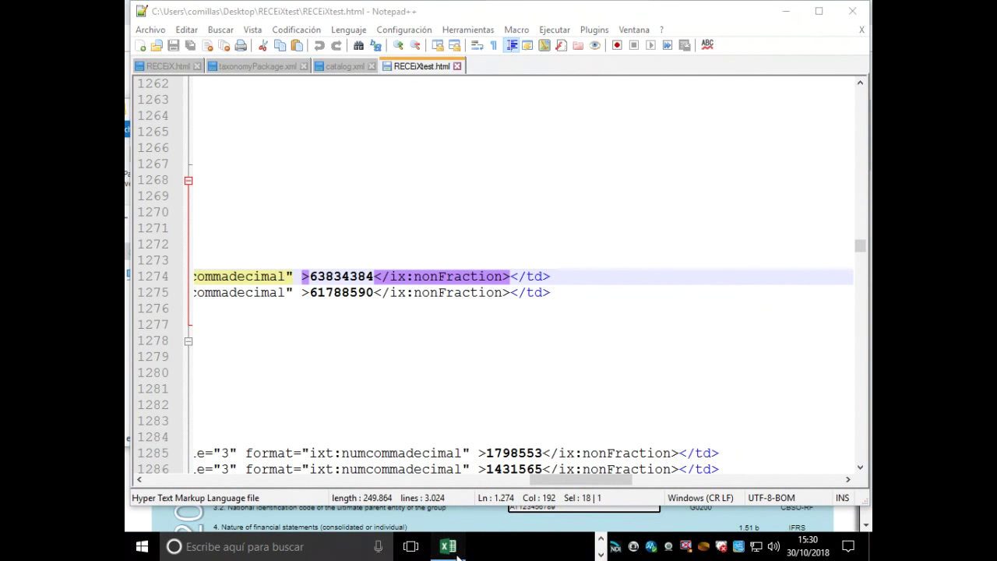
# Switch to the Excel workbook and look at the property, plant and equipment amounts and reporting unit on the Assets sheet.
pyautogui.click(458, 553)
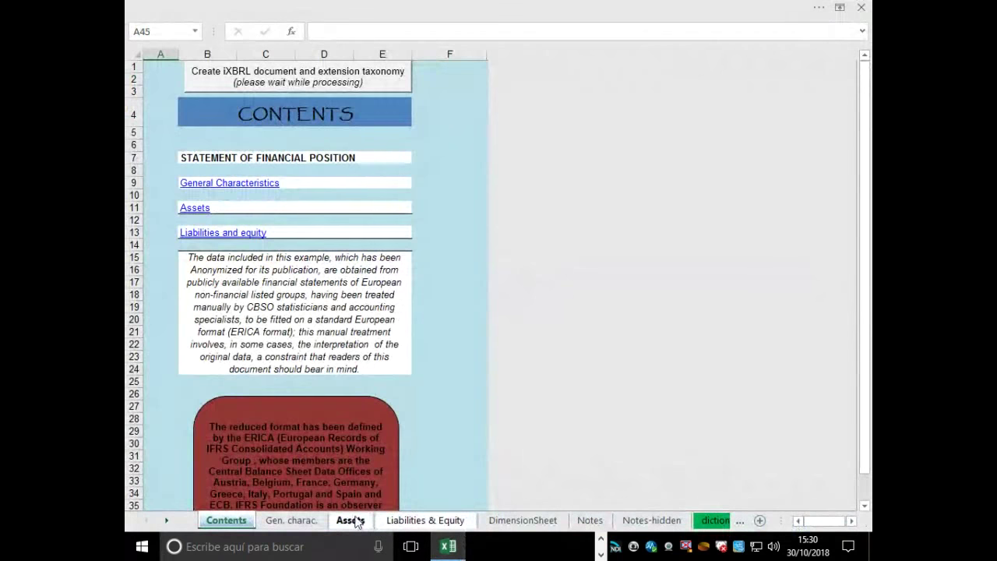
pyautogui.click(353, 522)
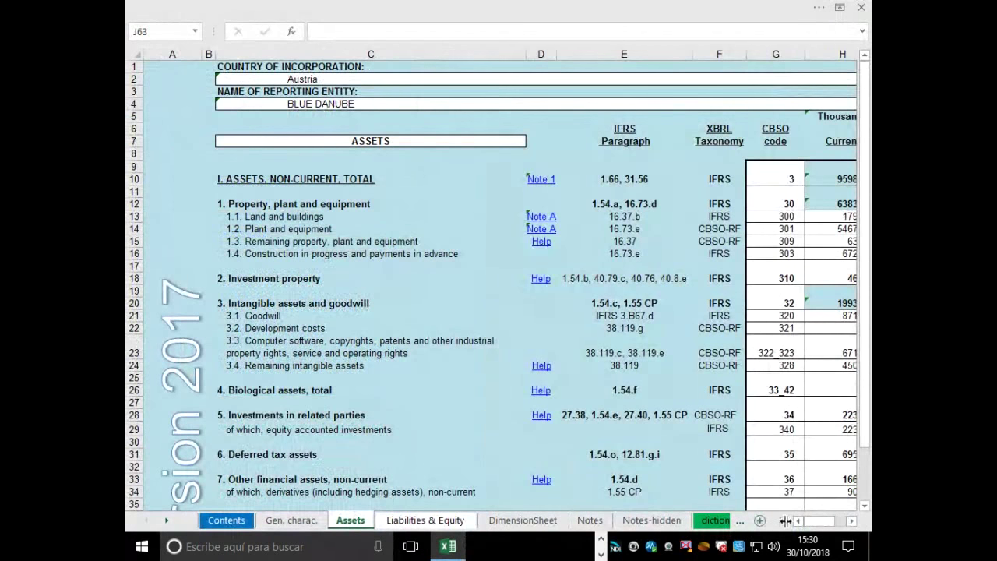
pyautogui.moveTo(817, 528); pyautogui.dragTo(831, 529)
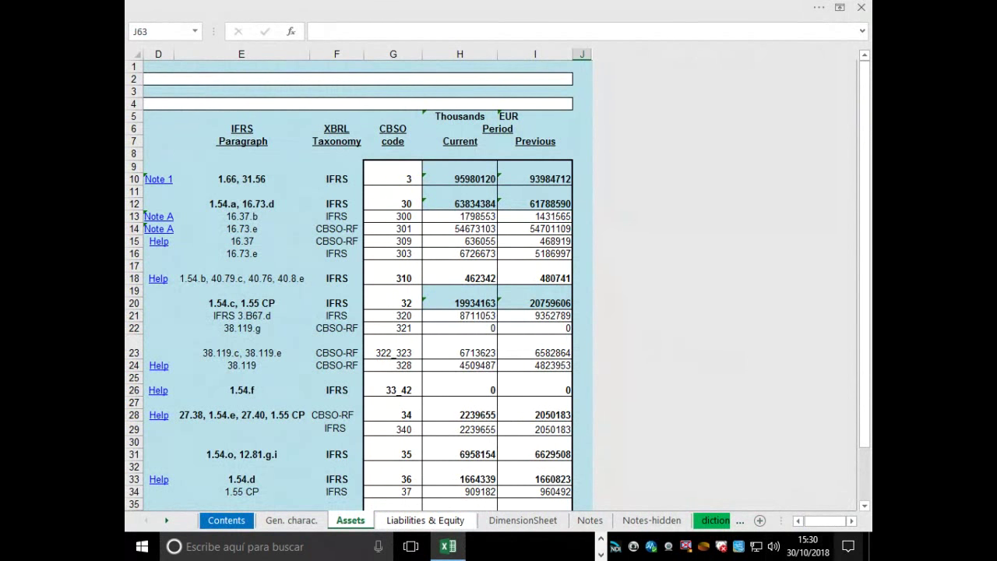
pyautogui.click(760, 520)
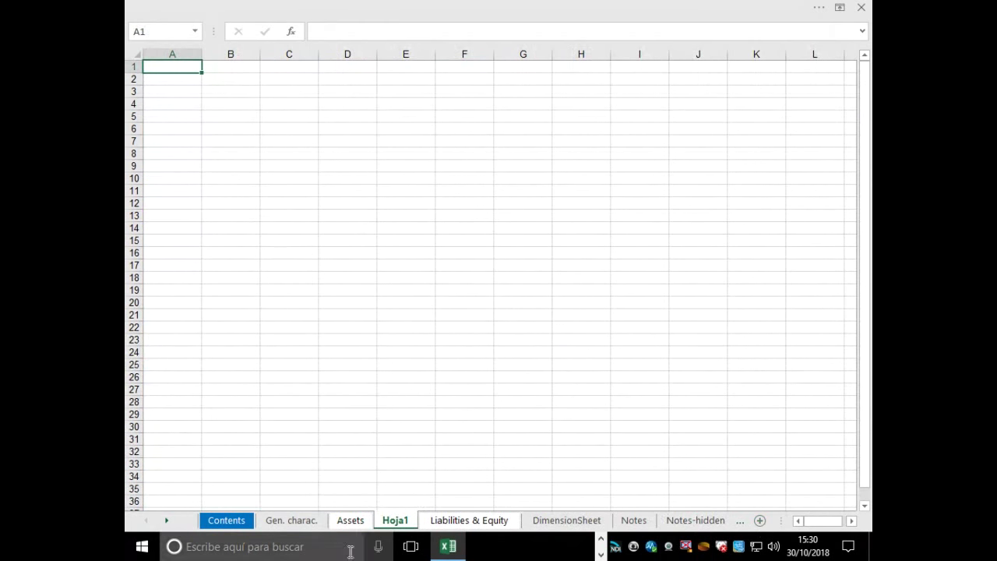
pyautogui.click(361, 524)
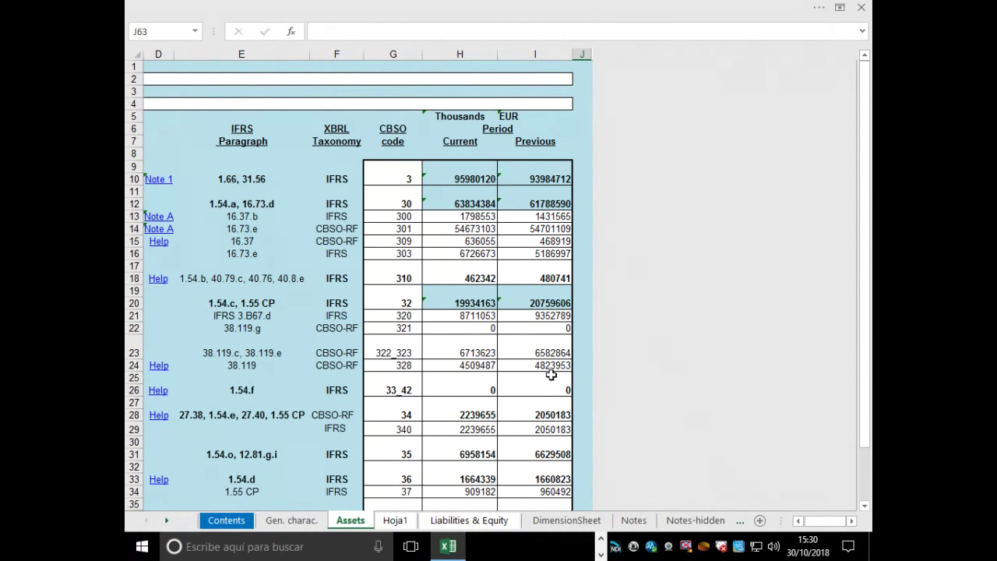
pyautogui.moveTo(828, 528); pyautogui.dragTo(810, 526)
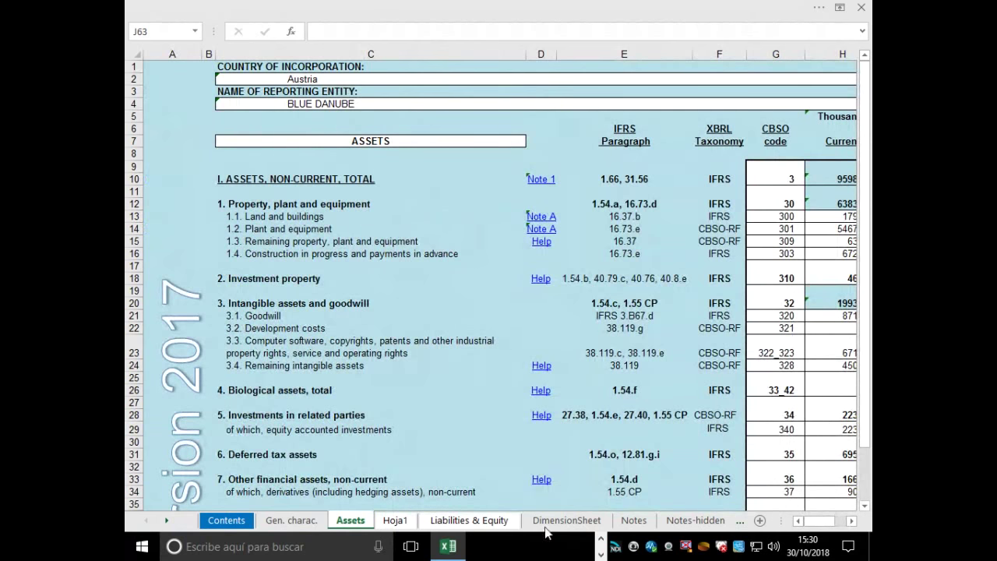
# Switch back to Notepad++ and compare the ifrs-full prefix of the LandAndBuildings tags with the cbso-rf prefix of the PlantAndEquipment tags.
pyautogui.click(588, 553)
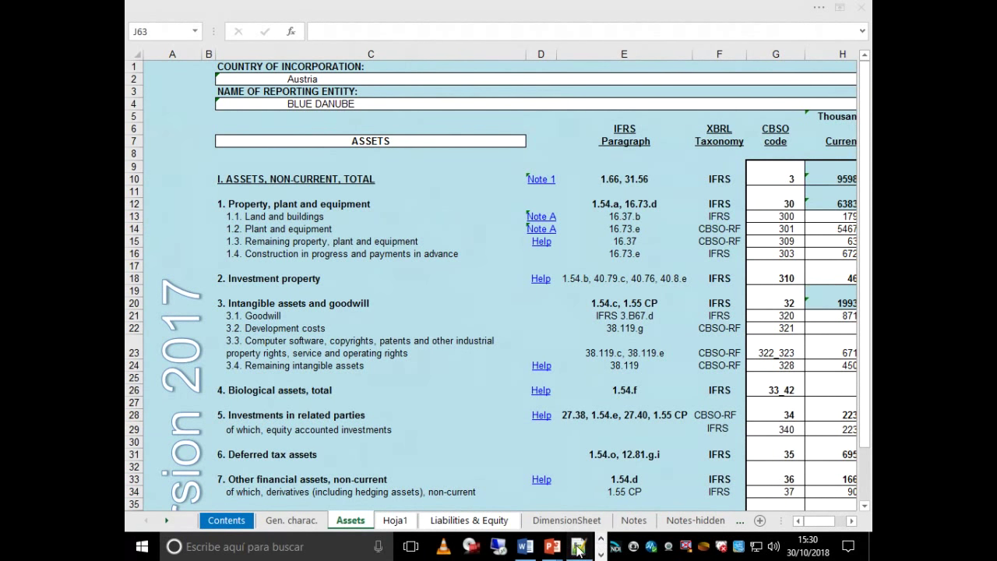
pyautogui.click(577, 548)
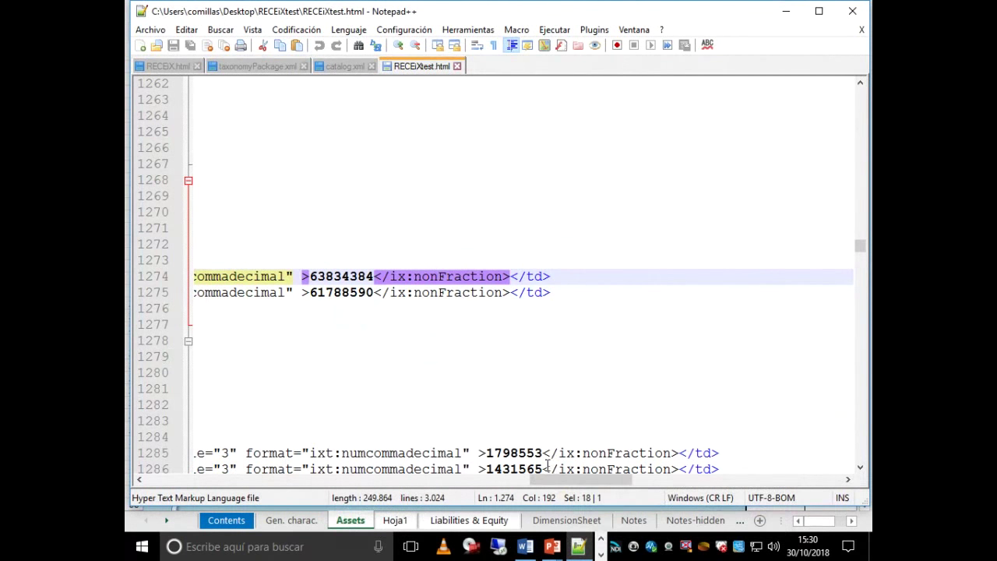
pyautogui.moveTo(562, 480); pyautogui.dragTo(414, 488)
pyautogui.scroll(-1, 479, 438)
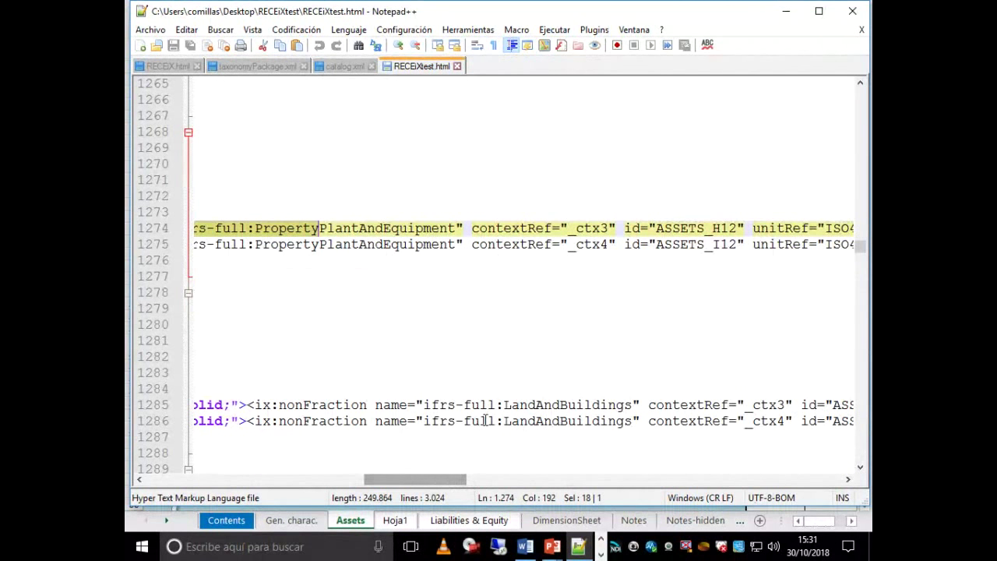
pyautogui.scroll(-4, 486, 420)
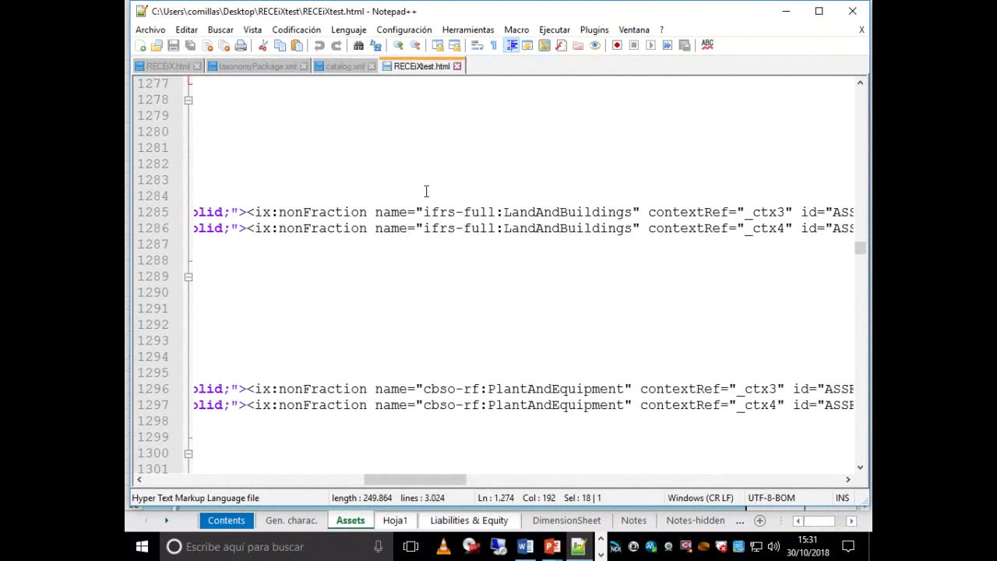
pyautogui.moveTo(423, 212); pyautogui.dragTo(504, 212)
pyautogui.click(427, 388)
pyautogui.hotkey('shift', 'Up')
# Look through the source past the RemainingPropertyPlantAndEquipment tags and the embedded base64 image to the ifrs-full:ConstructionInProgress tags.
pyautogui.scroll(-6, 452, 436)
pyautogui.scroll(-14, 467, 418)
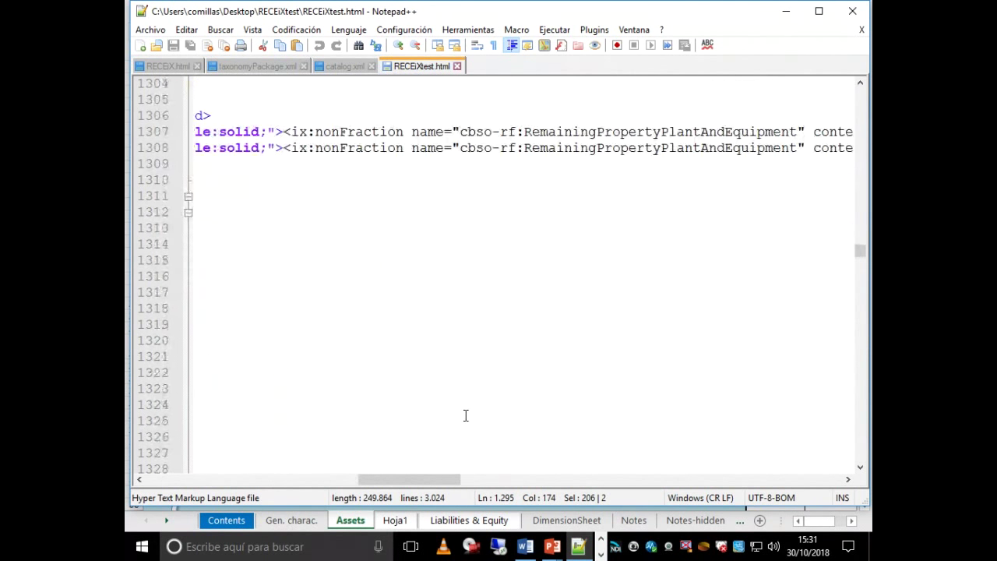
pyautogui.moveTo(453, 474); pyautogui.dragTo(251, 501)
pyautogui.scroll(-6, 748, 320)
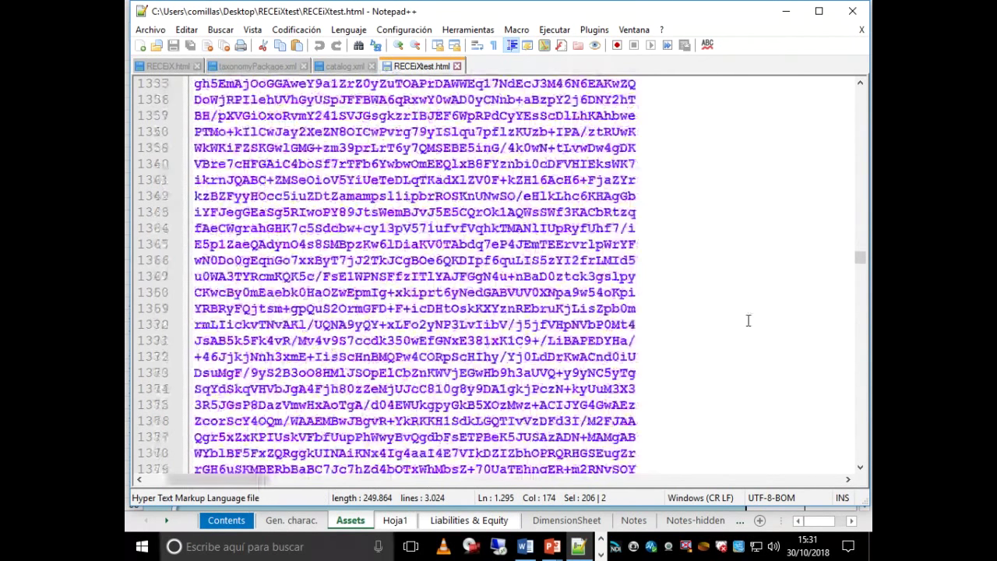
pyautogui.scroll(-11, 748, 320)
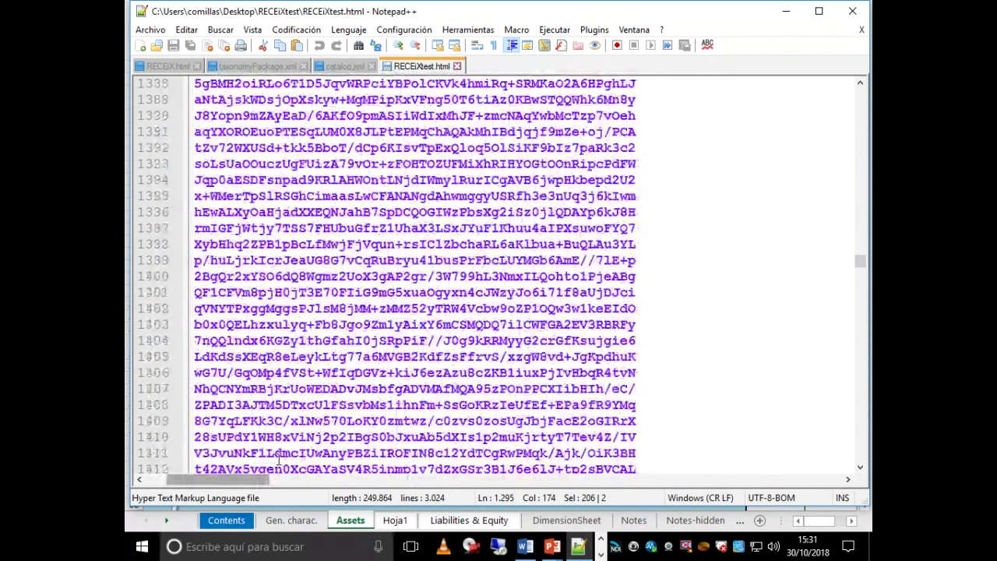
pyautogui.scroll(-20, 278, 460)
pyautogui.scroll(4, 293, 438)
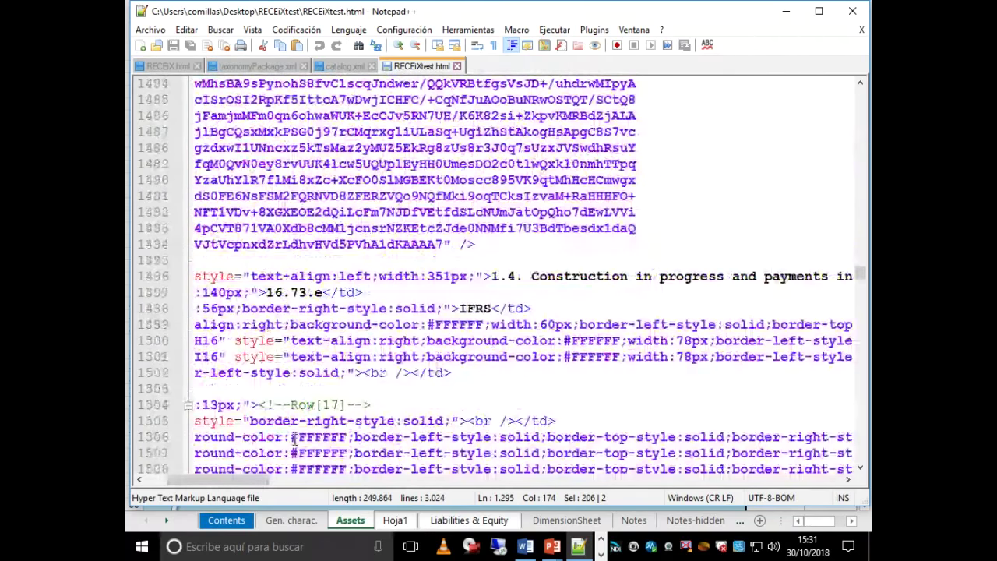
pyautogui.moveTo(241, 479); pyautogui.dragTo(478, 479)
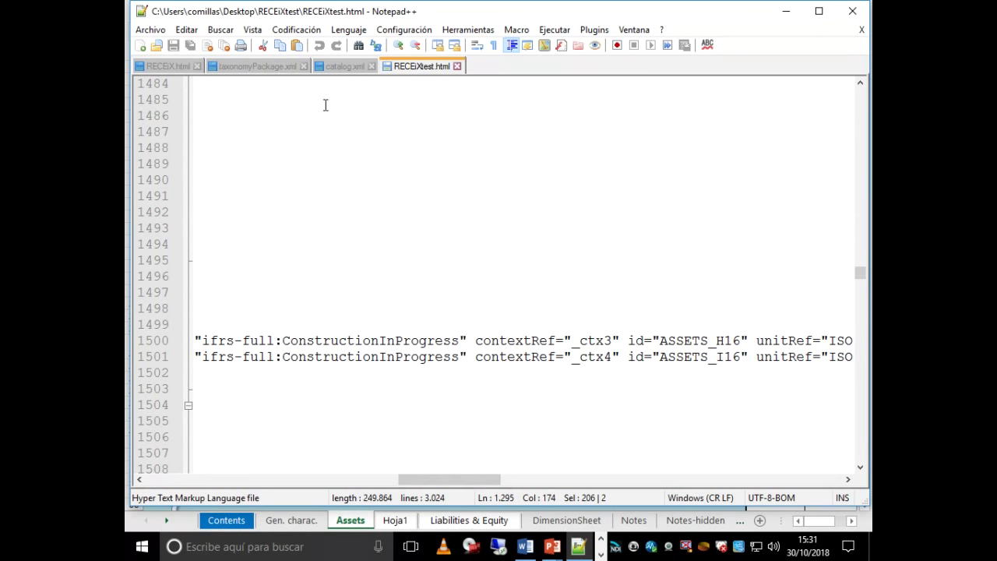
# Switch to the RECEiXtest folder in File Explorer and point out RECEiXtest.xbrl and RECEiXtest.html by selecting each in turn.
pyautogui.click(602, 539)
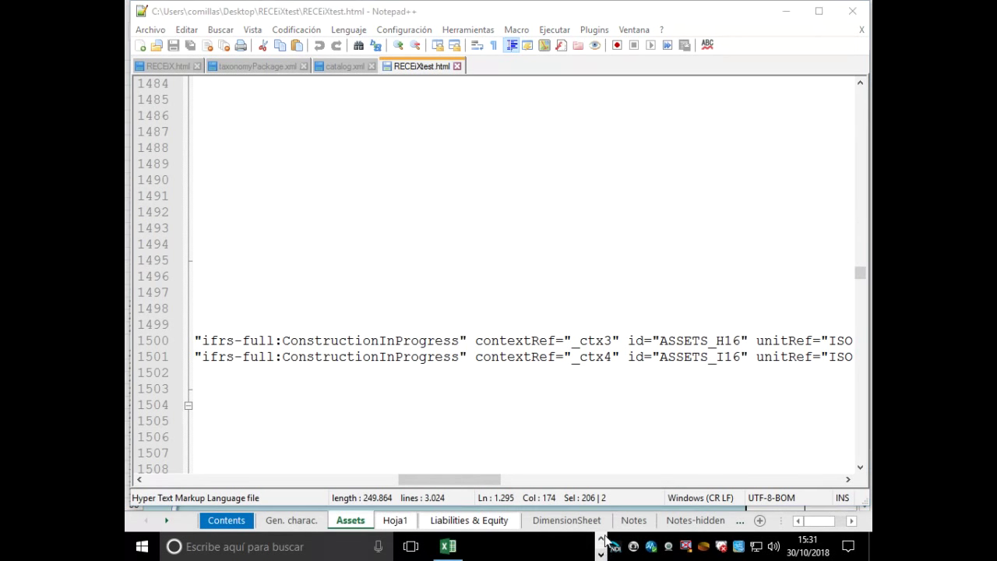
pyautogui.click(601, 539)
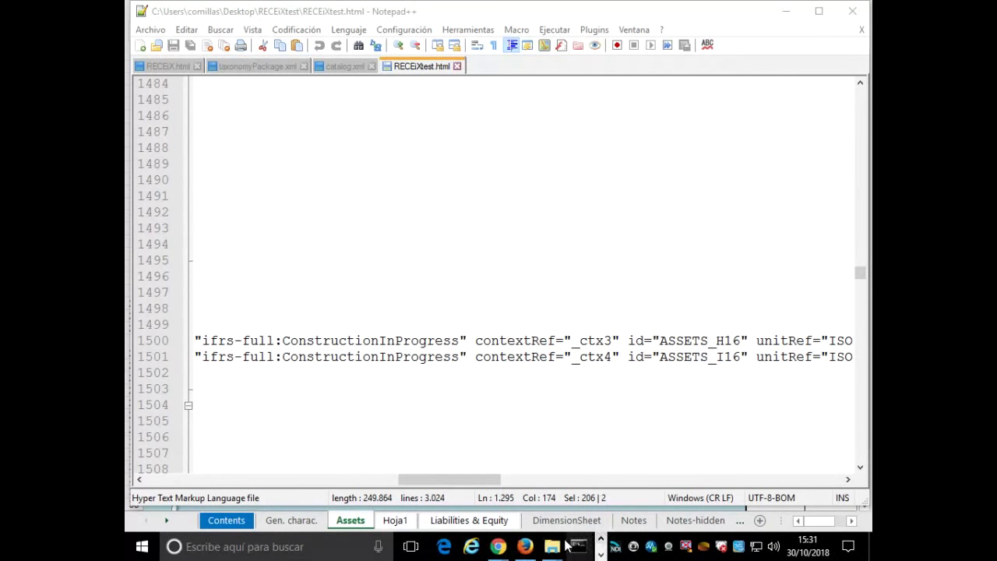
pyautogui.moveTo(552, 545)
pyautogui.moveTo(559, 454)
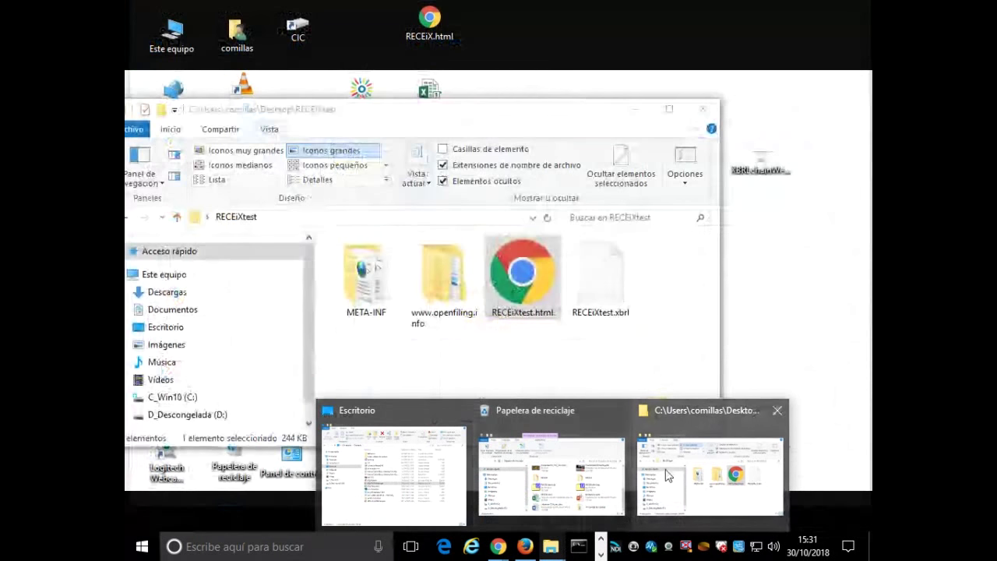
pyautogui.click(709, 475)
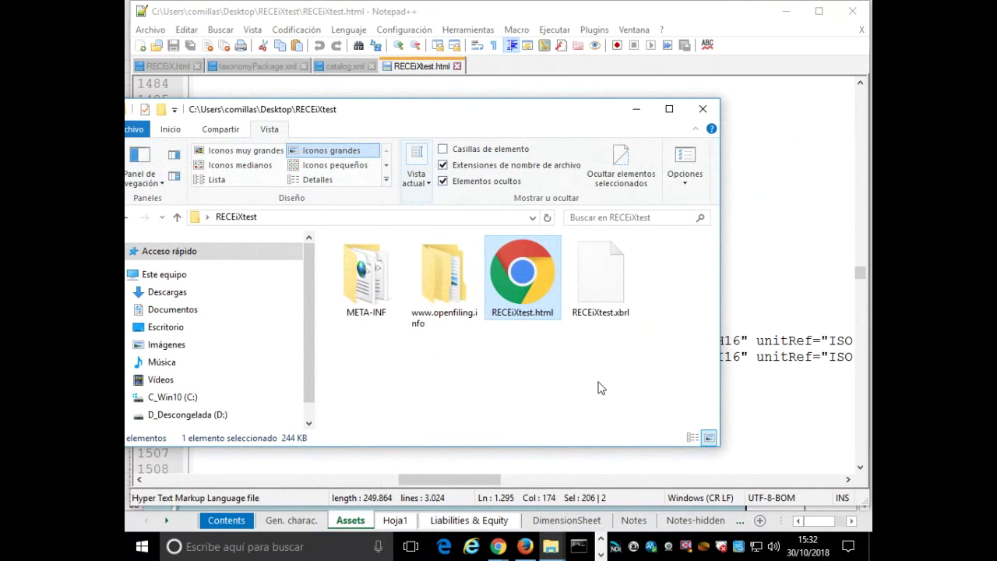
pyautogui.click(604, 285)
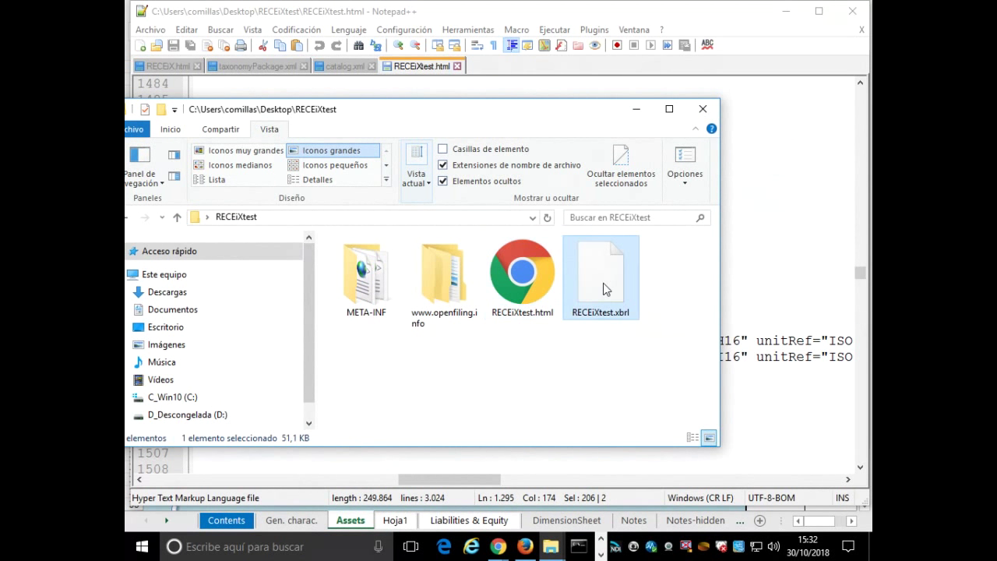
pyautogui.click(544, 275)
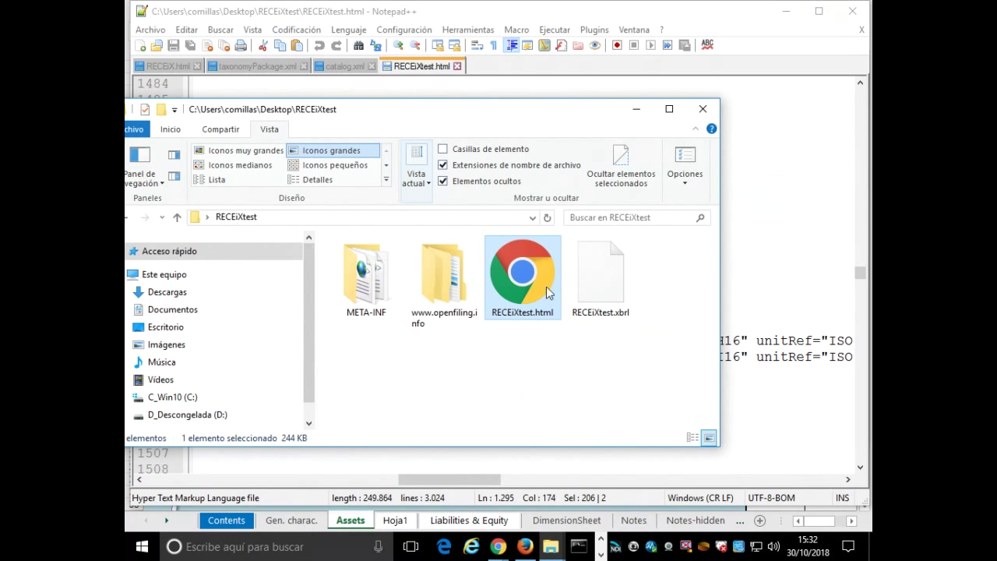
pyautogui.moveTo(544, 285)
pyautogui.moveTo(528, 324)
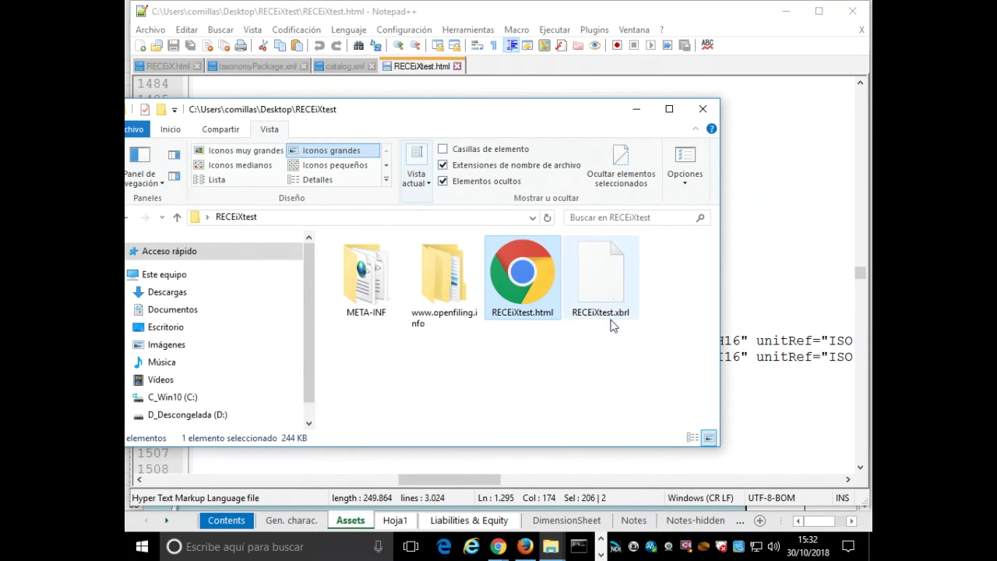
pyautogui.moveTo(612, 325)
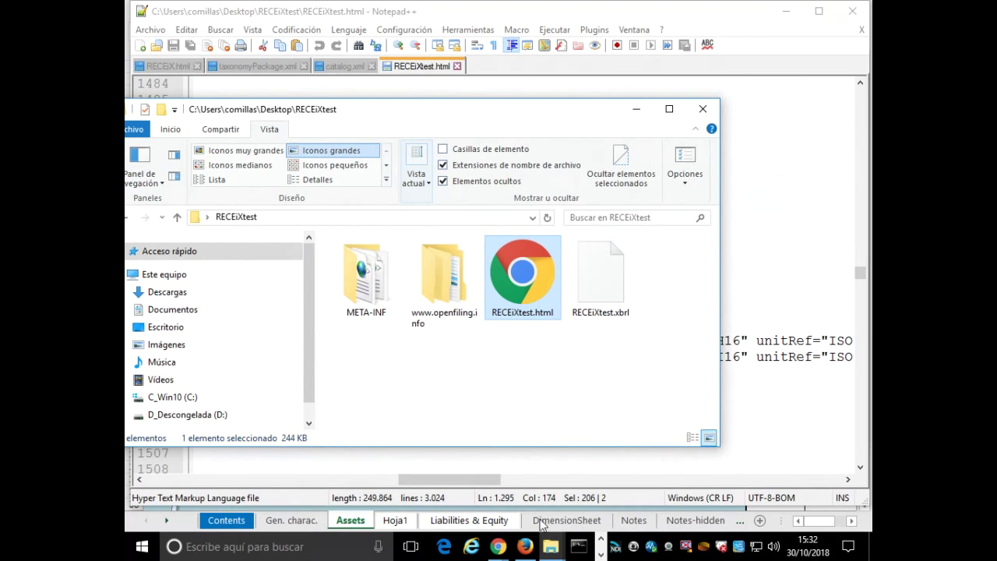
# Switch to Chrome and look over the RECEiX introduction and download links on the Openfiling iXBRL page.
pyautogui.moveTo(505, 550)
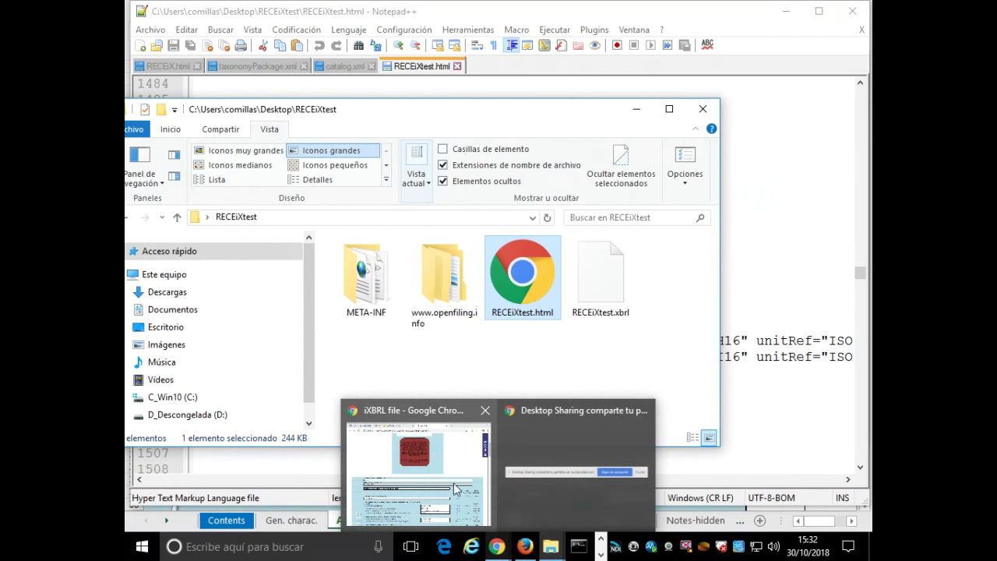
pyautogui.click(450, 474)
pyautogui.click(366, 11)
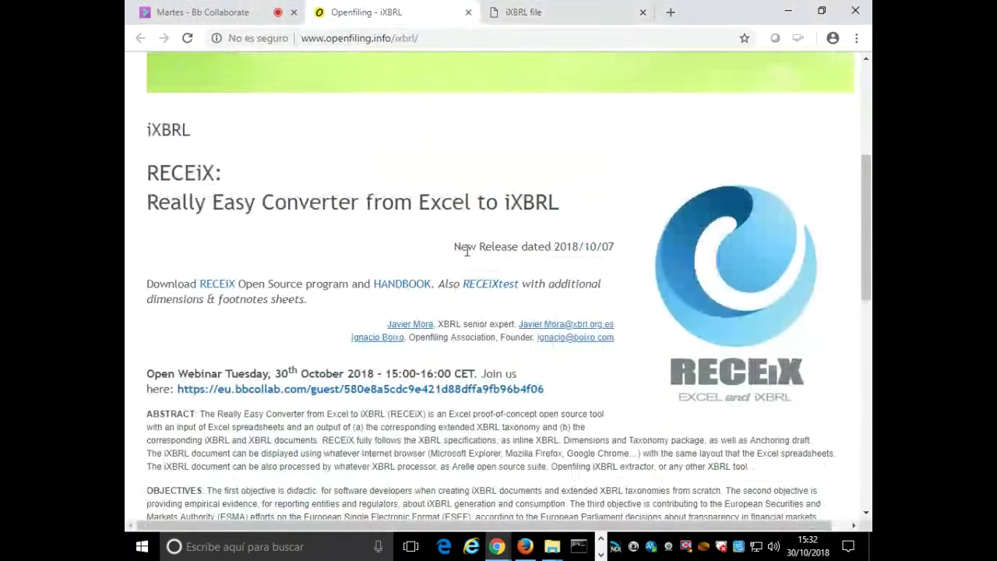
pyautogui.scroll(3, 362, 251)
pyautogui.scroll(1, 361, 251)
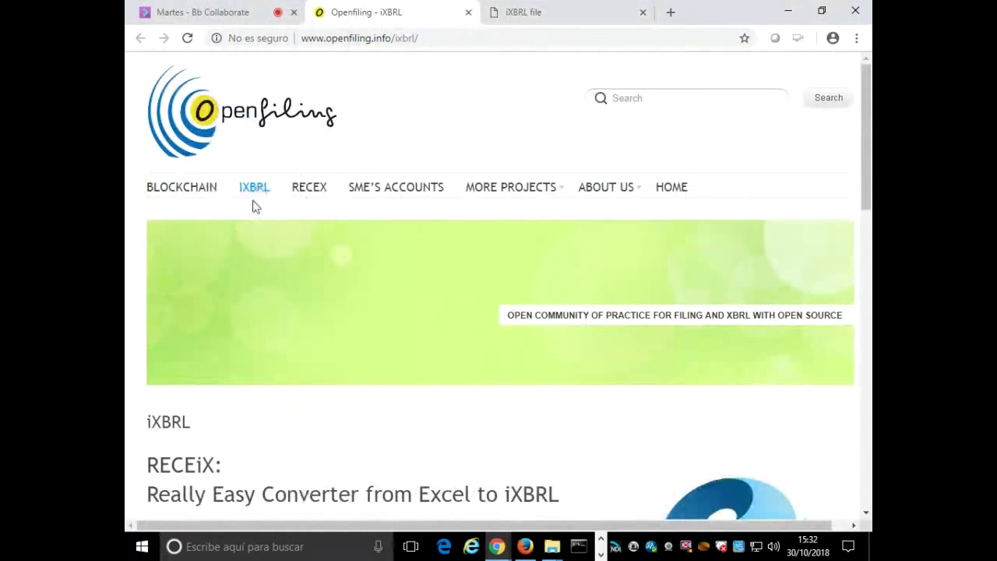
pyautogui.scroll(-4, 345, 338)
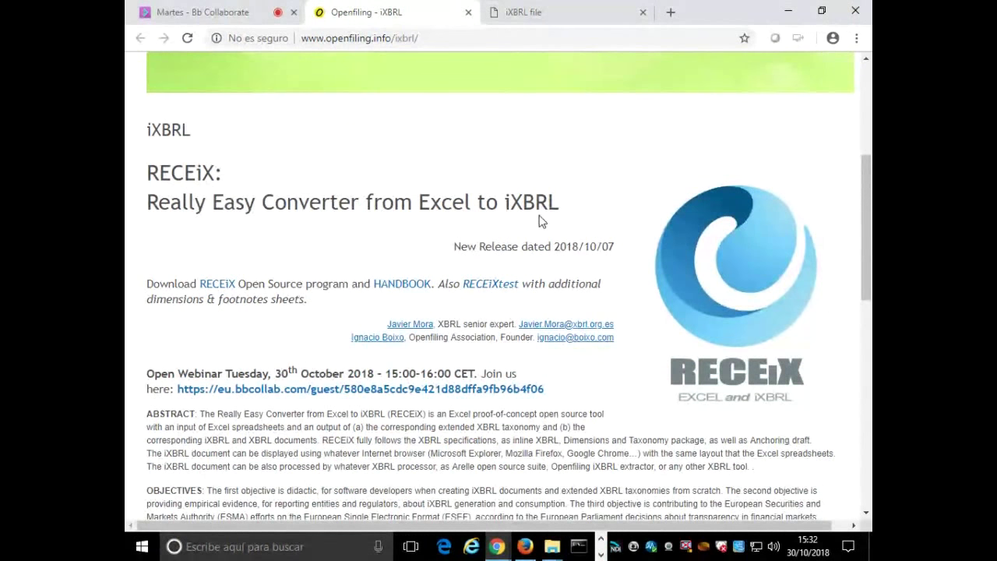
# Look through the iXBRLextractor section, highlighting its name in the heading, and the section about the European Single Electronic Format.
pyautogui.scroll(-6, 542, 215)
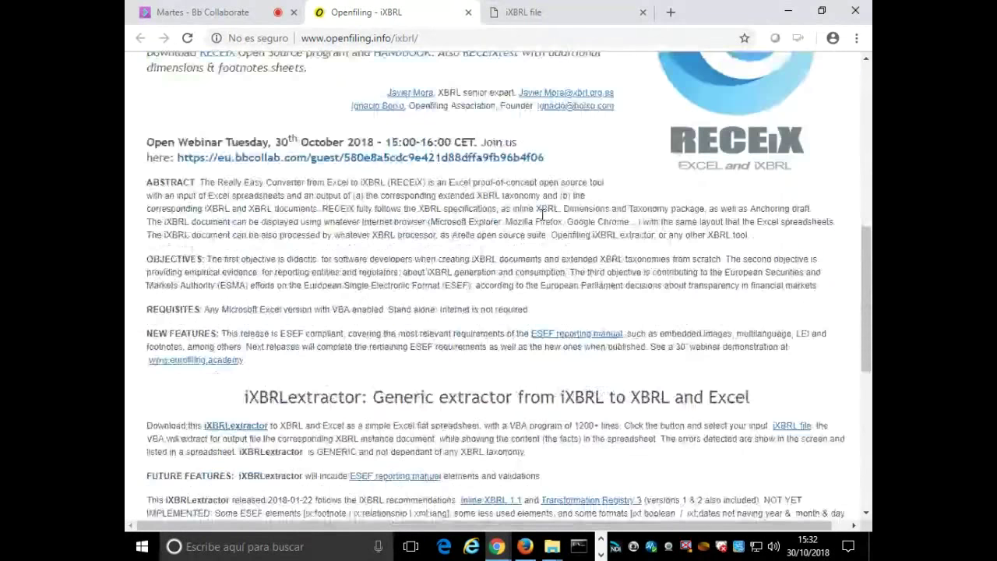
pyautogui.doubleClick(340, 191)
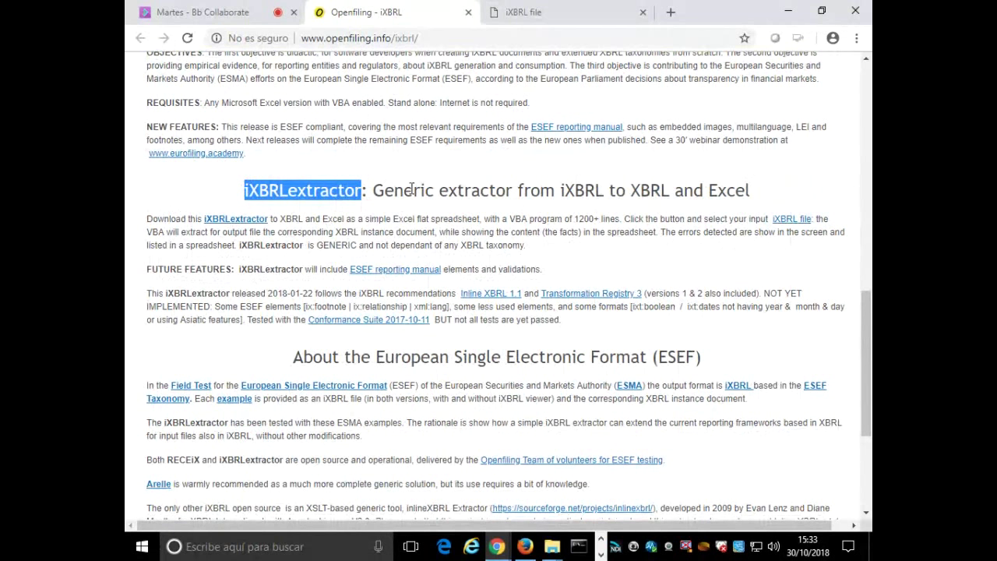
pyautogui.click(451, 385)
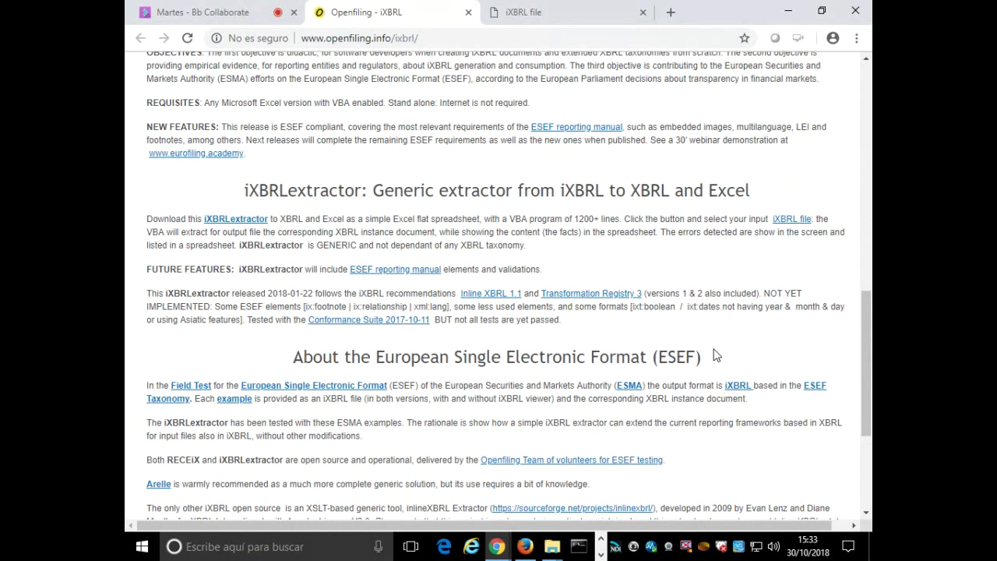
pyautogui.scroll(-3, 372, 319)
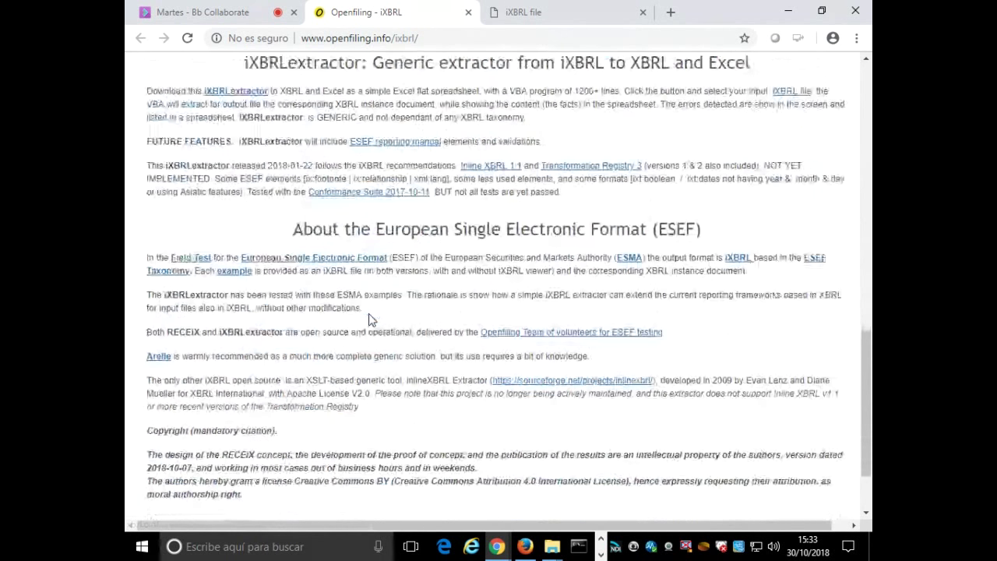
pyautogui.scroll(2, 394, 312)
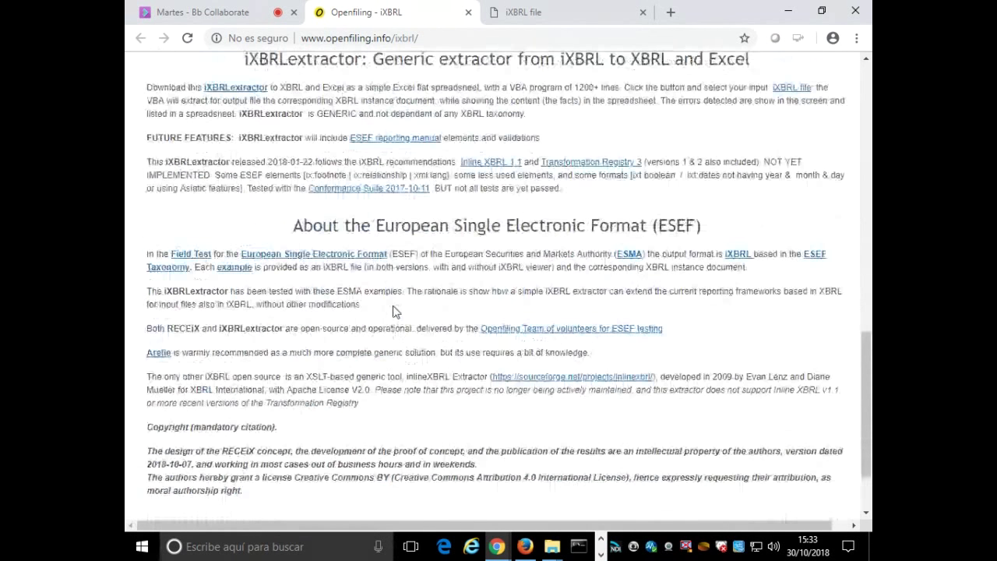
# Open the RECEiX HANDBOOK from the iXBRL page and look at its title page and abstract.
pyautogui.scroll(10, 400, 308)
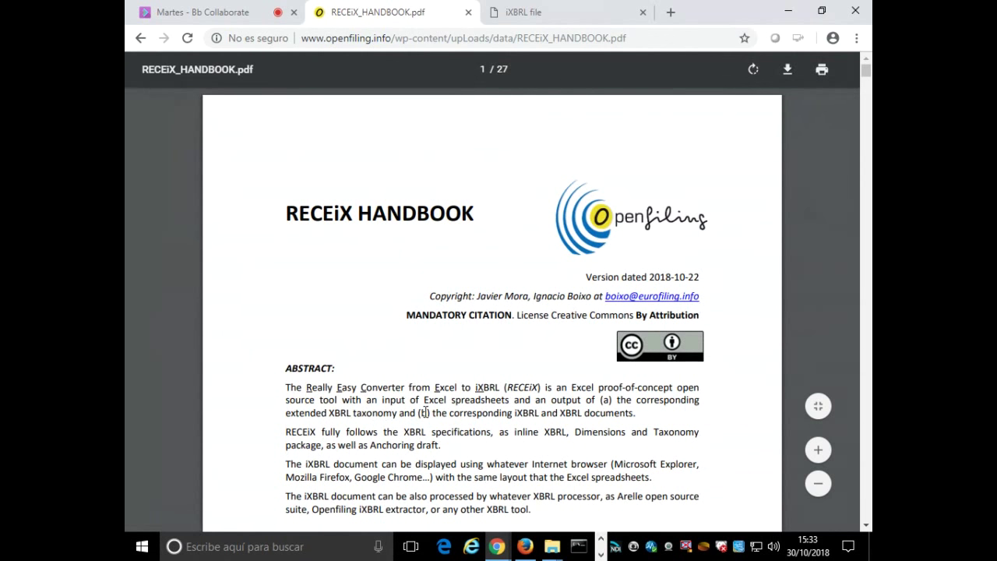
pyautogui.scroll(-2, 424, 414)
pyautogui.scroll(2, 425, 414)
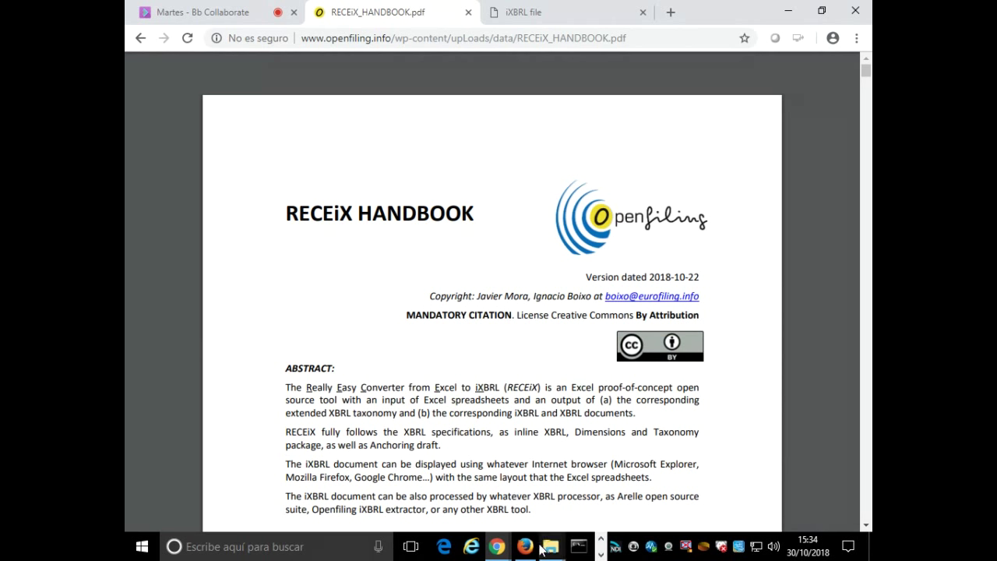
pyautogui.click(507, 551)
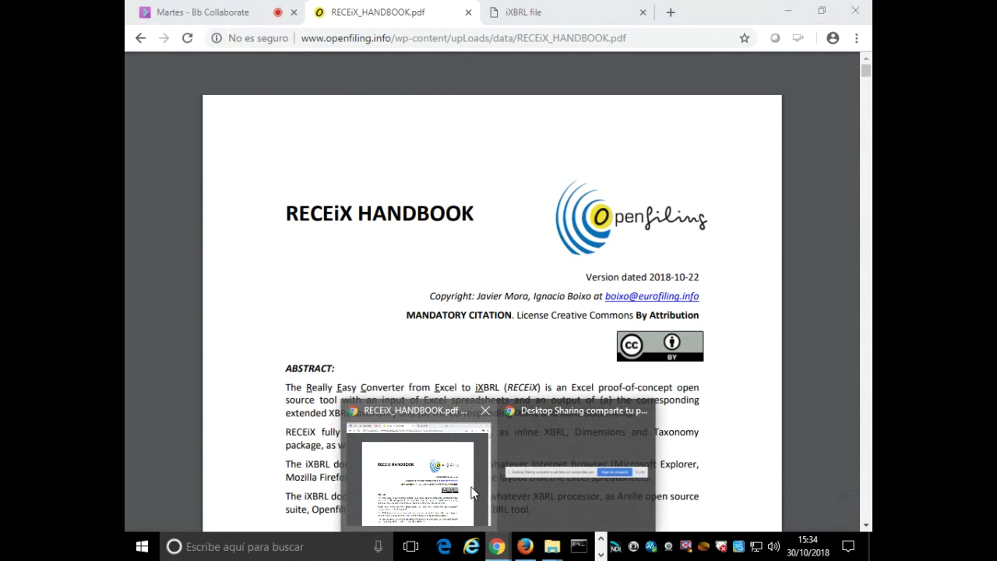
pyautogui.click(472, 492)
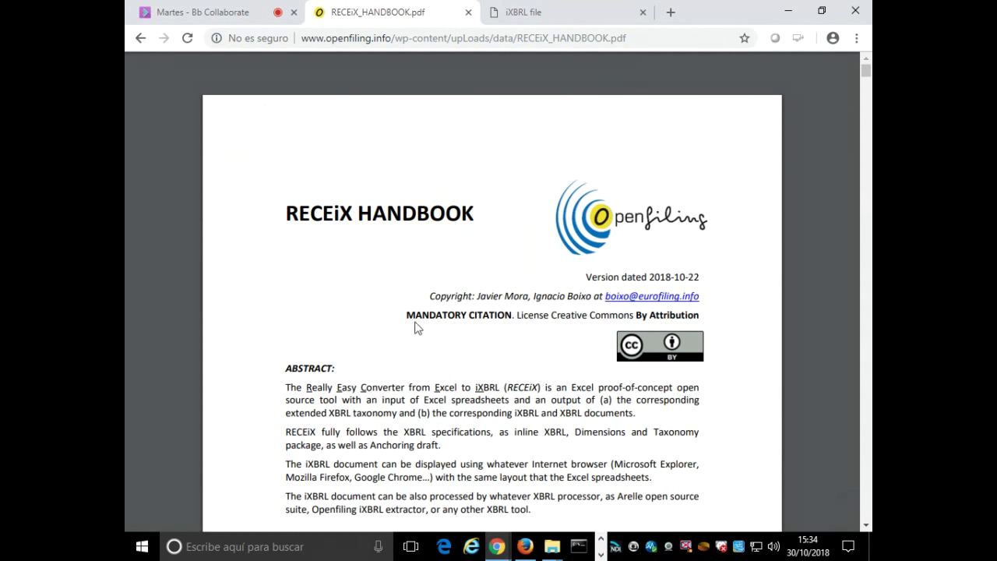
# Return to the iXBRL page, open the site's RECEX page and read it down to the license information.
pyautogui.click(141, 38)
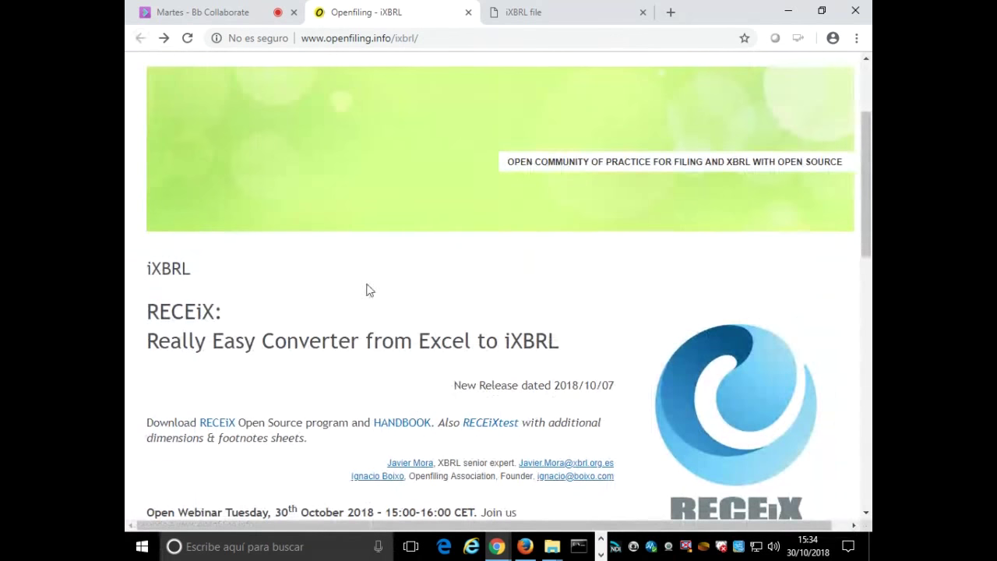
pyautogui.scroll(2, 312, 220)
pyautogui.click(316, 192)
pyautogui.scroll(-1, 484, 456)
pyautogui.scroll(-3, 484, 455)
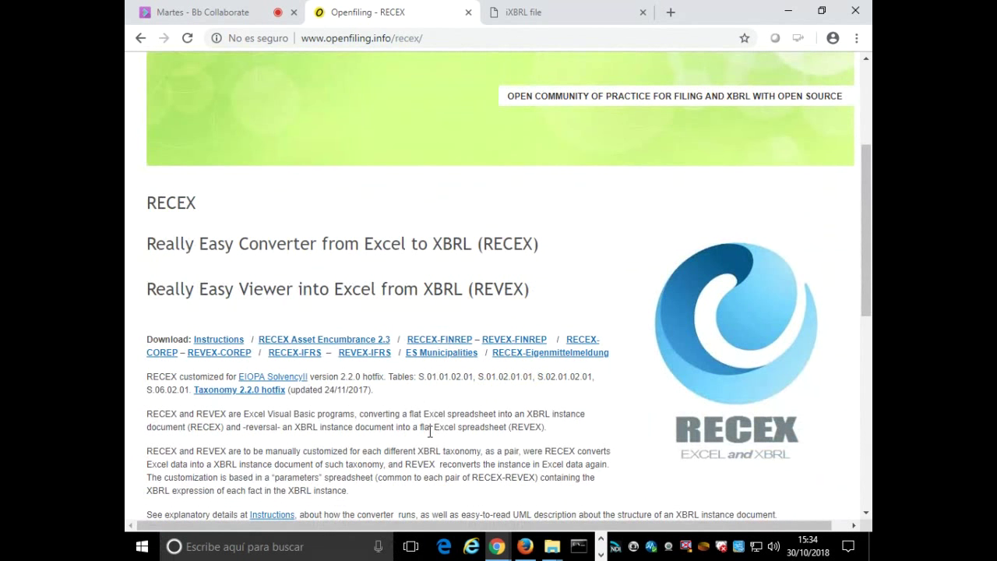
pyautogui.scroll(-3, 435, 431)
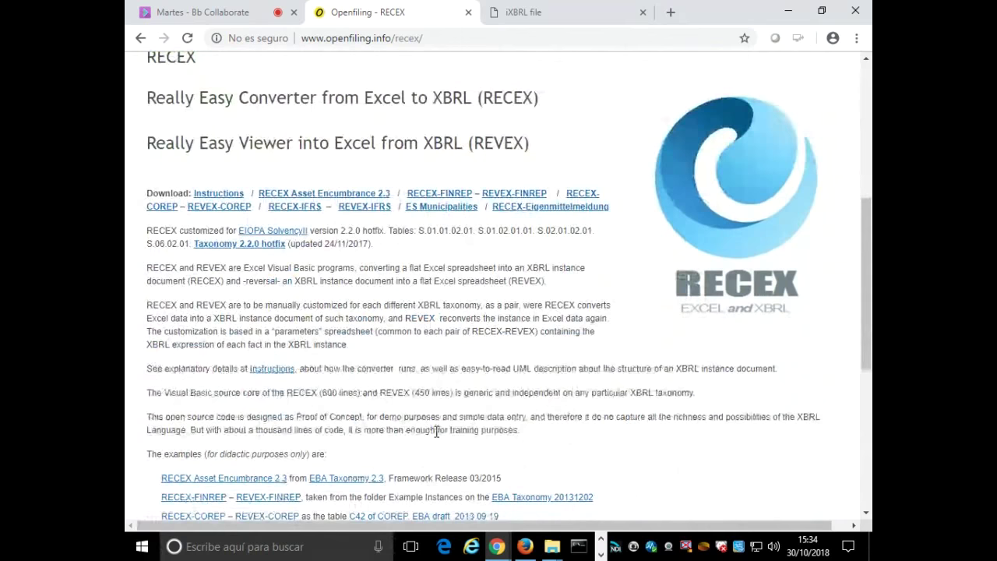
pyautogui.scroll(-3, 436, 431)
pyautogui.scroll(-5, 435, 433)
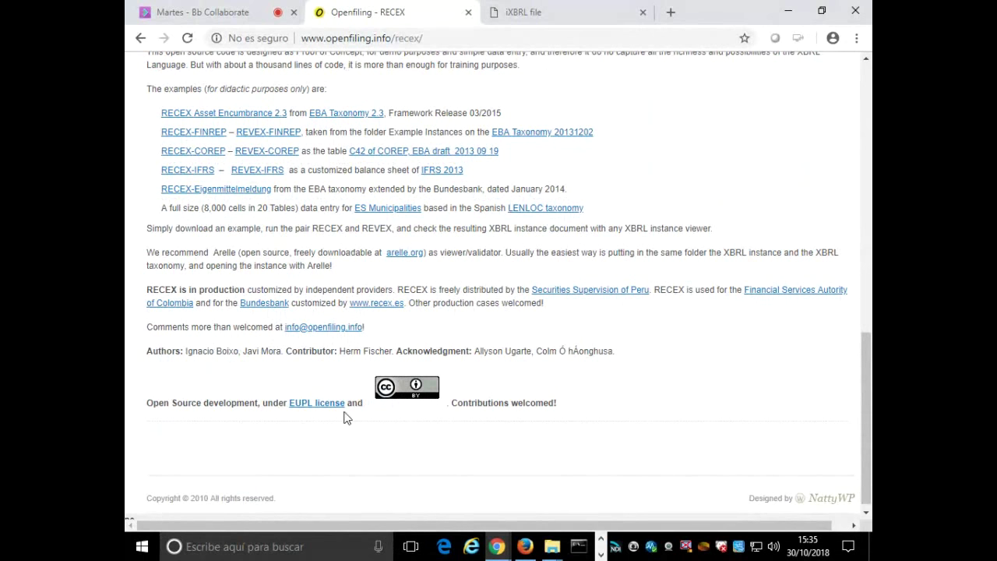
# Go back to the RECEX download links and open the Instructions document in a new browser tab.
pyautogui.scroll(1, 376, 393)
pyautogui.scroll(15, 376, 393)
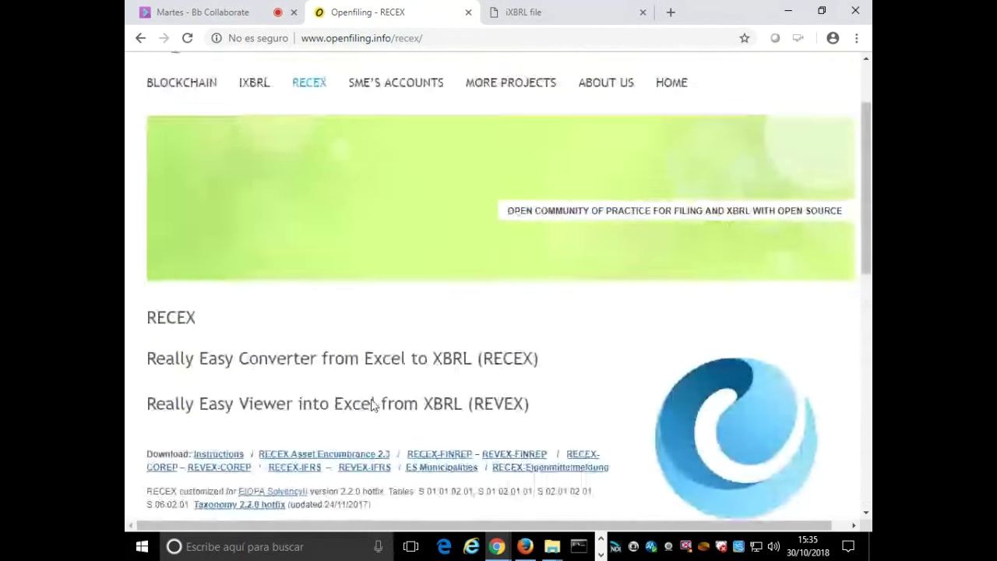
pyautogui.scroll(-3, 371, 399)
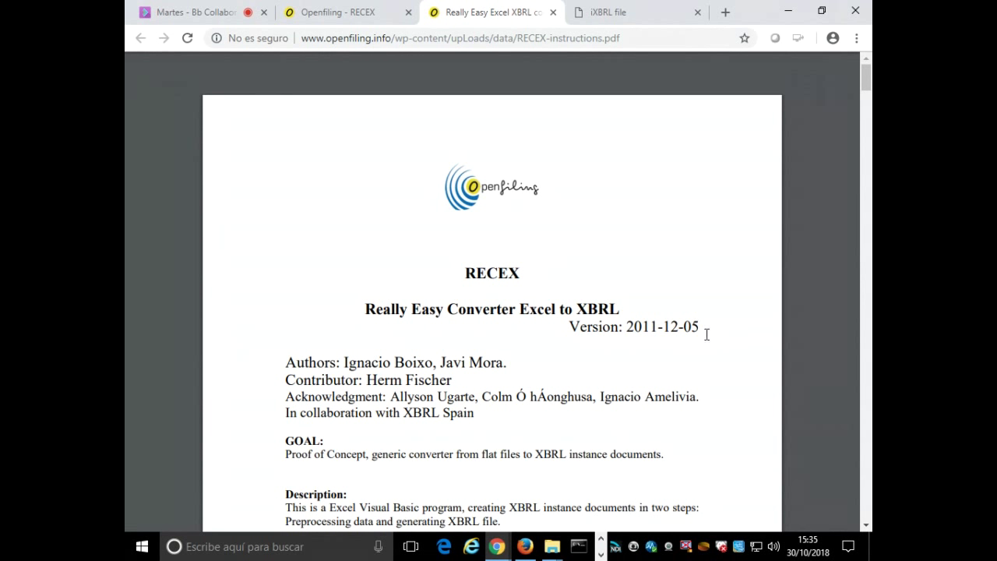
# Return to the RECEX page and open the Securities Supervision of Peru link in a new browser tab.
pyautogui.click(309, 14)
pyautogui.scroll(-6, 569, 284)
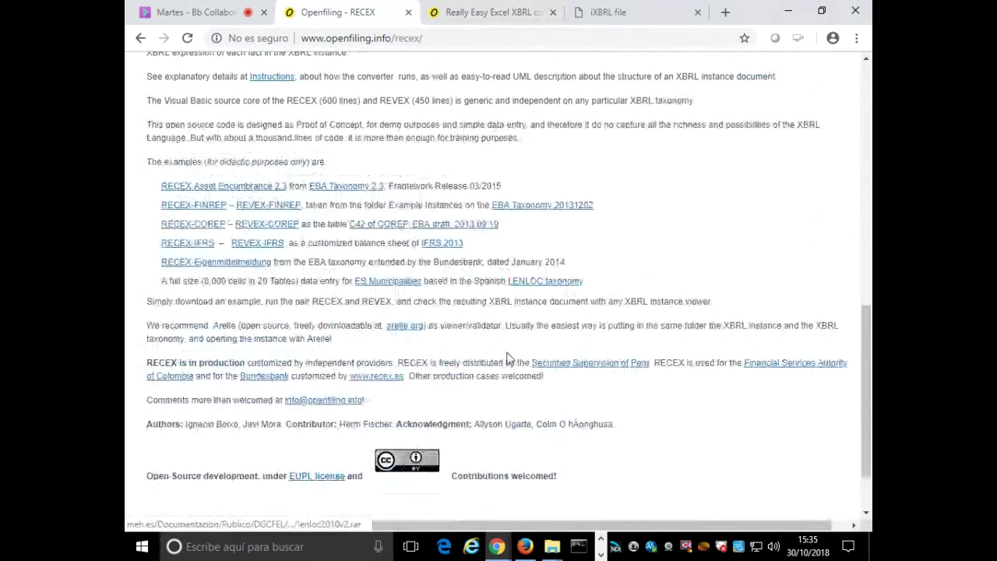
pyautogui.rightClick(587, 367)
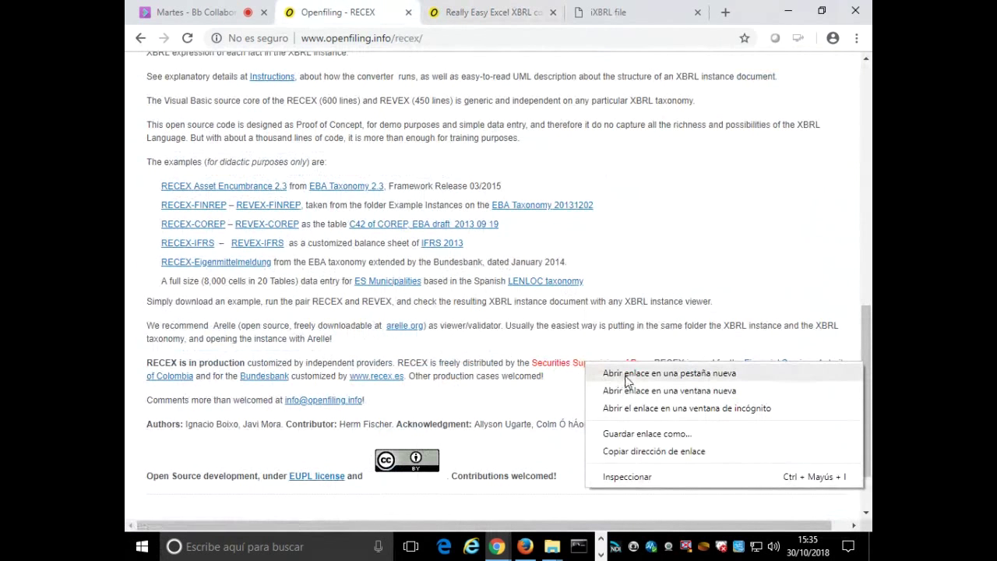
pyautogui.click(623, 373)
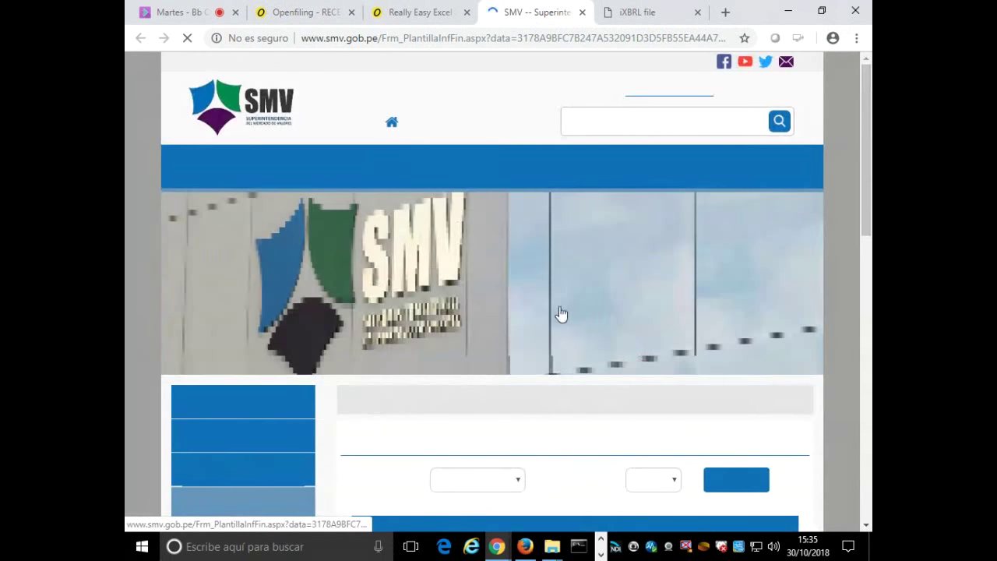
# Look through the SMV site's list of financial information templates, pointing out the downloadable documents.
pyautogui.scroll(-2, 570, 316)
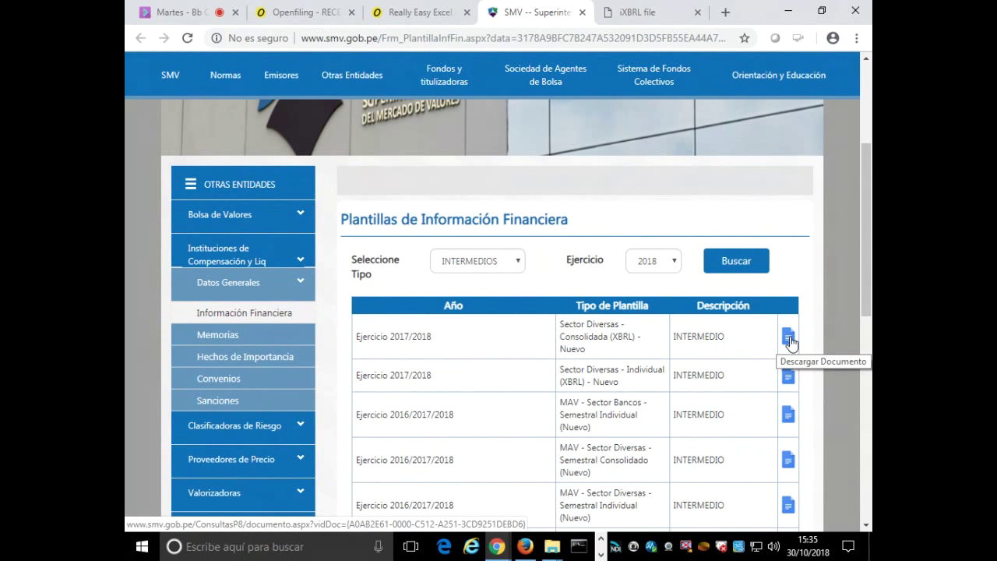
pyautogui.scroll(-5, 790, 340)
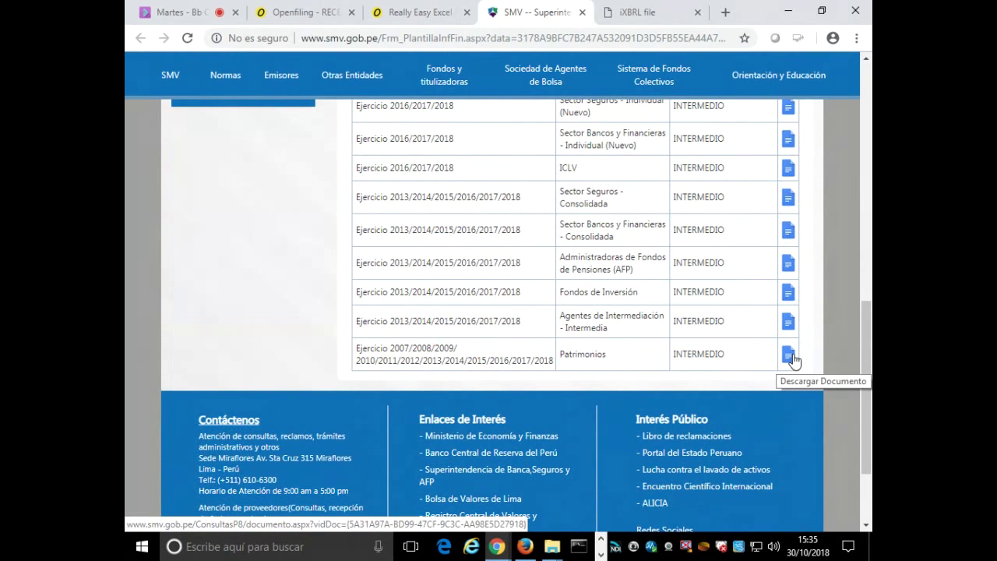
pyautogui.scroll(5, 795, 326)
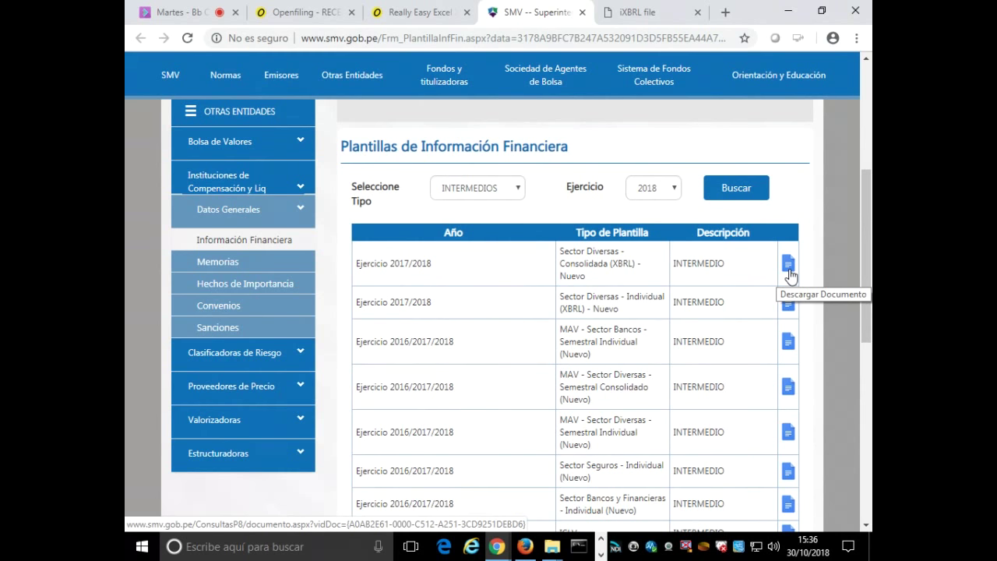
# Return to the Openfiling site and reopen its iXBRL page at the RECEiX download links.
pyautogui.click(635, 14)
pyautogui.click(421, 13)
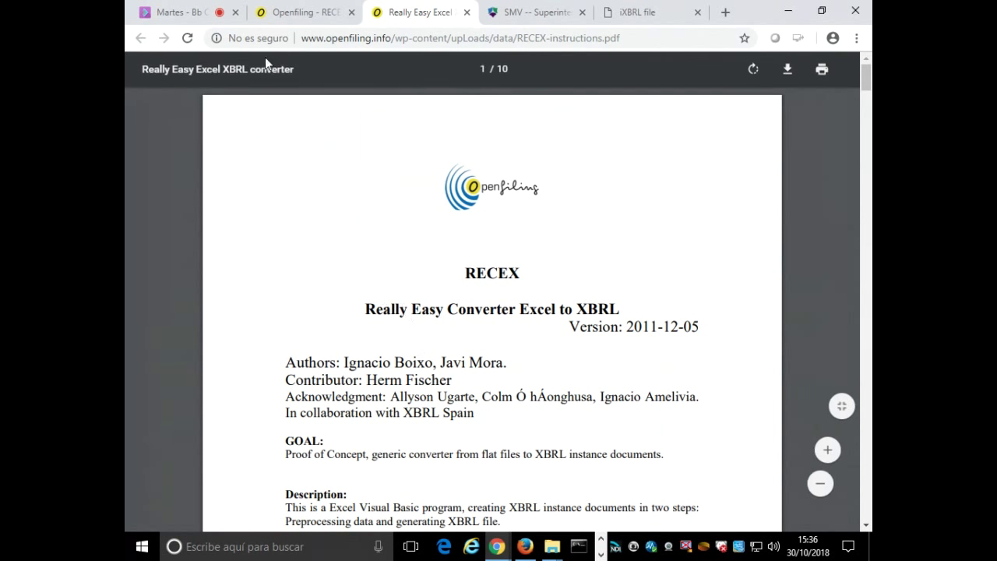
pyautogui.click(302, 12)
pyautogui.scroll(15, 354, 146)
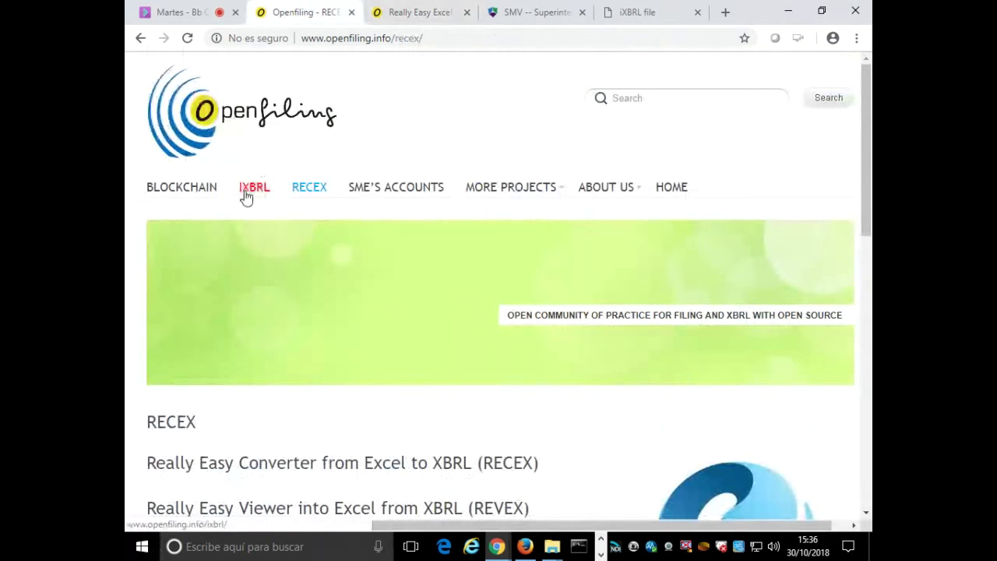
pyautogui.click(246, 195)
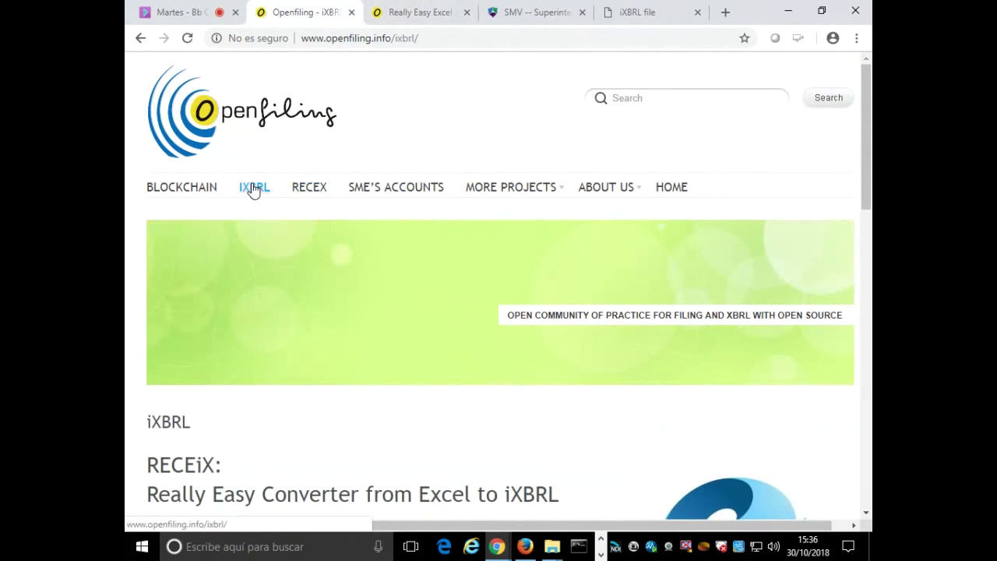
pyautogui.scroll(-2, 334, 291)
pyautogui.scroll(-2, 353, 325)
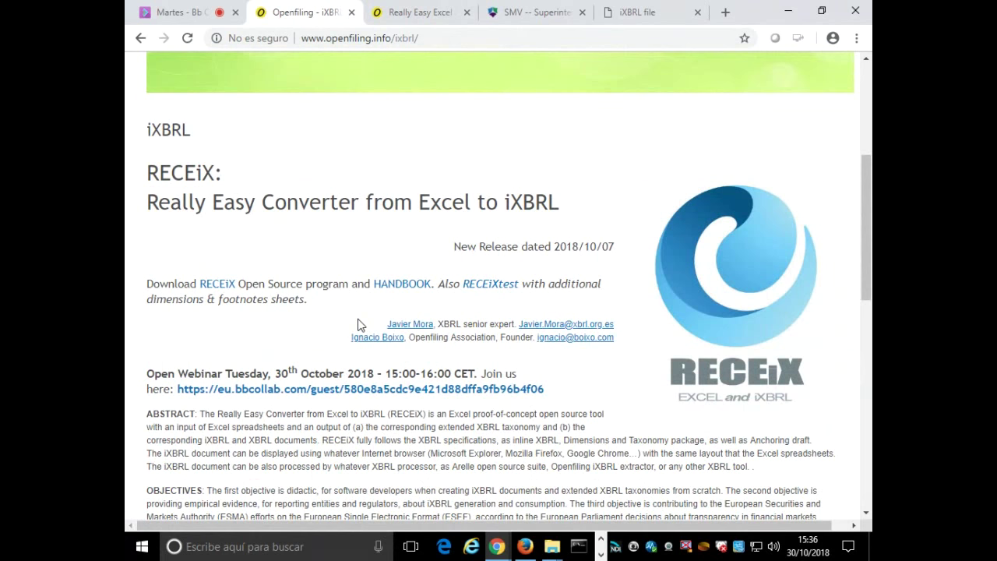
# Open the RECEiX HANDBOOK in a new browser tab and look through its table of contents.
pyautogui.rightClick(408, 284)
pyautogui.click(460, 296)
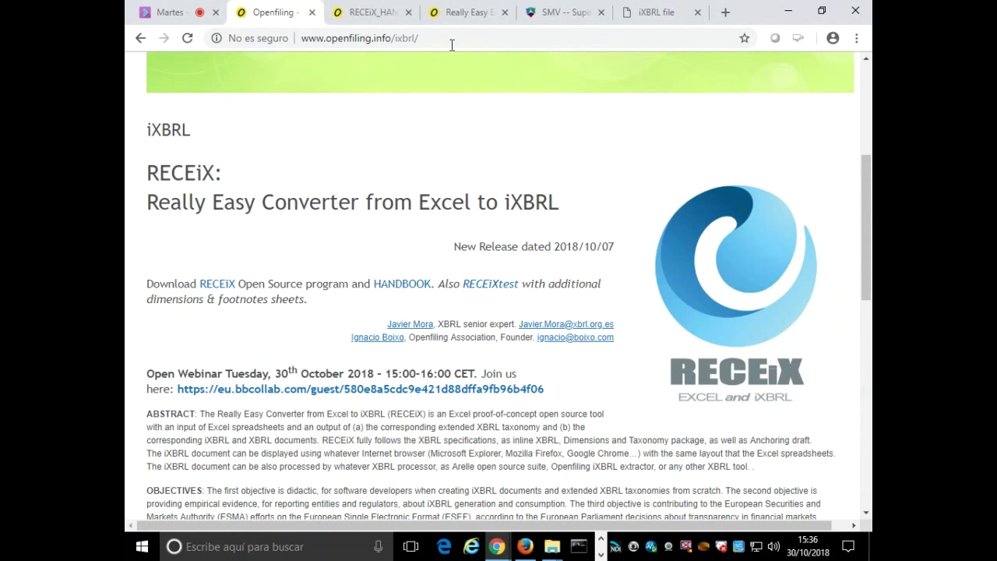
pyautogui.click(378, 14)
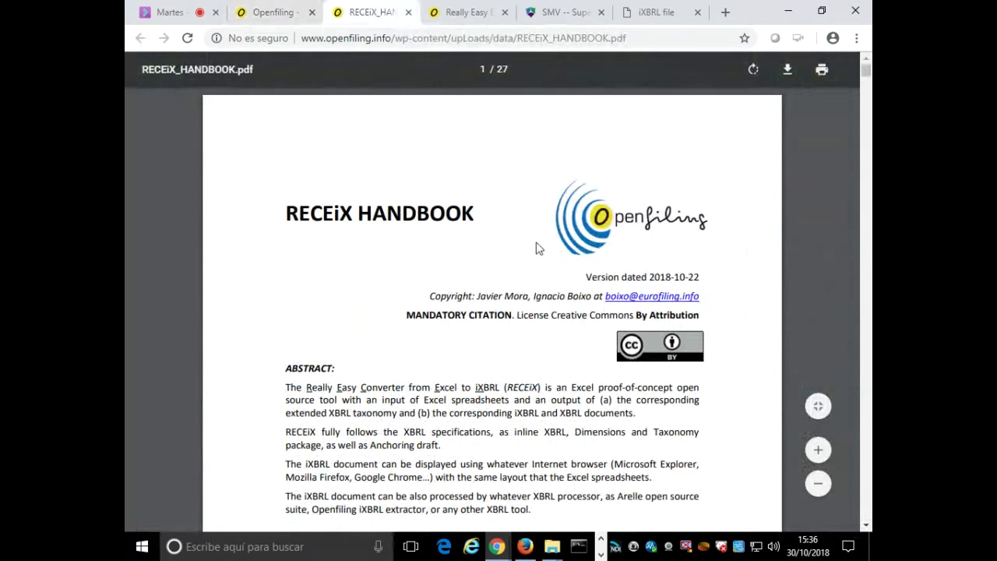
pyautogui.scroll(-15, 535, 251)
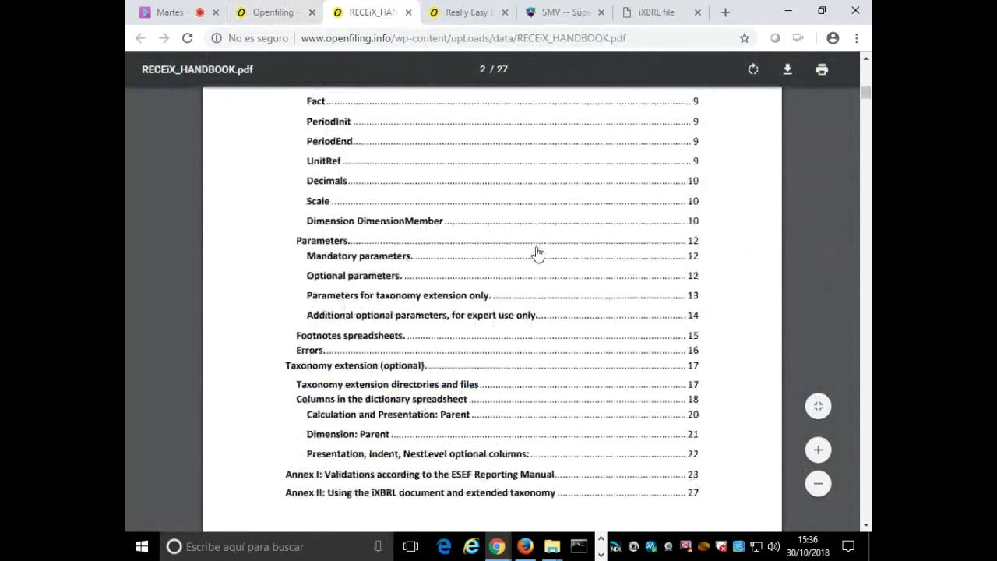
pyautogui.scroll(5, 537, 253)
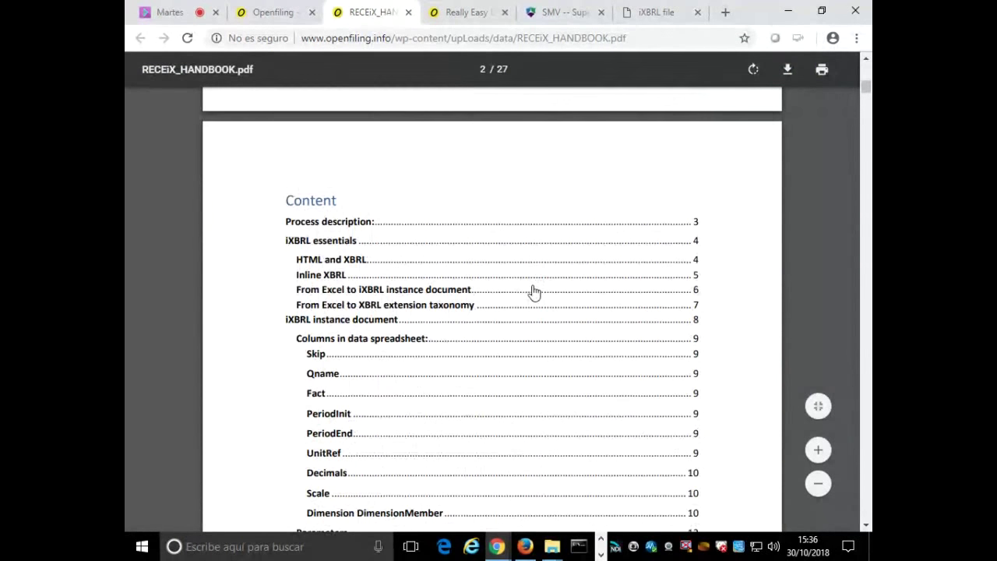
# Look through the handbook from its table of contents to the From Excel to XBRL extension taxonomy figure on page 7.
pyautogui.scroll(-2, 535, 305)
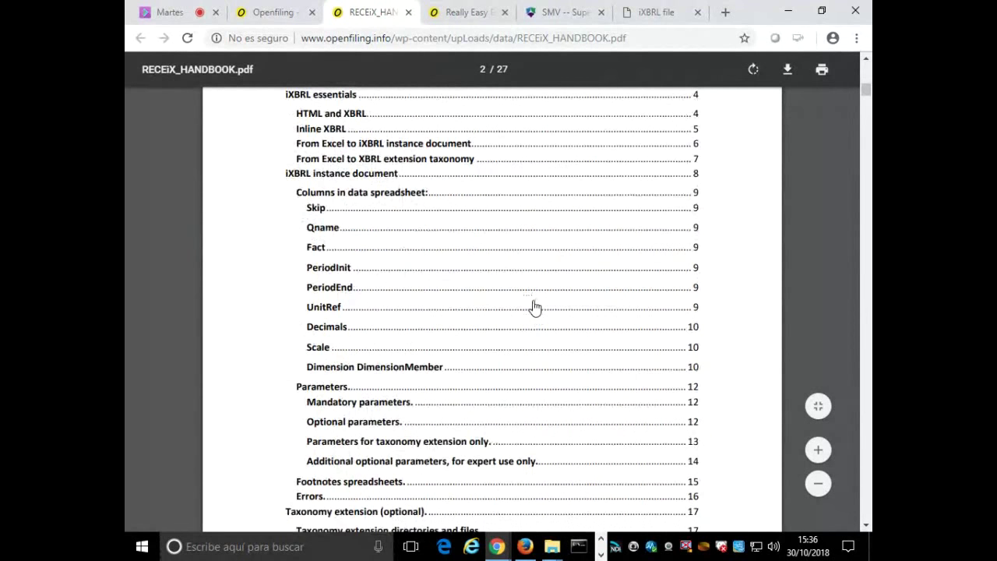
pyautogui.scroll(-10, 522, 318)
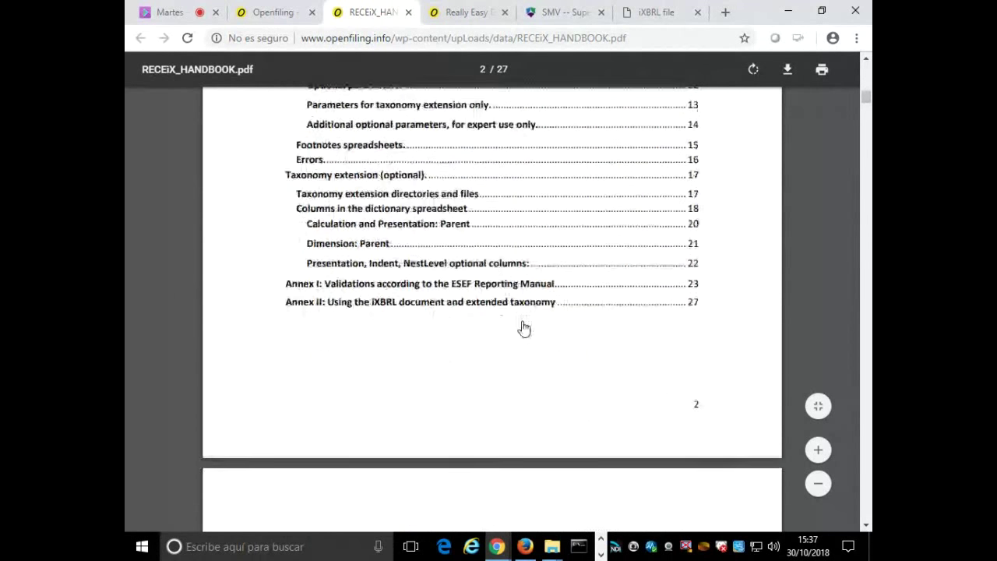
pyautogui.scroll(-2, 523, 329)
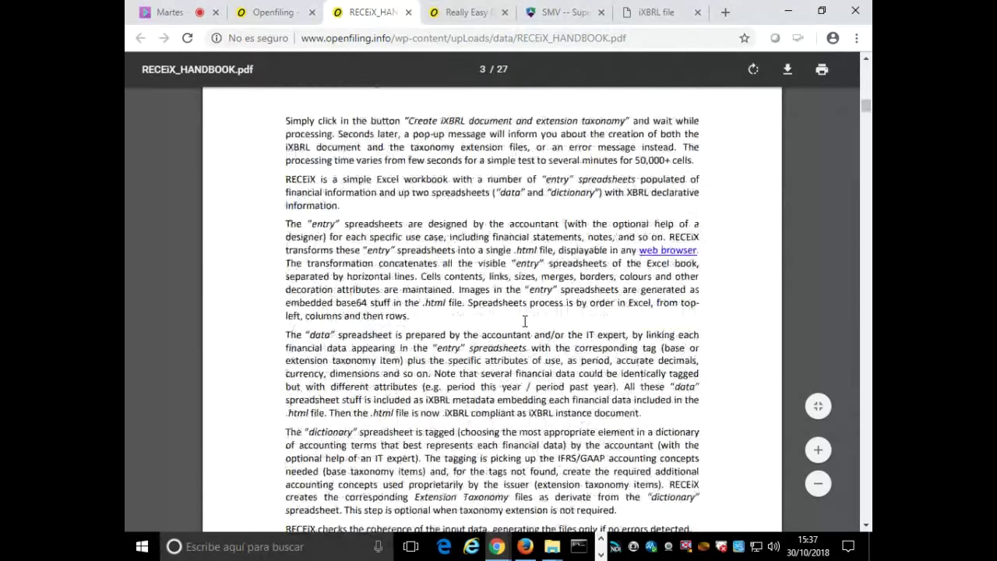
pyautogui.scroll(-8, 524, 321)
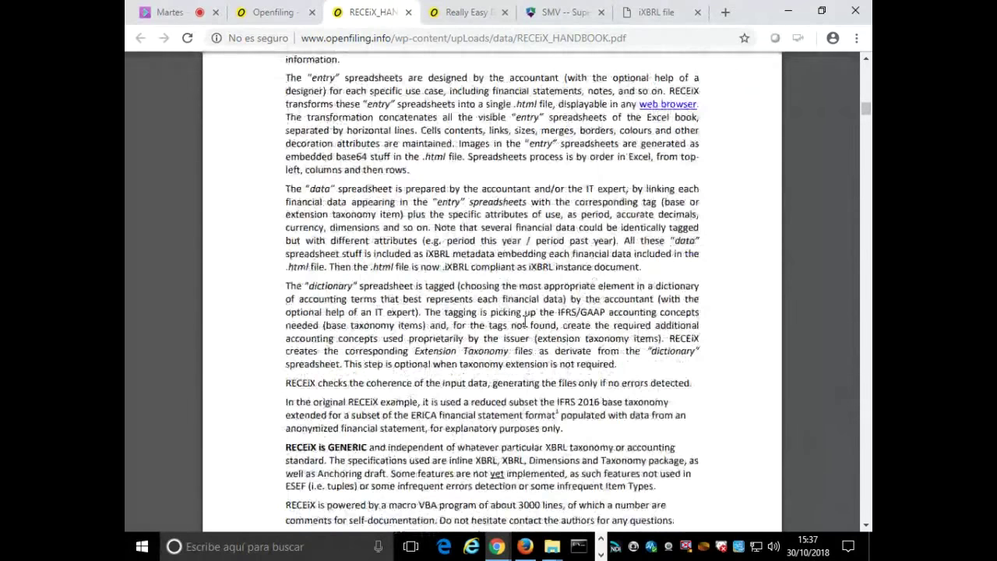
pyautogui.scroll(-6, 524, 327)
pyautogui.scroll(1, 525, 329)
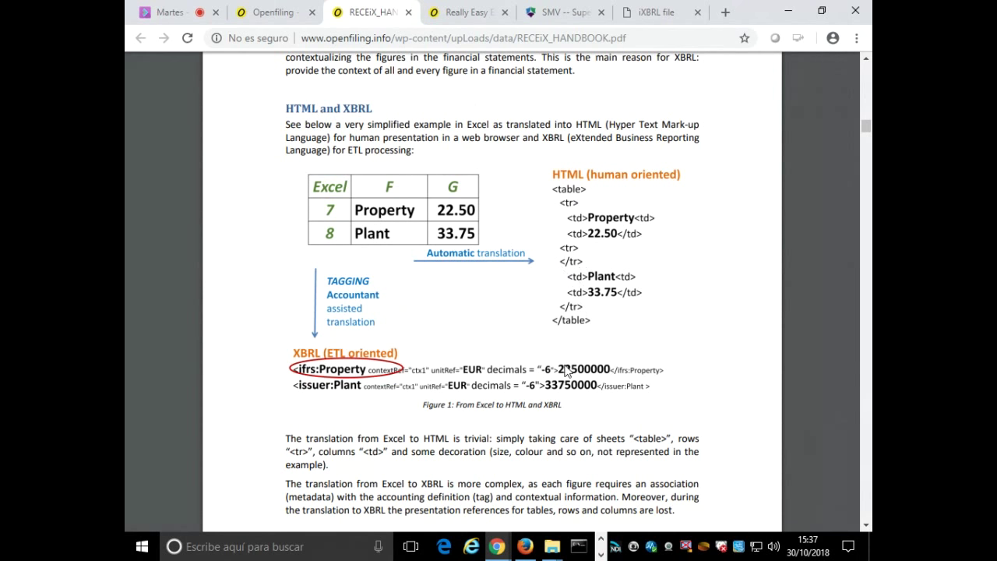
pyautogui.scroll(-10, 563, 376)
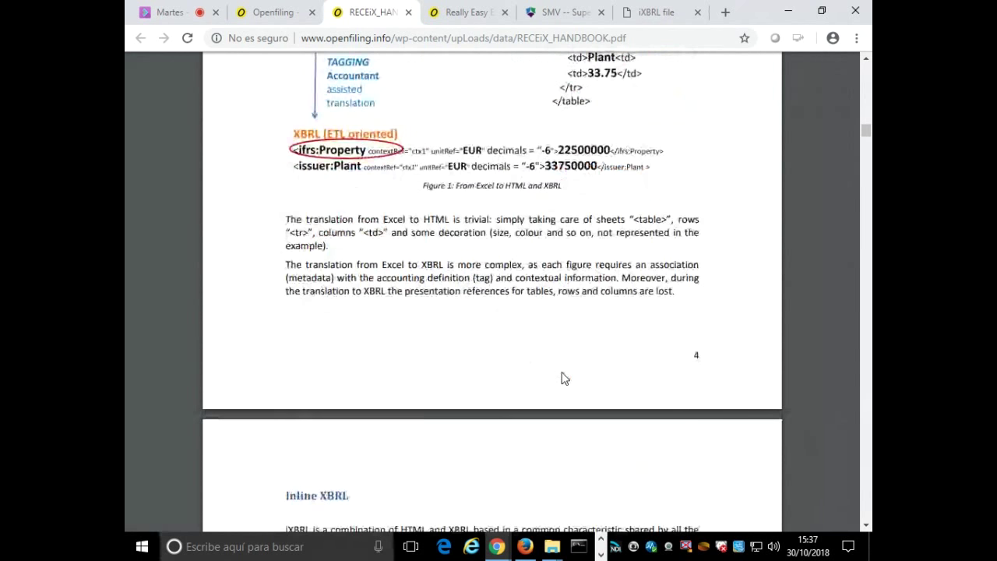
pyautogui.scroll(-10, 565, 379)
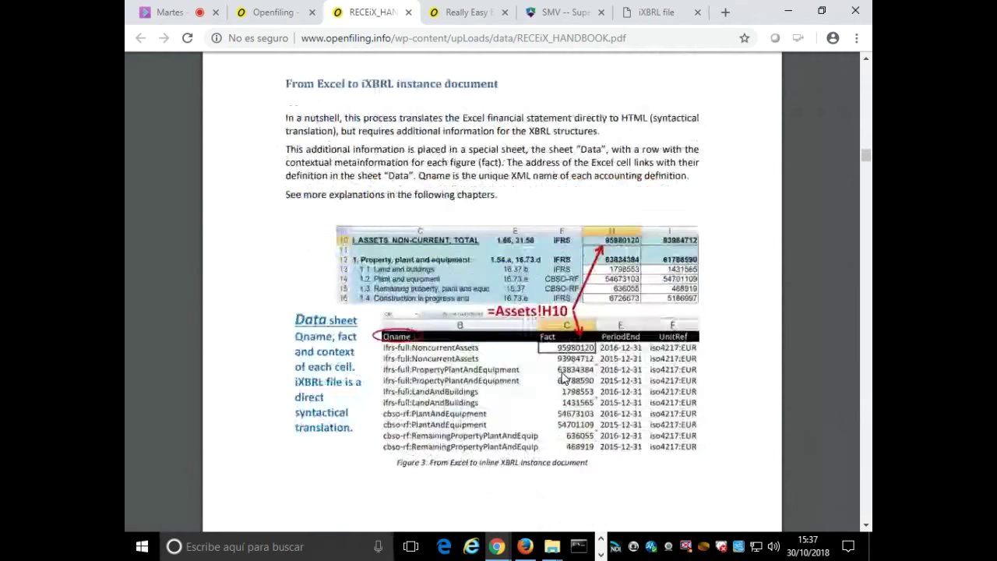
pyautogui.scroll(-6, 565, 379)
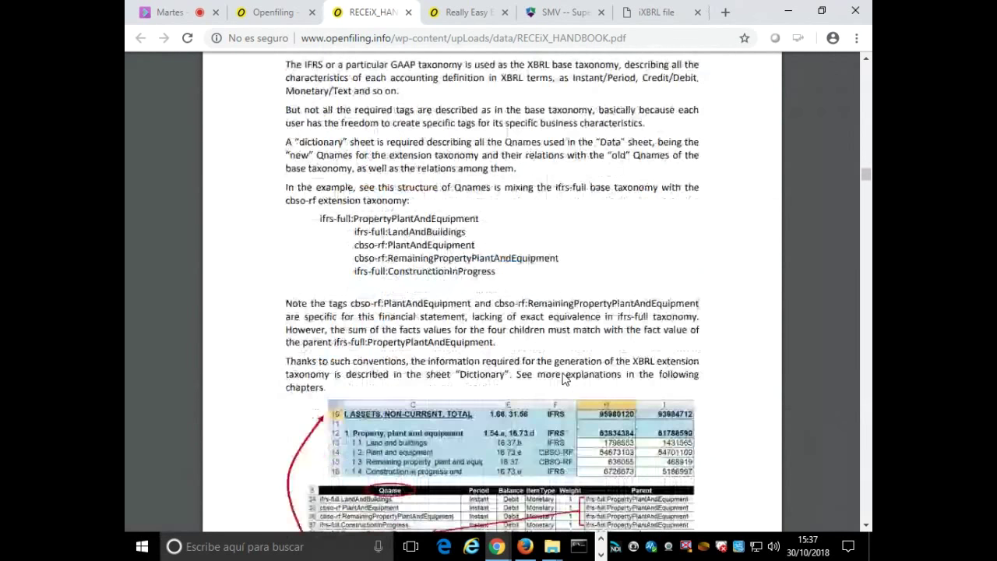
pyautogui.scroll(-3, 565, 379)
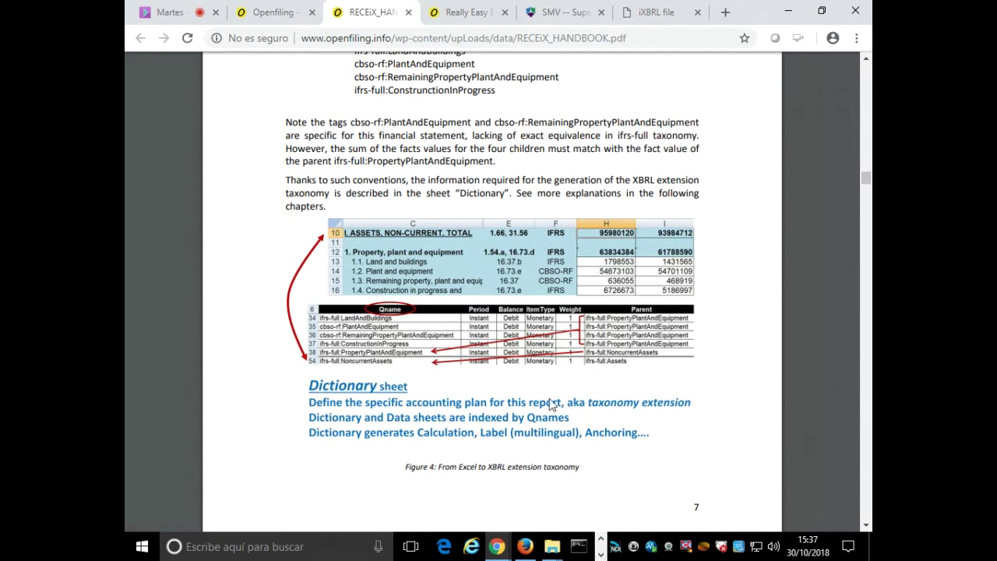
# Return to the Openfiling site and open its About us page at the vision and membership application section.
pyautogui.moveTo(499, 549)
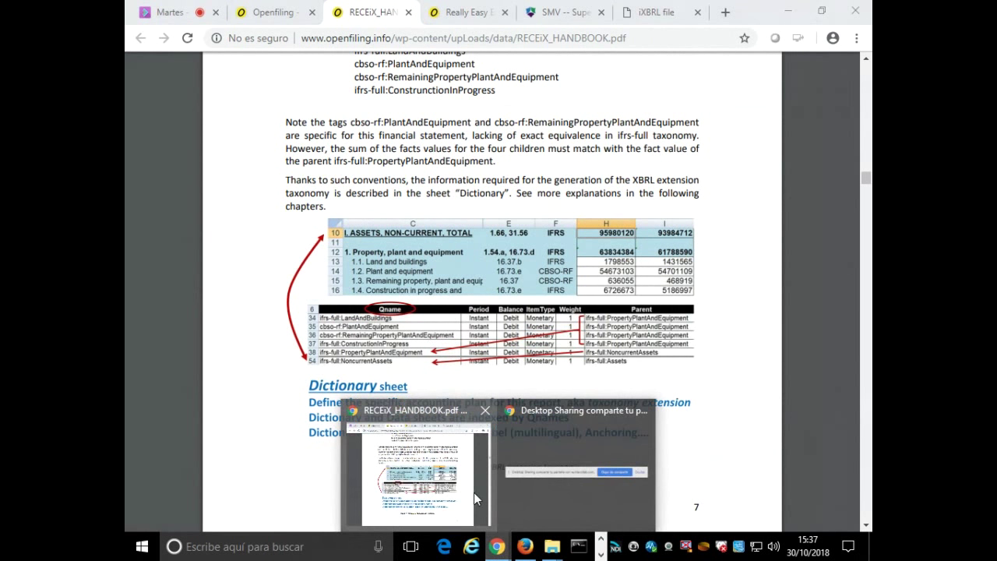
pyautogui.click(269, 12)
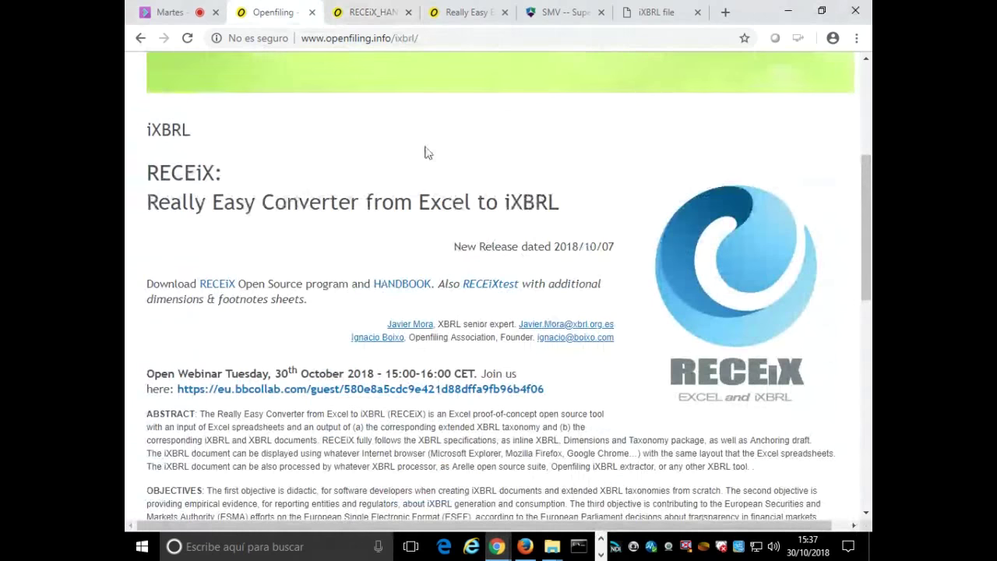
pyautogui.scroll(4, 676, 112)
pyautogui.click(620, 190)
pyautogui.scroll(-3, 510, 308)
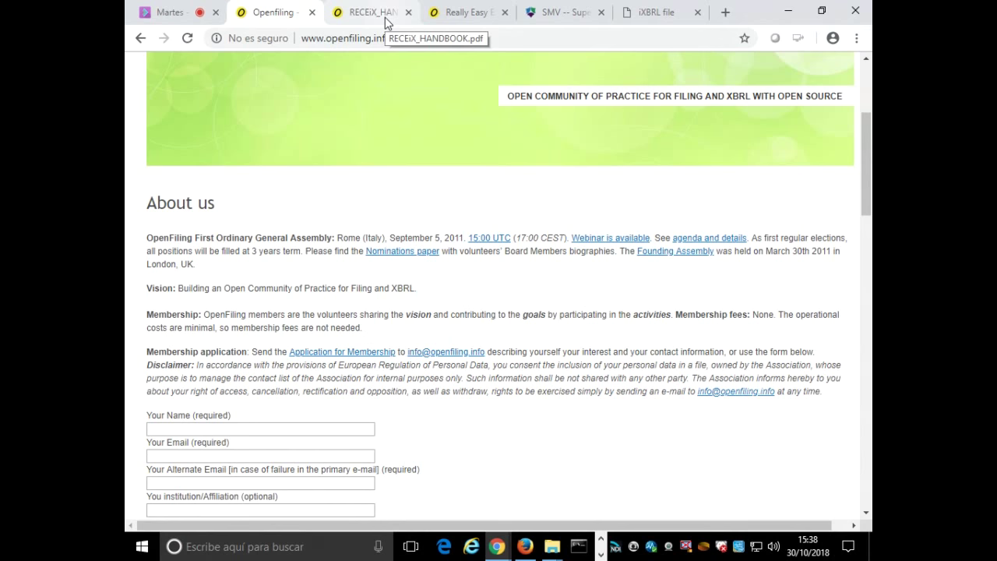
# Go back to the Openfiling iXBRL page and show the RECEiX, HANDBOOK and RECEiXtest download links.
pyautogui.scroll(3, 478, 356)
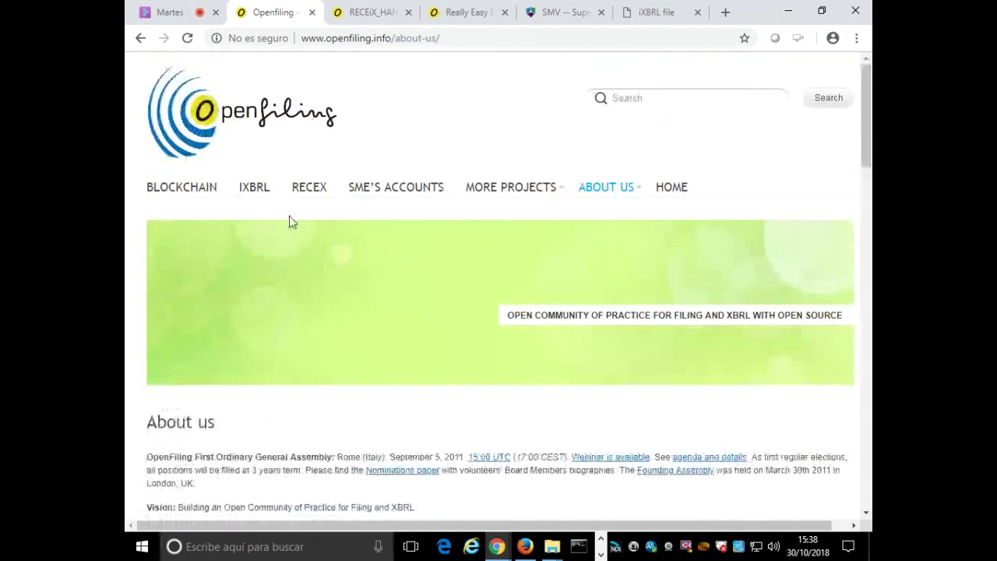
pyautogui.click(265, 192)
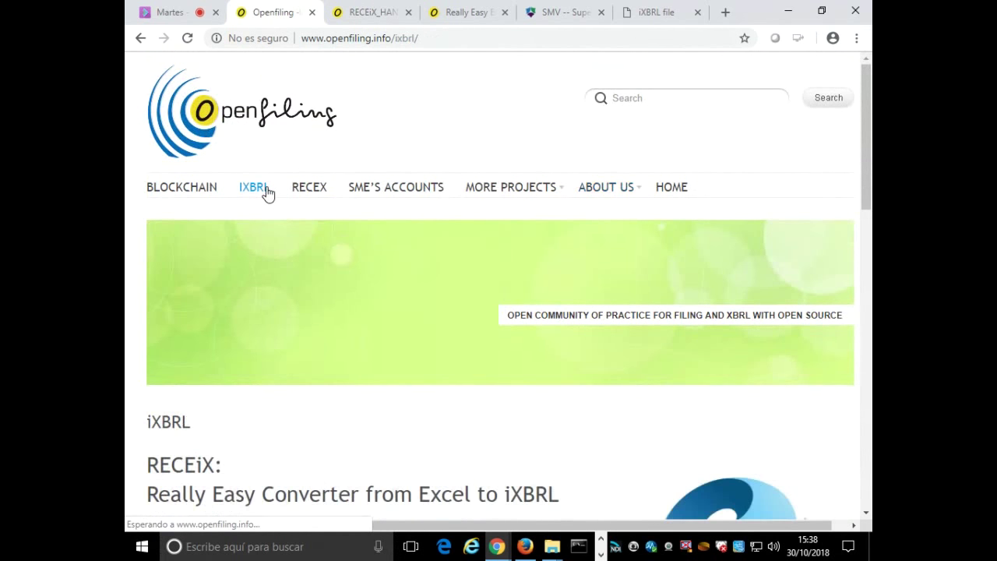
pyautogui.scroll(-3, 501, 438)
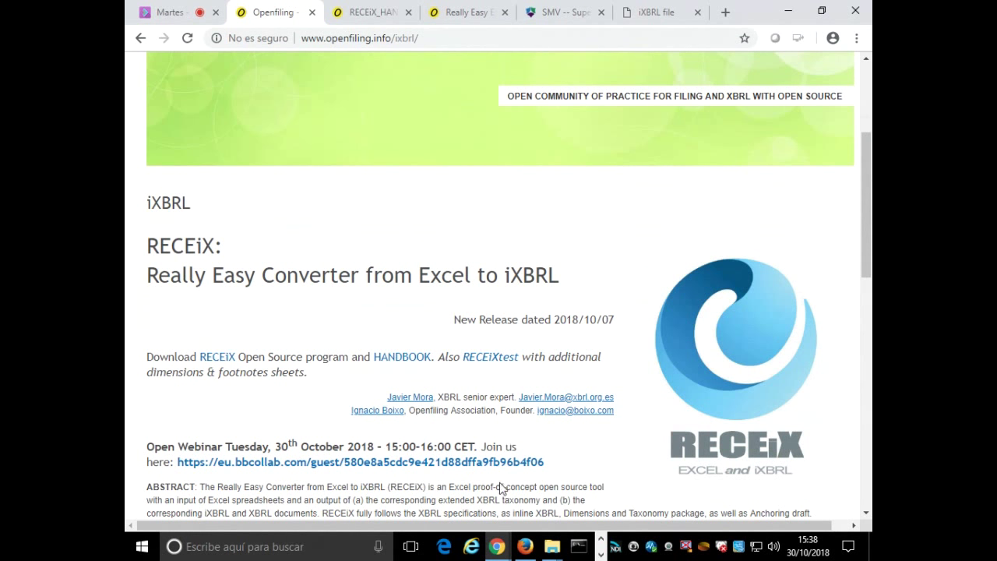
pyautogui.scroll(3, 503, 434)
pyautogui.moveTo(635, 194)
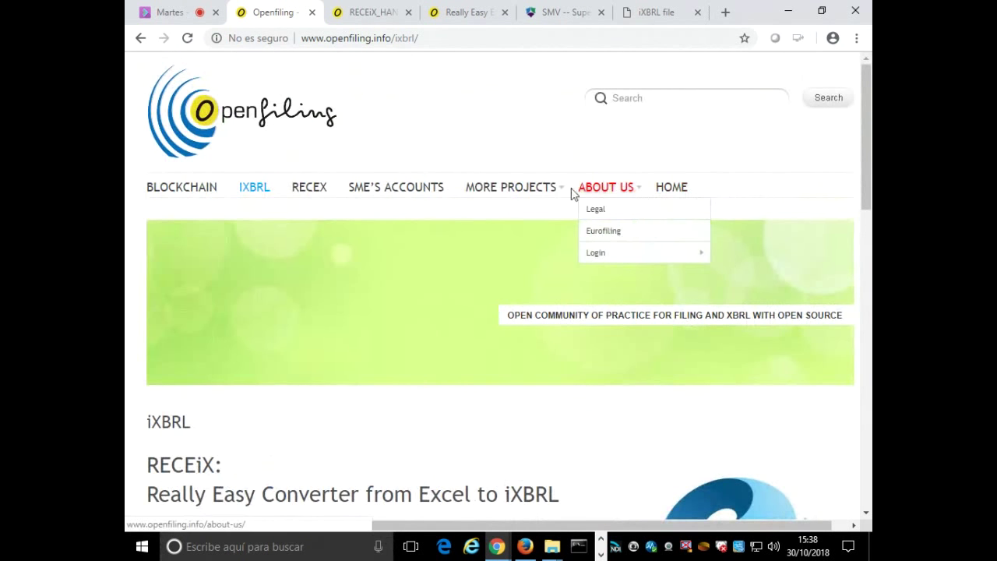
pyautogui.moveTo(536, 195)
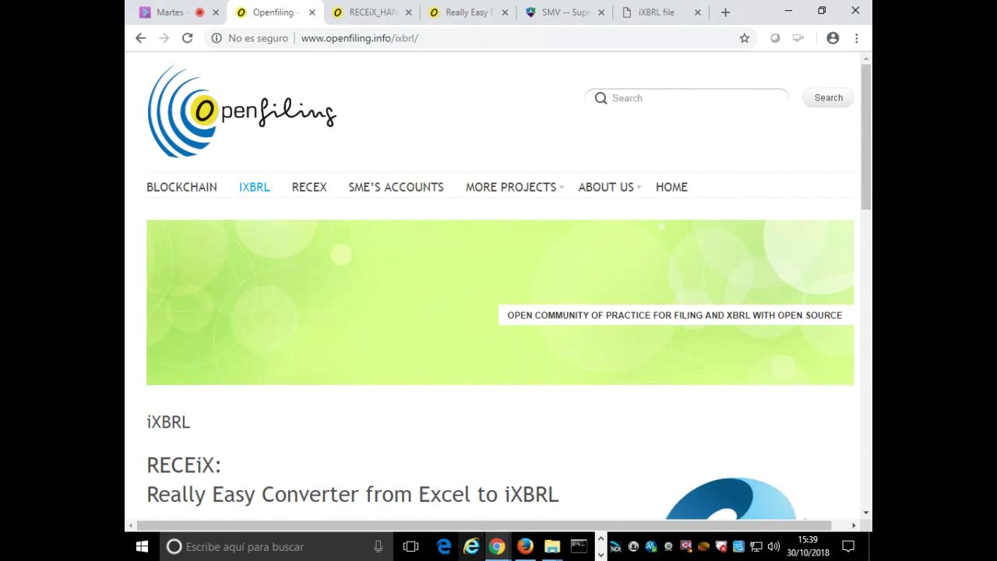
pyautogui.moveTo(504, 551)
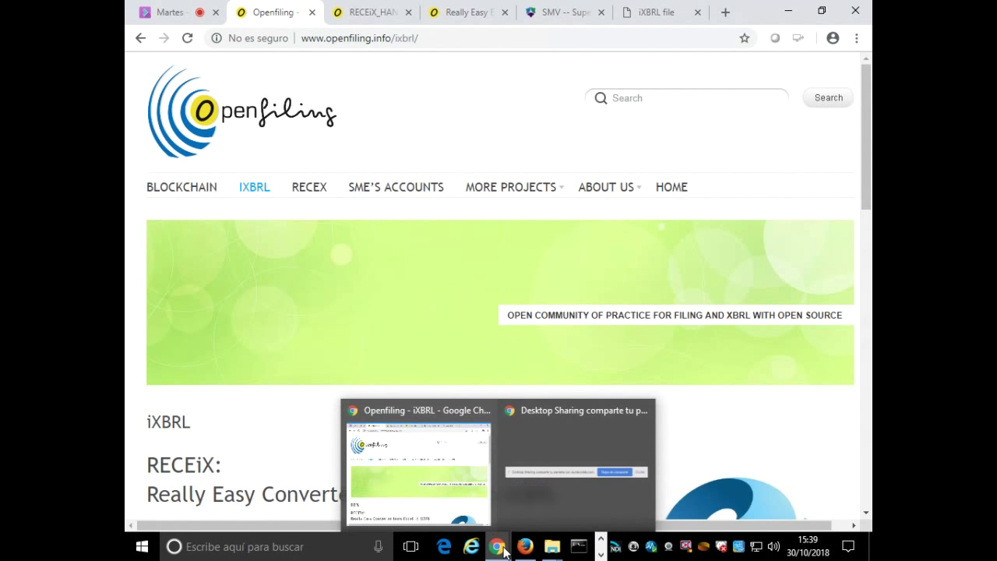